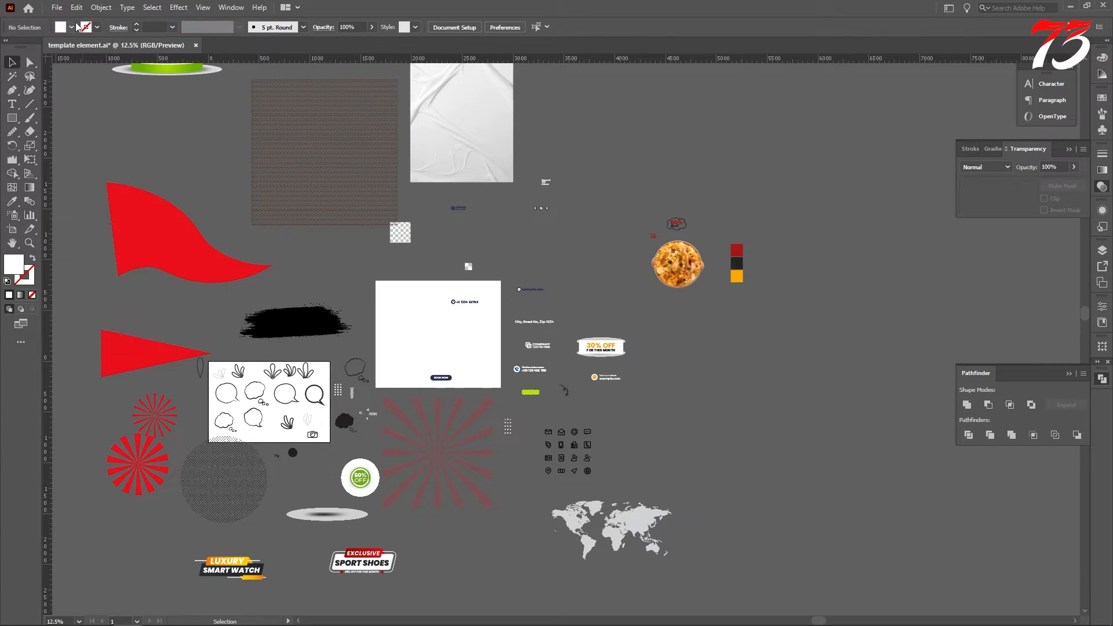
Step: Create the new document and draw a 50 × 50 px square on its artboard
left_click(784, 499)
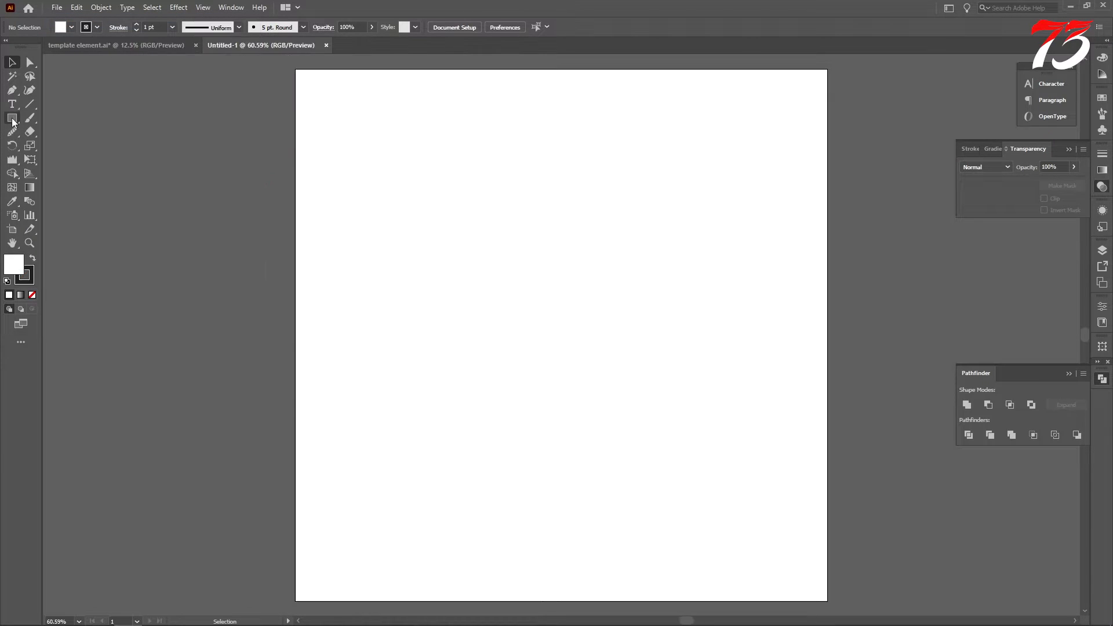
left_click(446, 151)
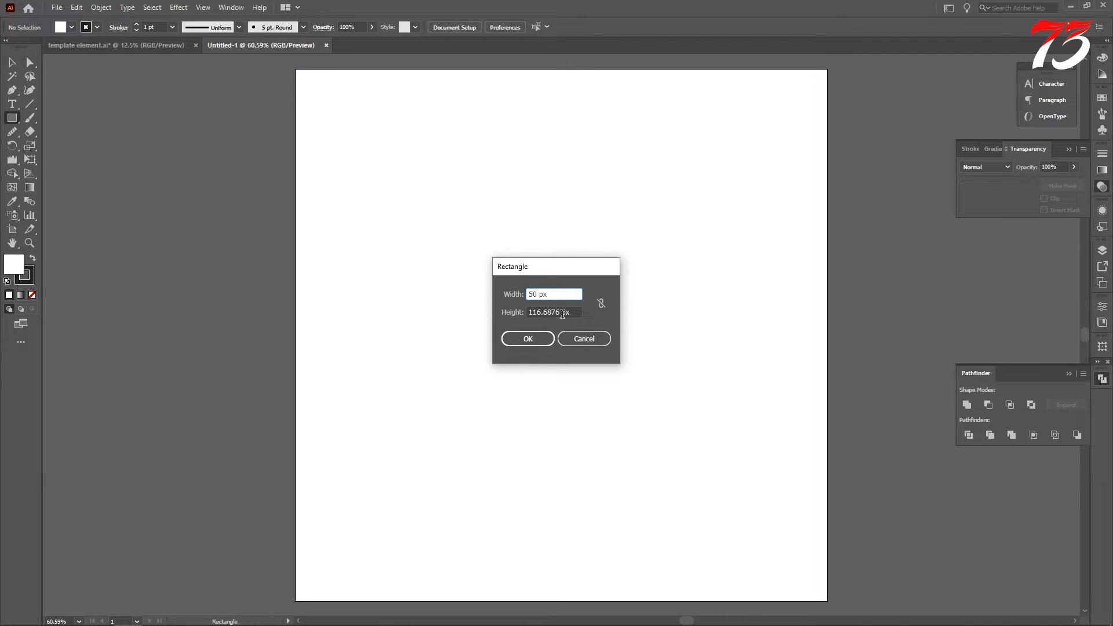
left_click_drag(563, 314, 352, 315)
key("Return")
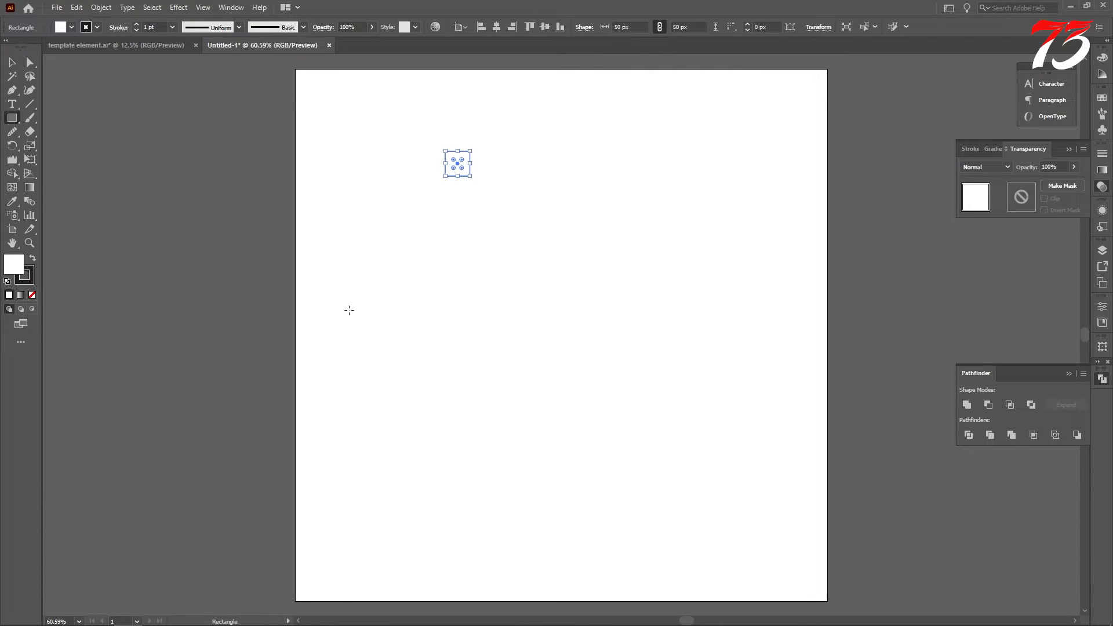
Step: Remove the square's stroke and give it a red fill
left_click(96, 27)
left_click(7, 48)
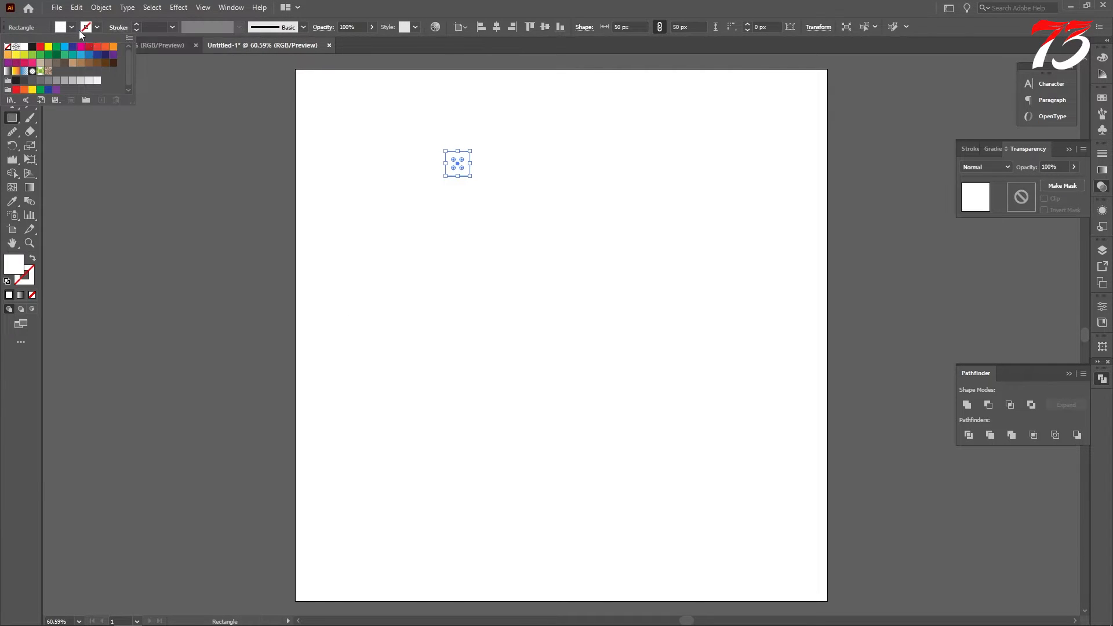
left_click(72, 26)
left_click(72, 27)
left_click(24, 47)
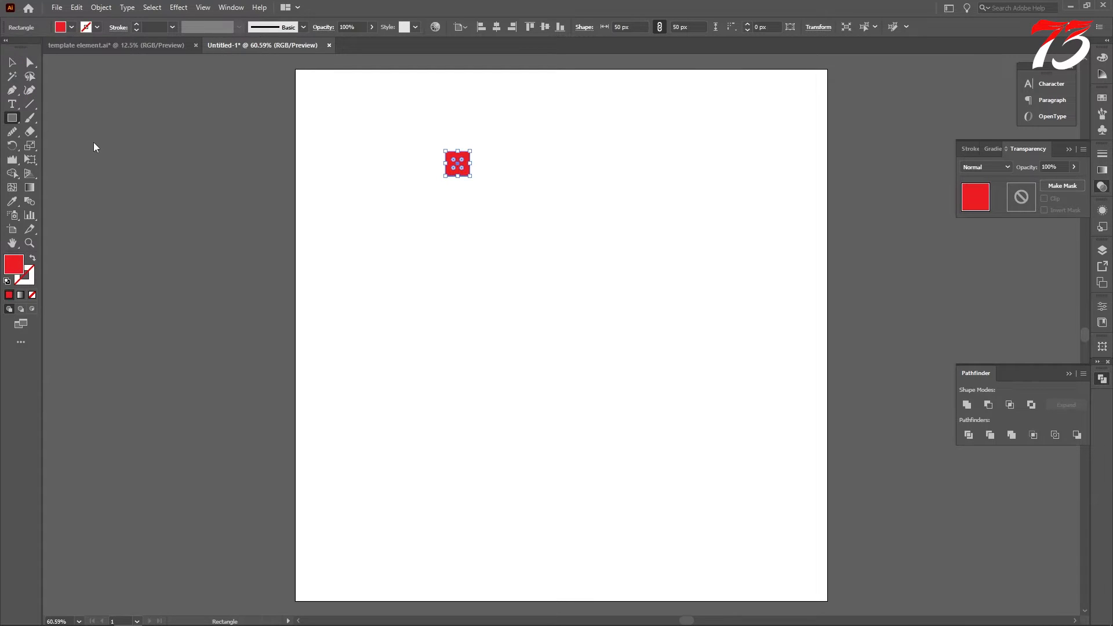
Step: Align the red square to the top-left corner of the artboard
left_click(14, 65)
left_click(481, 27)
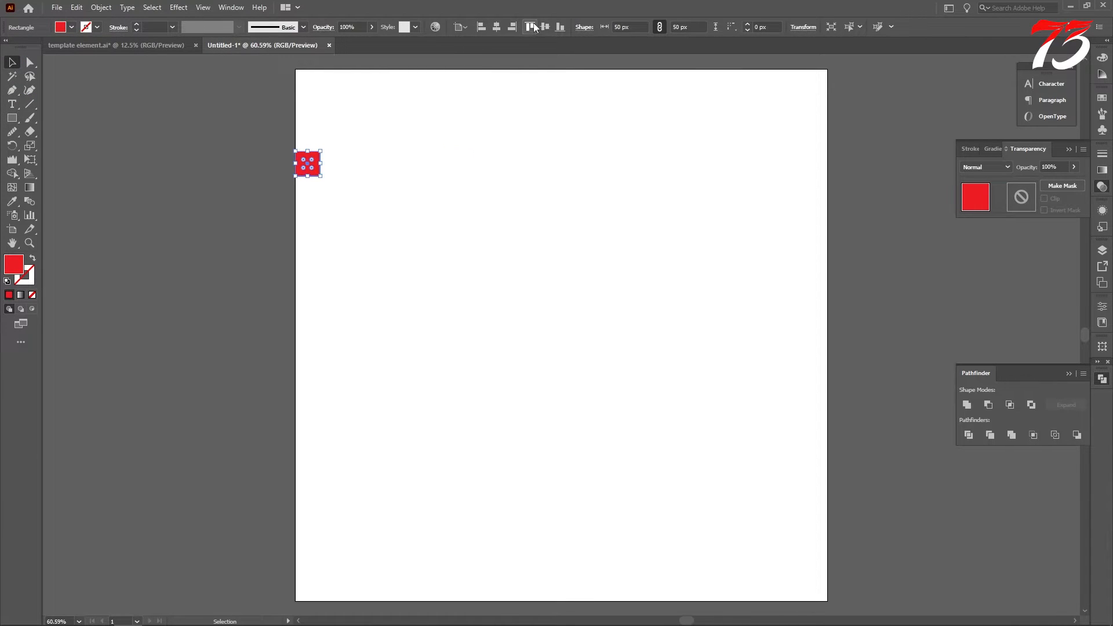
left_click(530, 28)
left_click(263, 129)
Step: Duplicate the red square and align the copy to the artboard's bottom-right corner
key("ctrl+minus")
left_click_drag(293, 111, 510, 328)
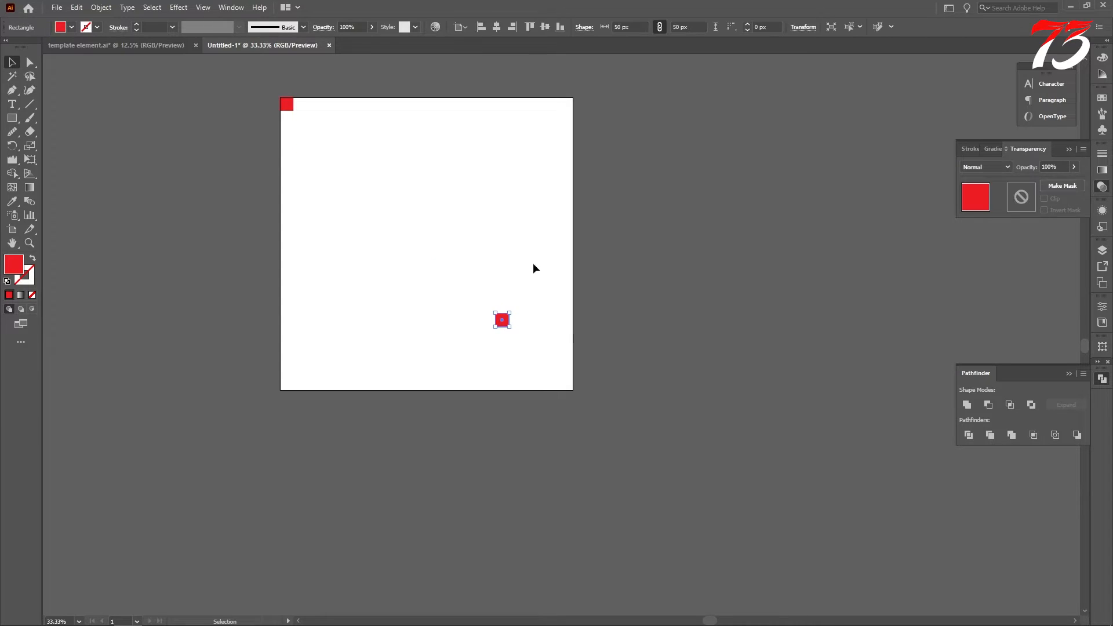
left_click(511, 28)
left_click(592, 206)
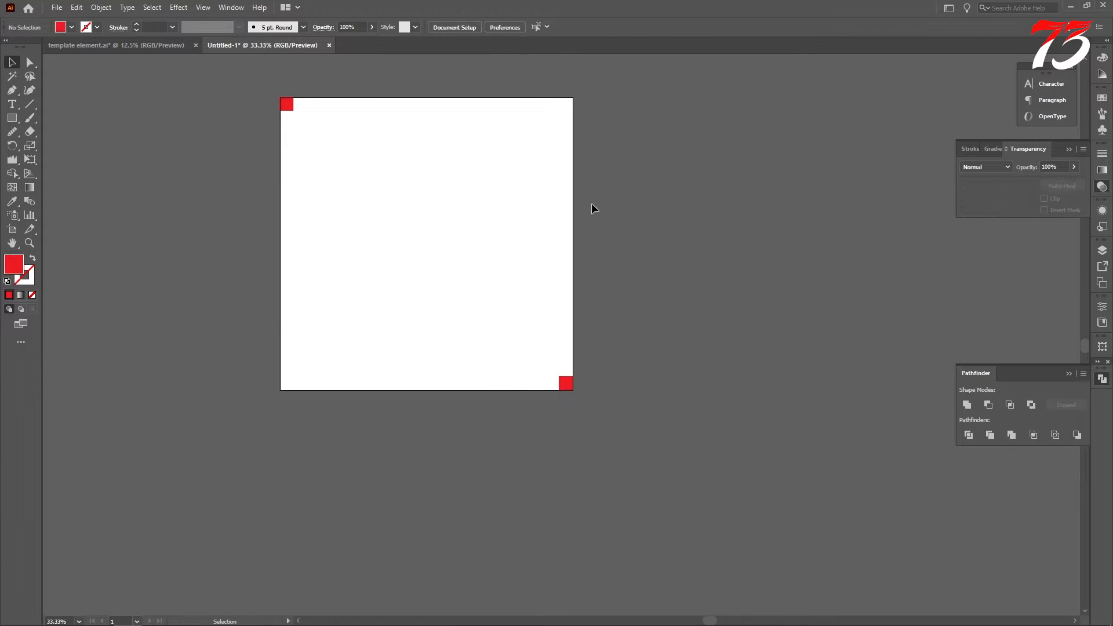
Step: Show the rulers and place a vertical guide along the right edge of the top-left square, at 50 px
scroll(258, 107, "up", 7)
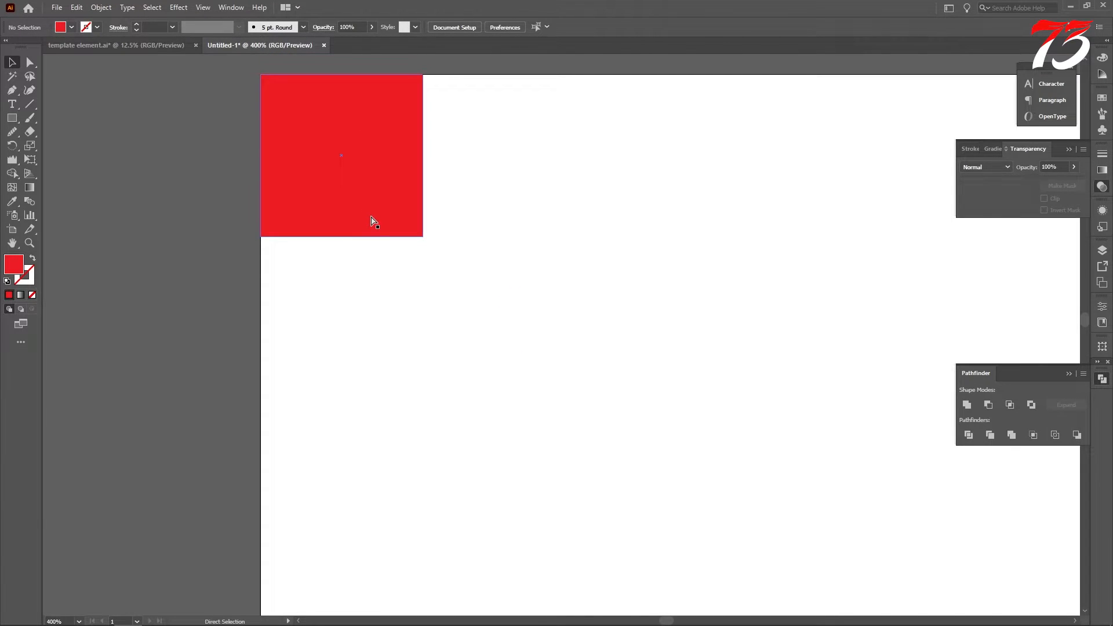
key("ctrl+r")
left_click_drag(440, 60, 423, 136)
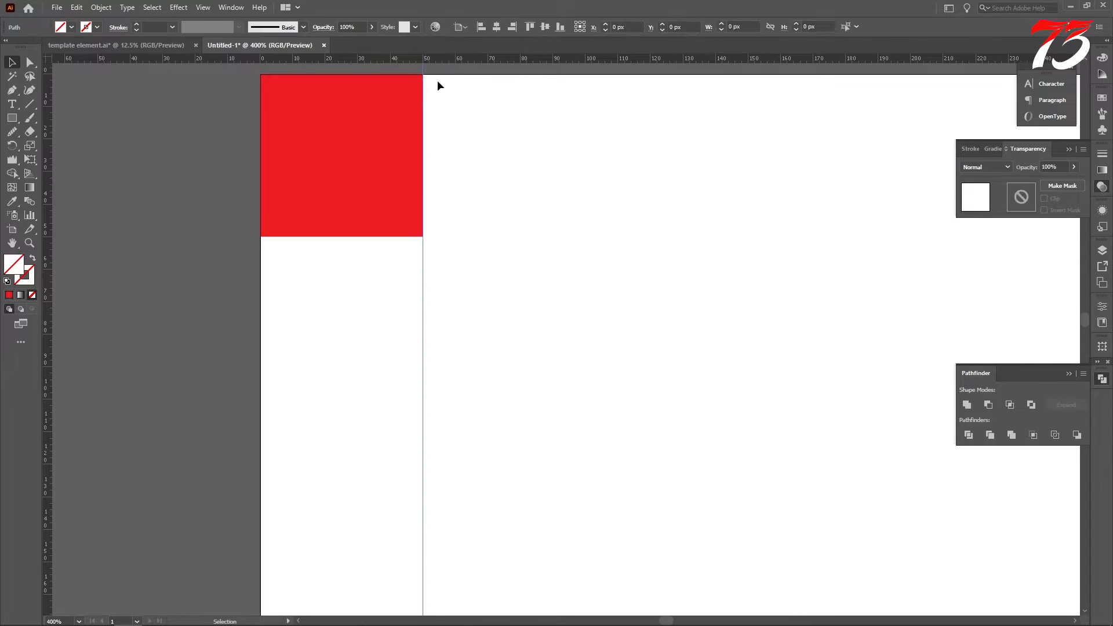
Step: Place a horizontal guide exactly along the bottom edge of the top-left square, at about 50 px
left_click_drag(446, 57, 455, 235)
scroll(419, 239, "up", 6)
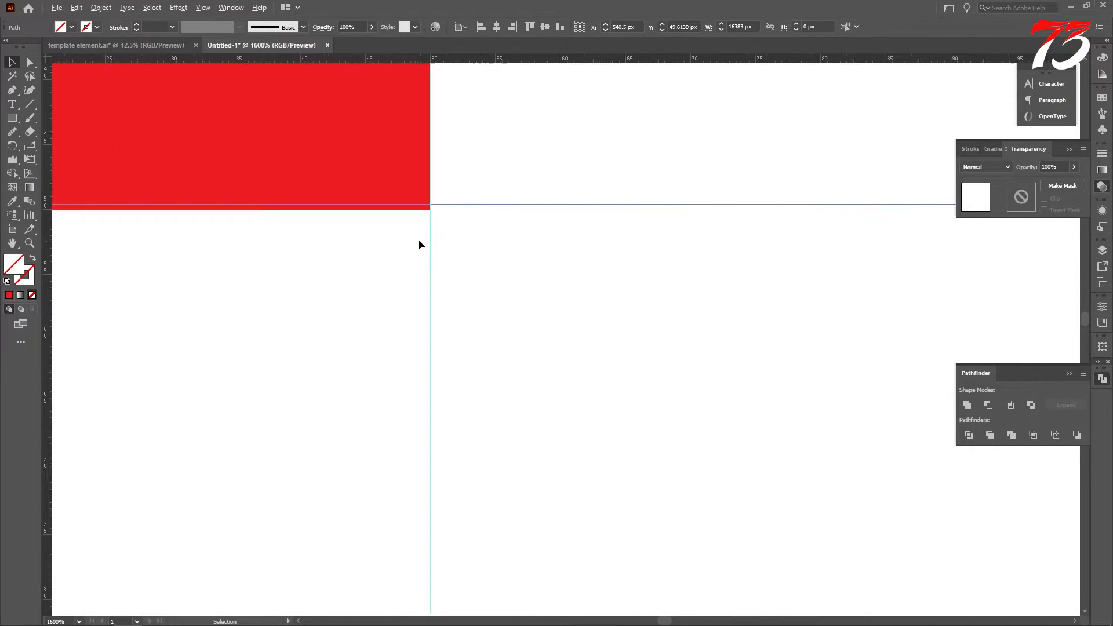
scroll(444, 177, "down", 1)
left_click_drag(444, 170, 444, 179)
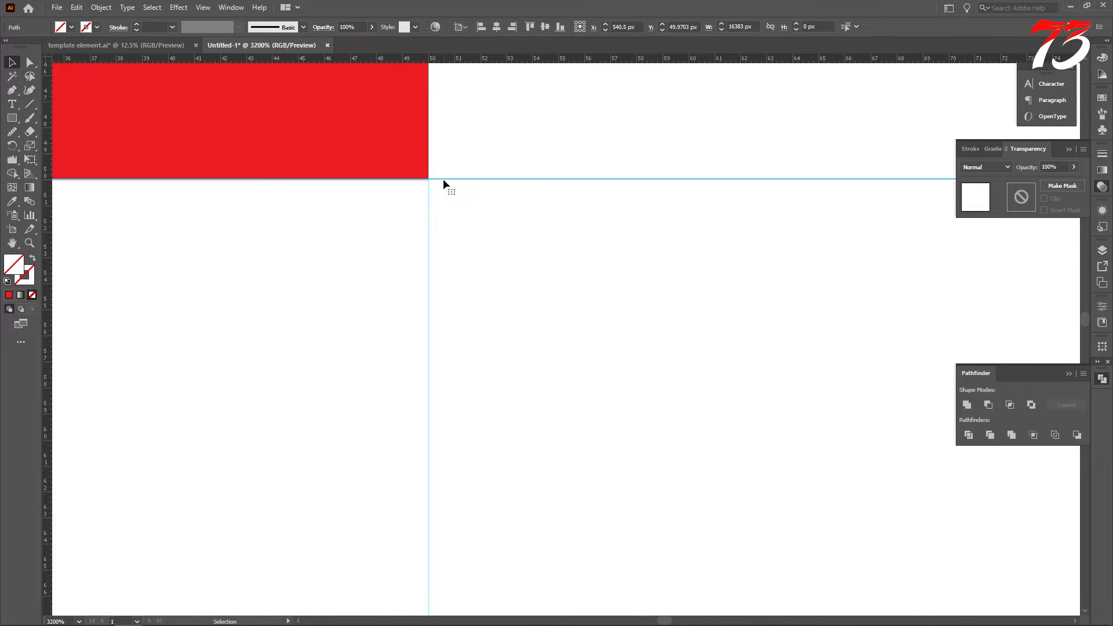
scroll(433, 177, "up", 3)
left_click_drag(489, 140, 489, 142)
scroll(456, 186, "down", 1)
Step: Place a vertical guide along the left edge of the bottom-right square, at 1030 px
scroll(412, 258, "down", 20)
scroll(599, 367, "up", 6)
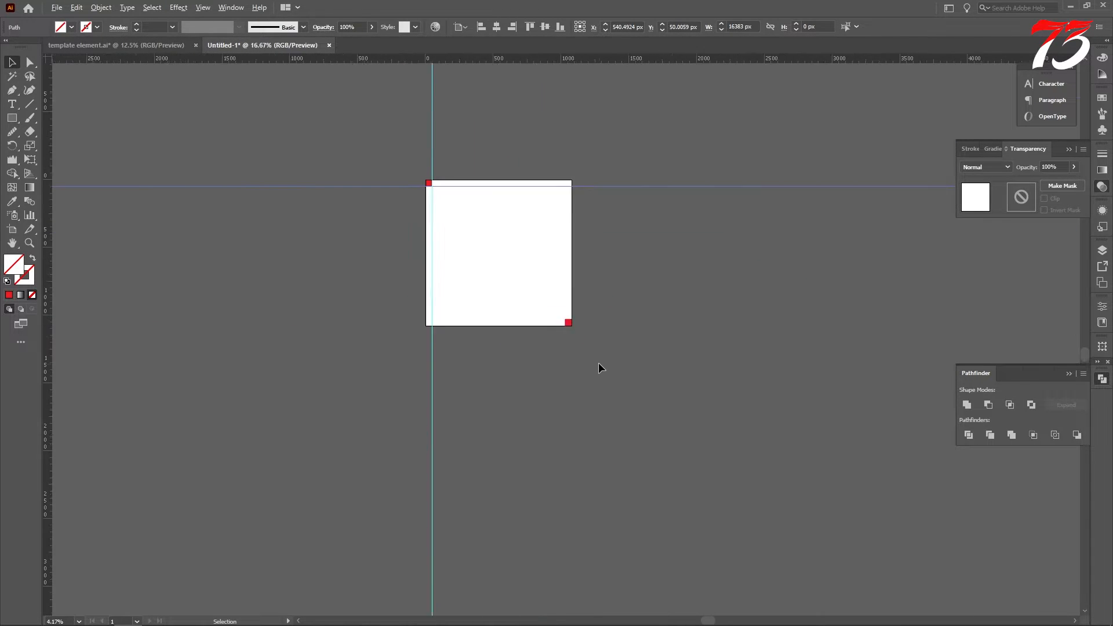
scroll(592, 310, "up", 7)
scroll(465, 263, "up", 3)
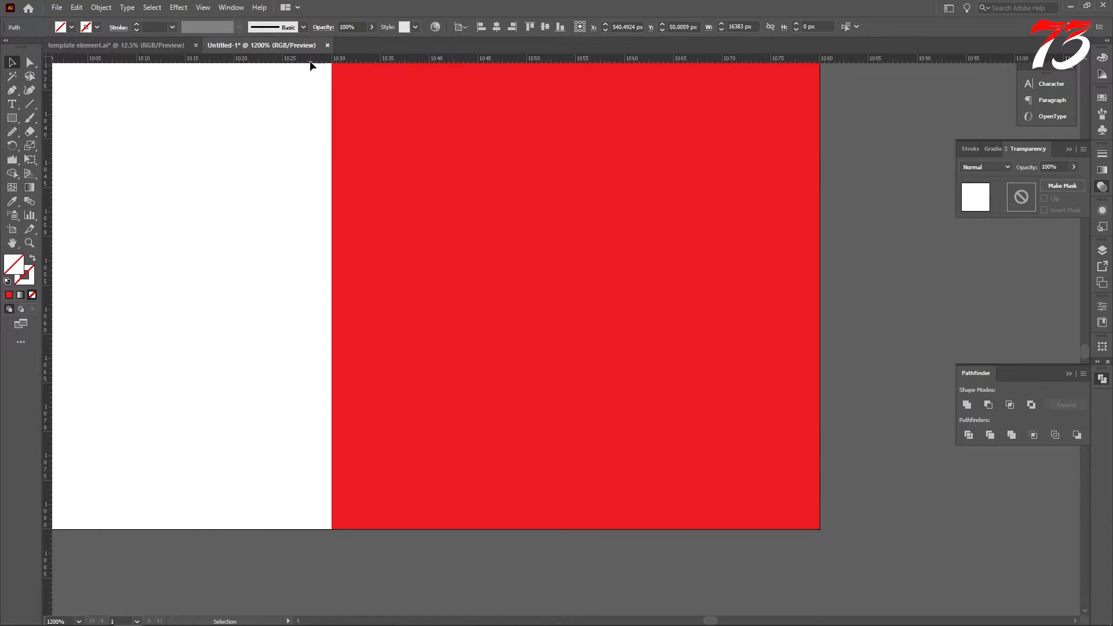
left_click_drag(310, 60, 332, 144)
Step: Place a horizontal guide along the top edge of the bottom-right square
scroll(383, 249, "down", 3)
scroll(393, 271, "up", 1)
scroll(353, 219, "up", 7)
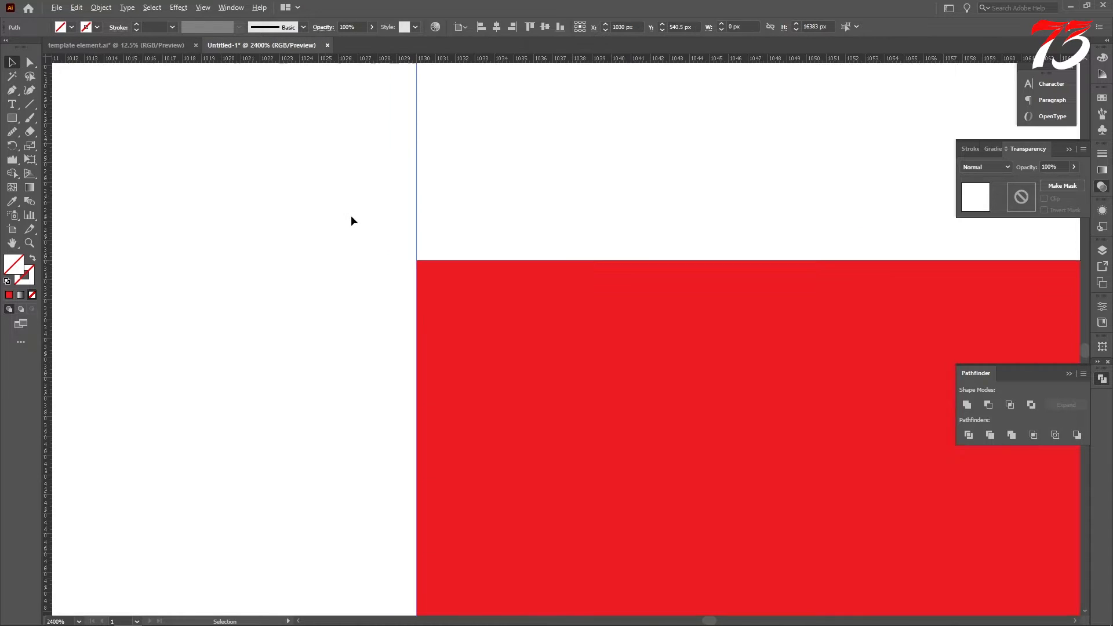
left_click_drag(501, 282, 381, 184)
left_click_drag(347, 60, 355, 178)
scroll(470, 239, "down", 1)
scroll(470, 239, "down", 13)
Step: Delete both red corner squares, keeping only the margin guides
left_click(540, 302)
scroll(545, 314, "down", 5)
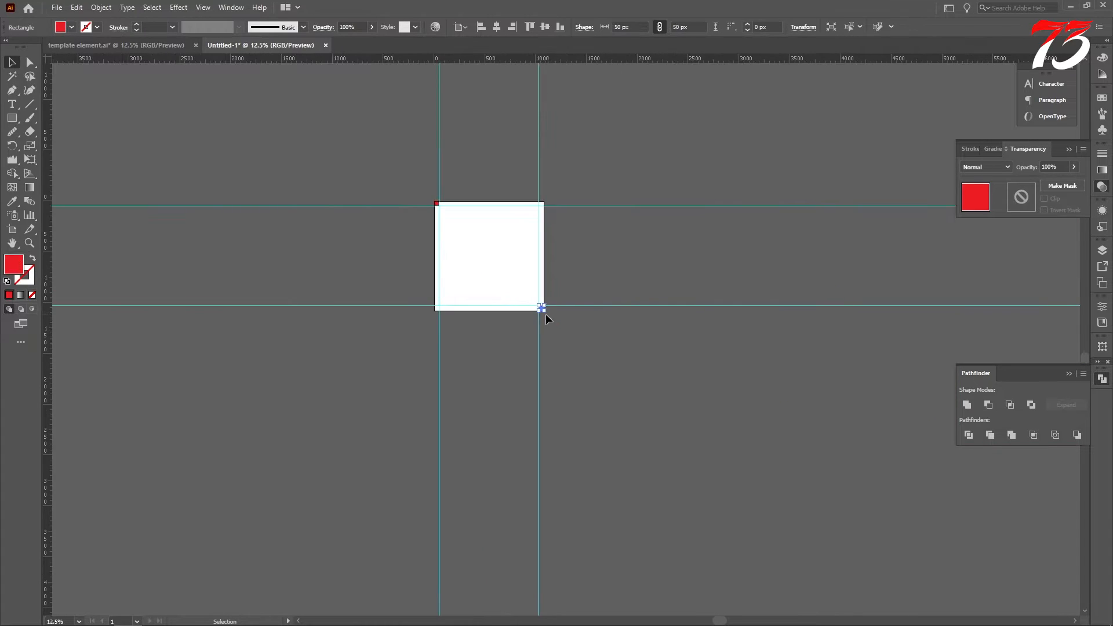
left_click(552, 310)
scroll(442, 212, "up", 4)
left_click(425, 179)
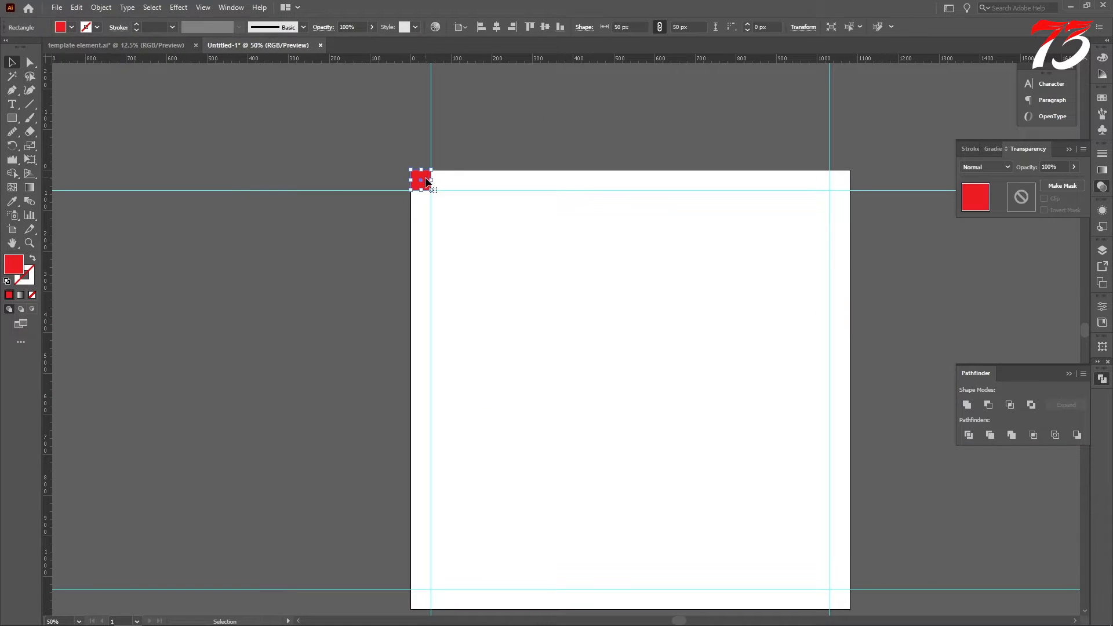
key("Delete")
scroll(437, 200, "down", 4)
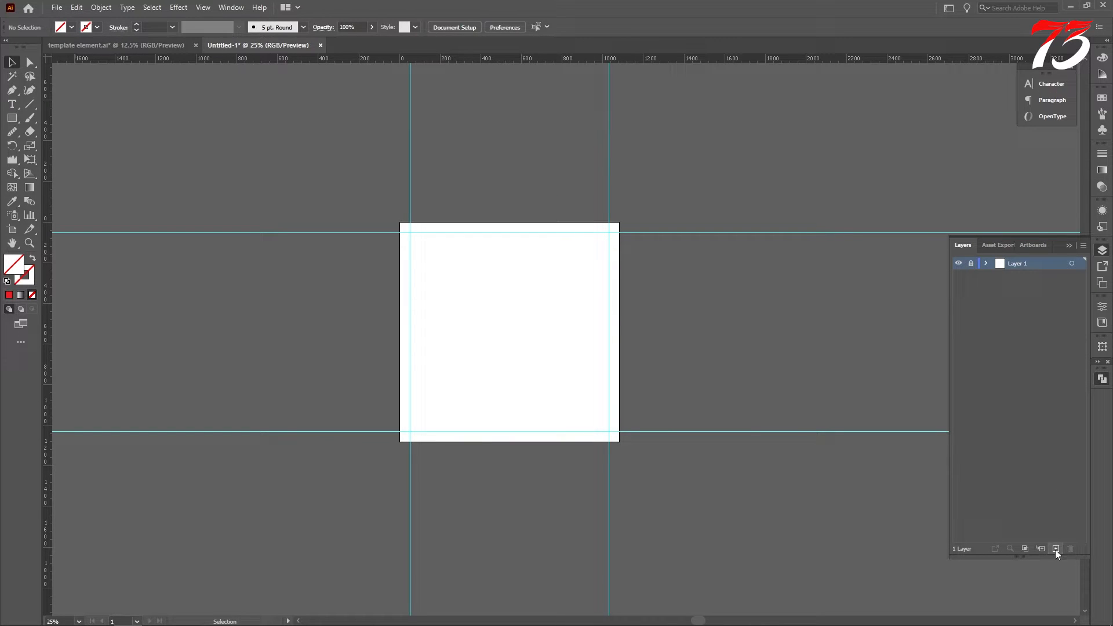
Step: Copy the food image, discount badge, small red graphic and three colour swatches from the template element file to beside the new document's artboard
left_click(96, 44)
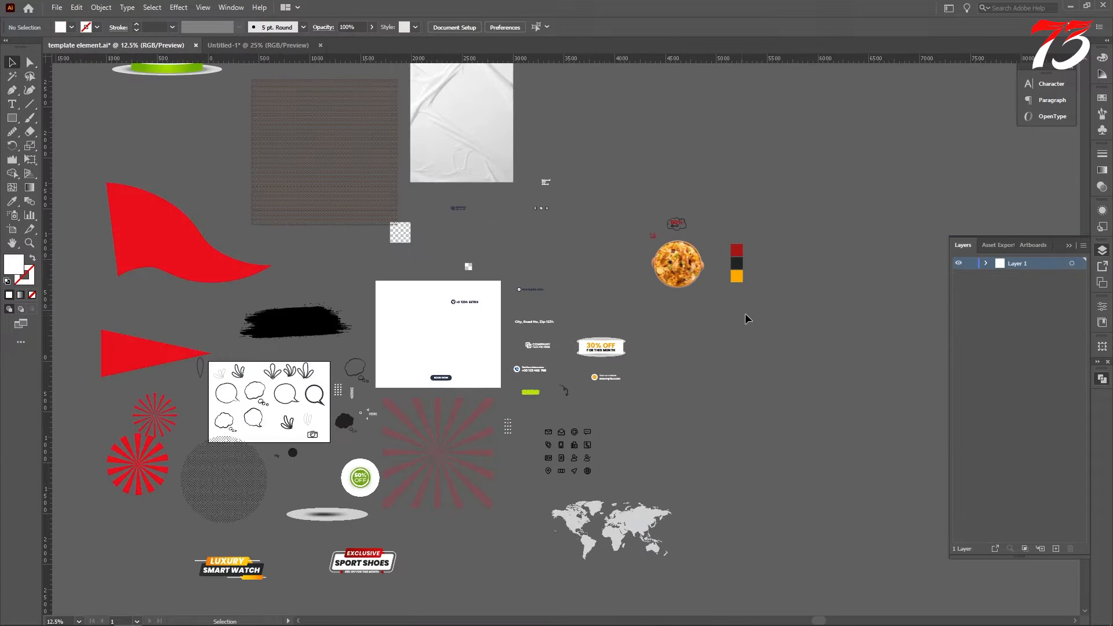
scroll(700, 331, "up", 2)
scroll(700, 330, "up", 1)
left_click_drag(798, 389, 798, 389)
scroll(701, 387, "up", 2)
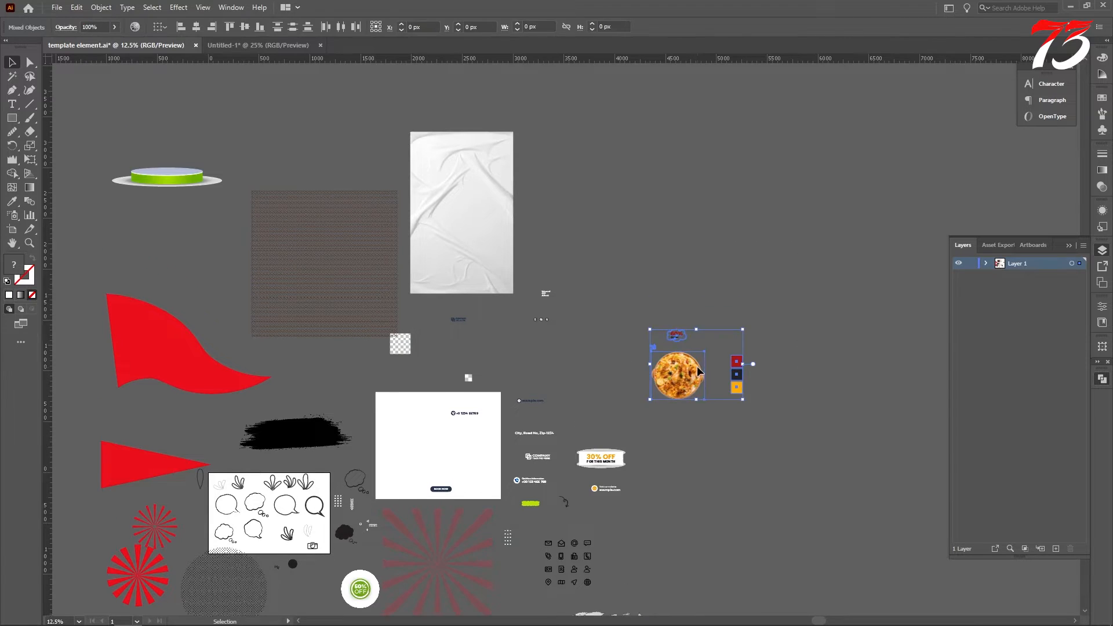
left_click_drag(687, 397, 479, 273)
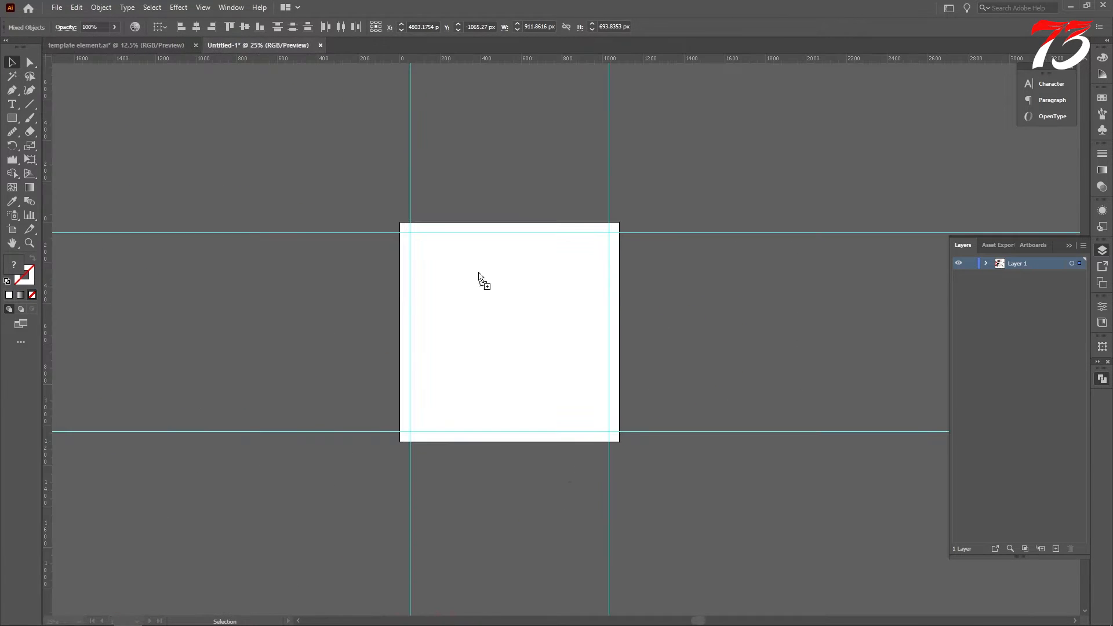
left_click_drag(246, 319, 246, 320)
left_click(390, 169)
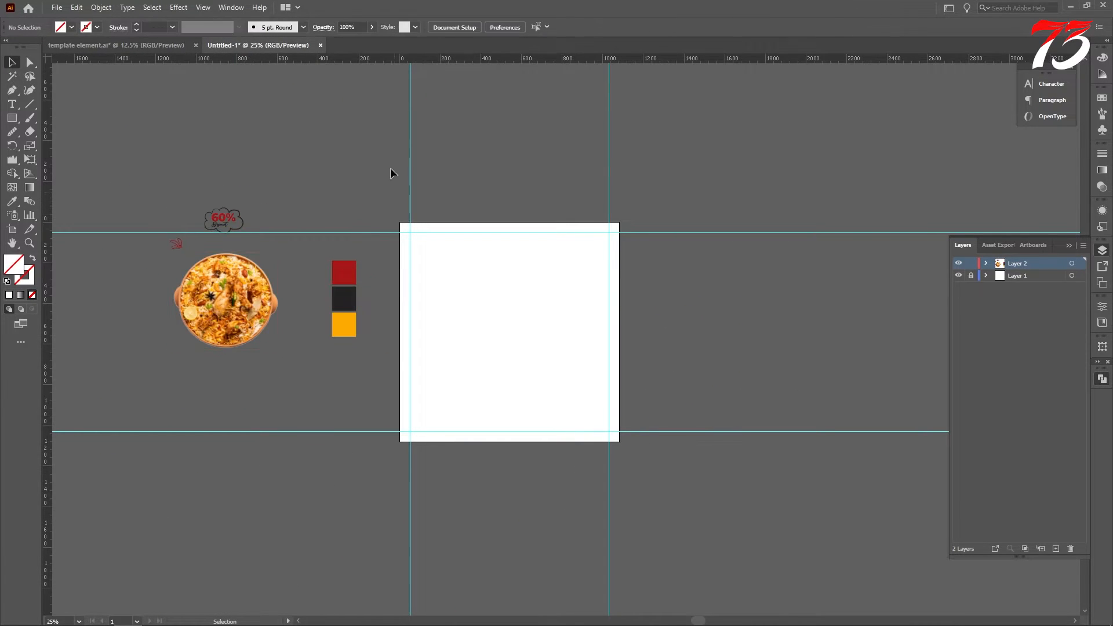
Step: Copy the black brush stroke from the template element file into the new document, placing it below the food image
left_click(168, 45)
scroll(270, 248, "down", 1)
left_click(258, 45)
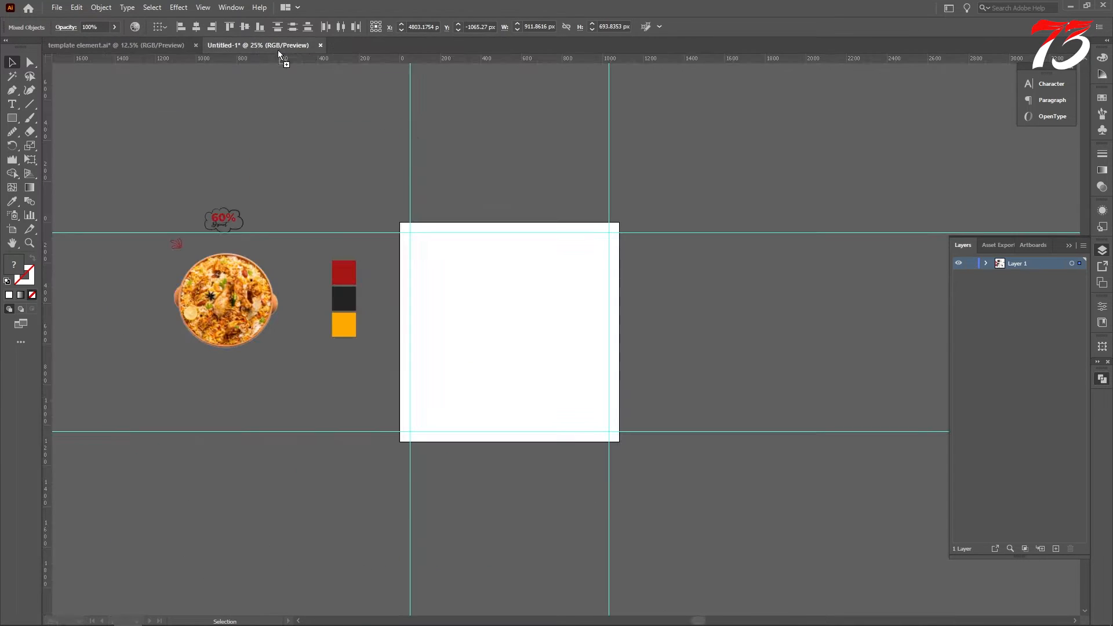
left_click_drag(309, 396, 256, 418)
scroll(308, 454, "down", 4)
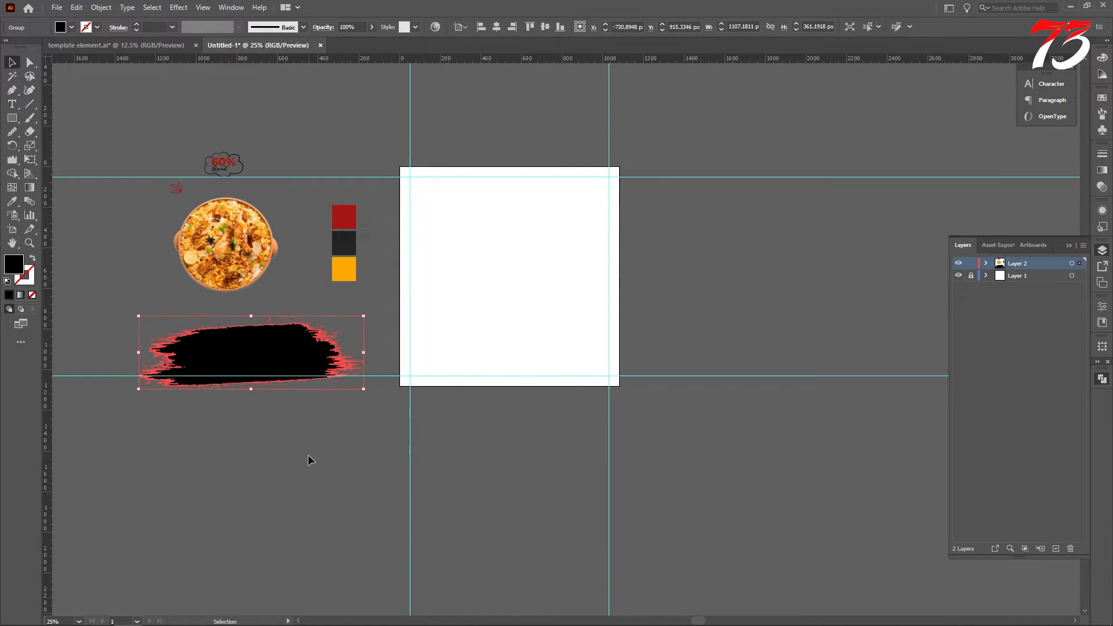
left_click(307, 457)
scroll(339, 441, "down", 2)
scroll(340, 435, "up", 2)
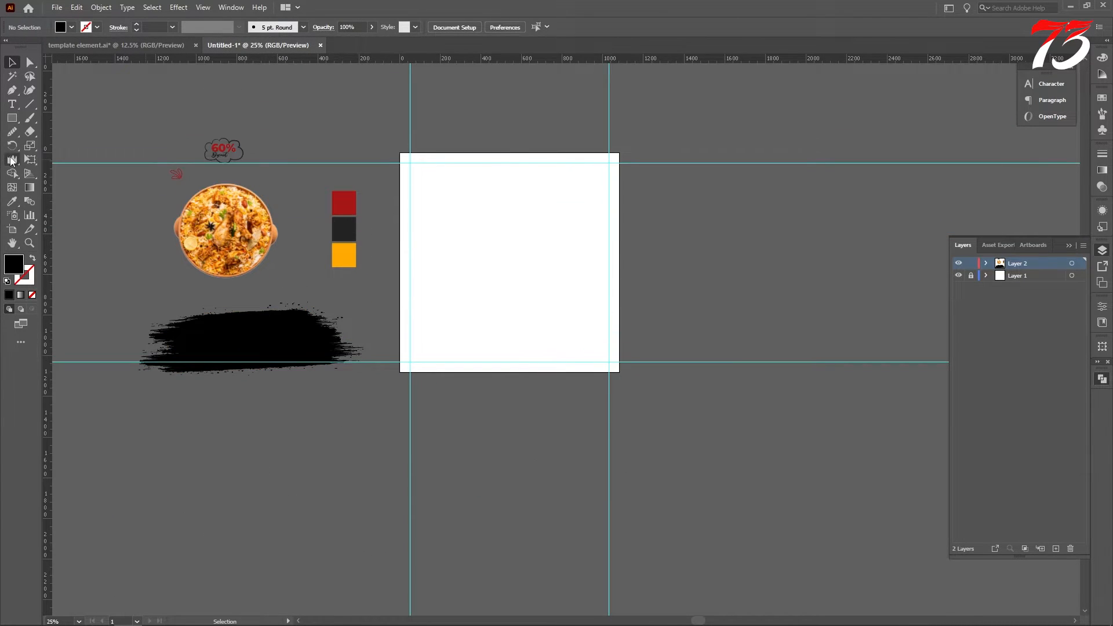
Step: Draw a rectangle about 1226 × 302 px across the lower part of the artboard, extending past both sides
left_click(11, 160)
left_click(11, 118)
scroll(414, 271, "down", 2)
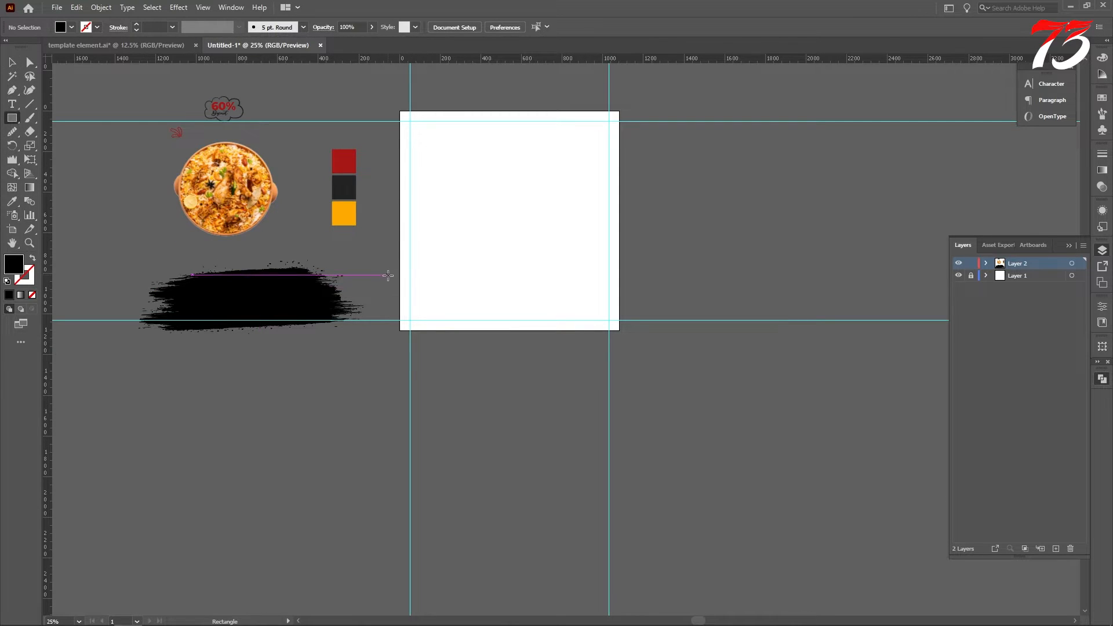
mouse_move(388, 281)
left_mouse_down()
mouse_move(450, 323)
mouse_move(637, 343)
left_mouse_up()
left_click(12, 62)
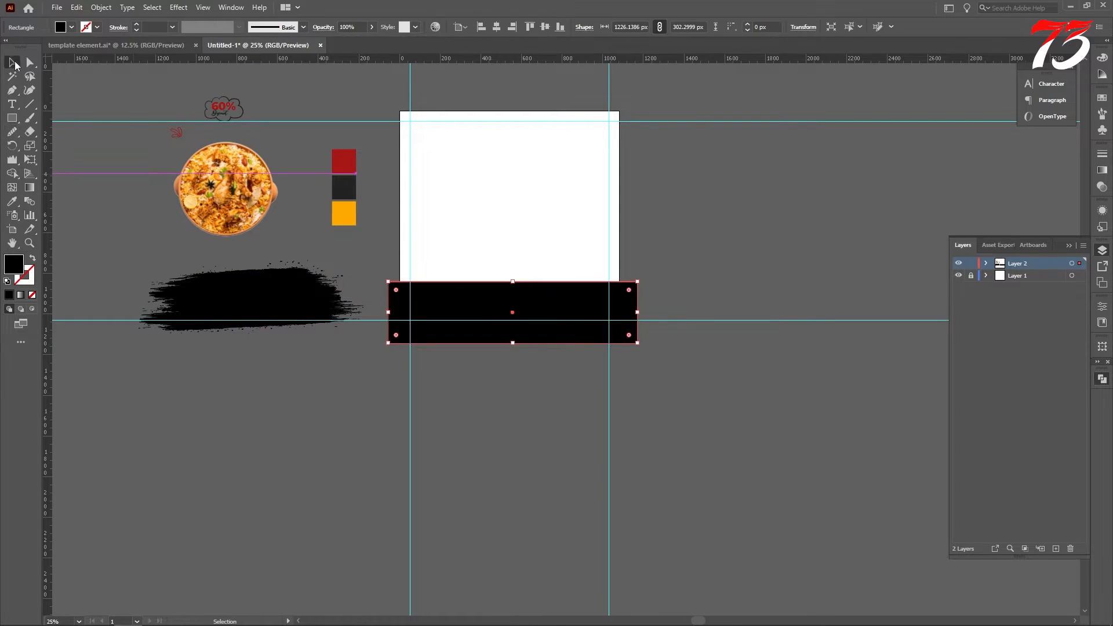
Step: Fill the rectangle with white sampled from the artboard background and move it below the artboard
left_click(12, 202)
left_click(524, 149)
left_click(13, 62)
scroll(536, 273, "down", 2)
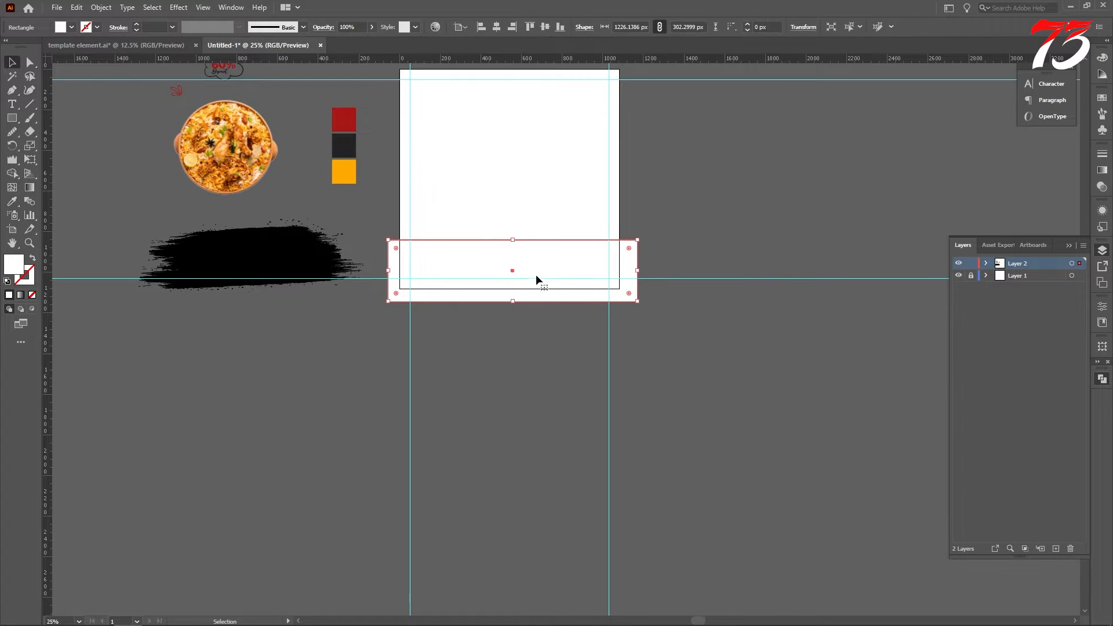
left_click_drag(537, 256, 540, 375)
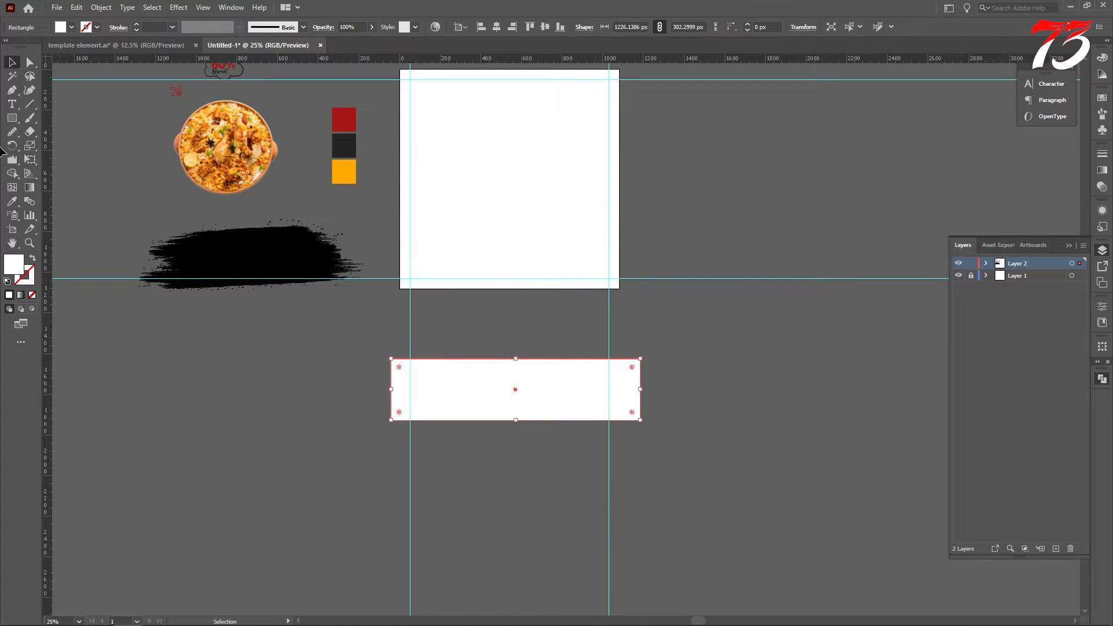
Step: Roughen the white rectangle's top edge into a torn-paper outline along its full width with the Wrinkle tool
left_click(12, 160)
scroll(617, 369, "up", 2)
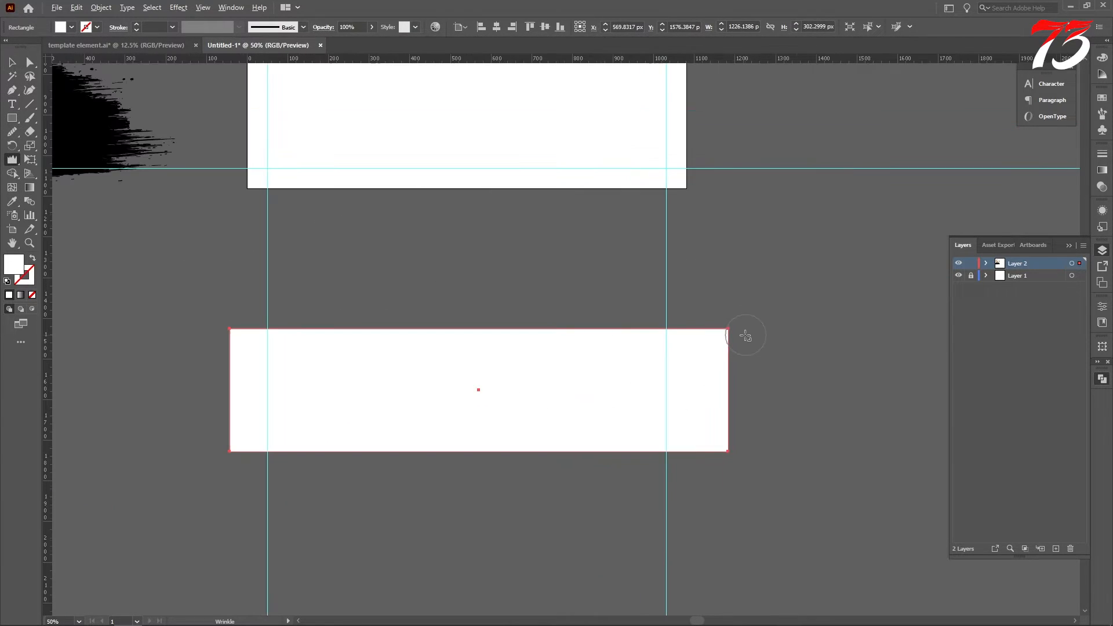
scroll(745, 335, "down", 2)
left_click_drag(743, 301, 574, 293)
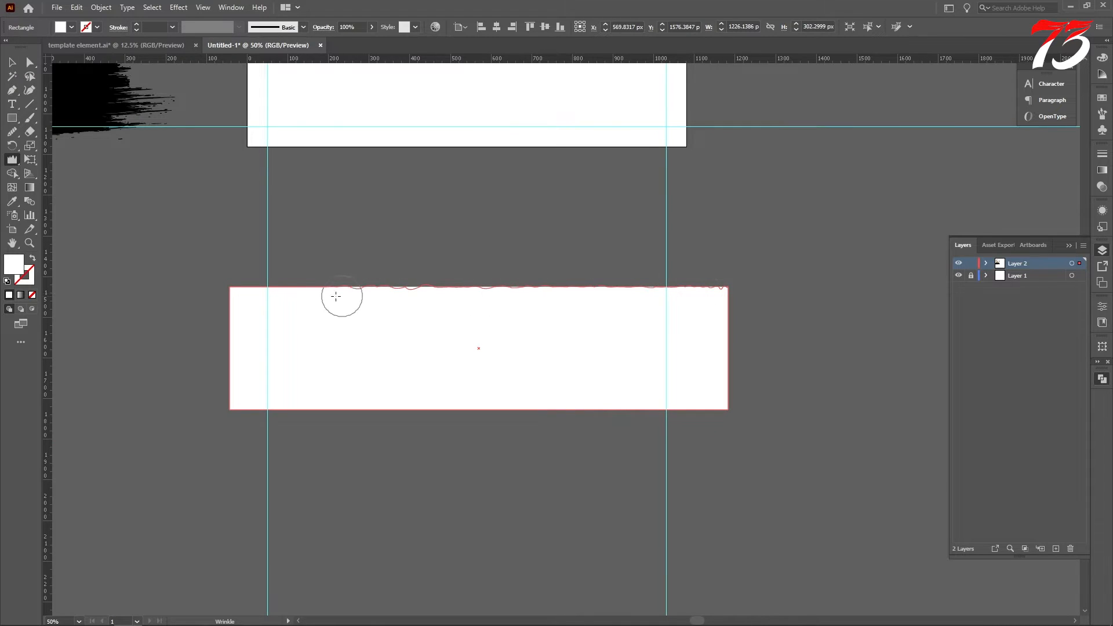
left_click_drag(226, 295, 228, 294)
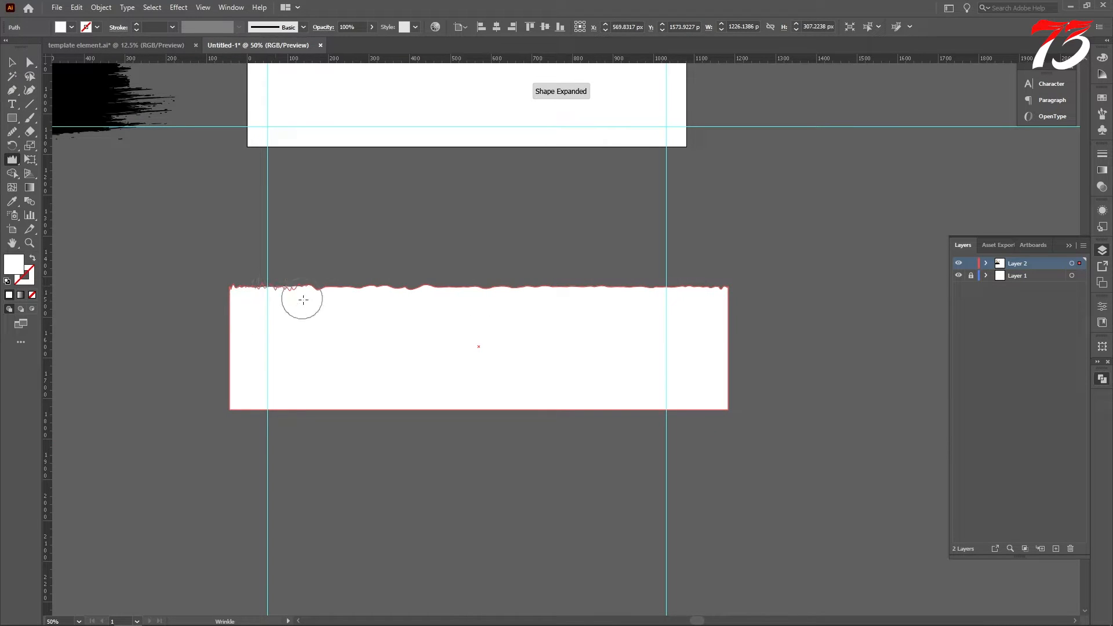
left_click_drag(302, 299, 333, 283)
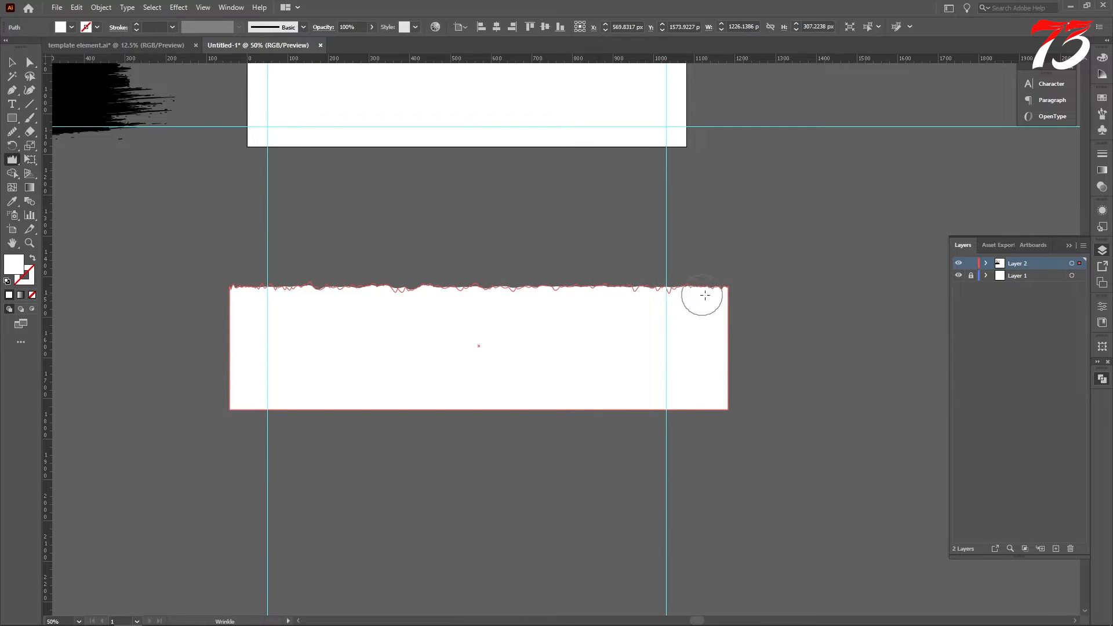
left_click_drag(715, 294, 720, 298)
scroll(507, 306, "up", 5)
scroll(540, 266, "down", 4)
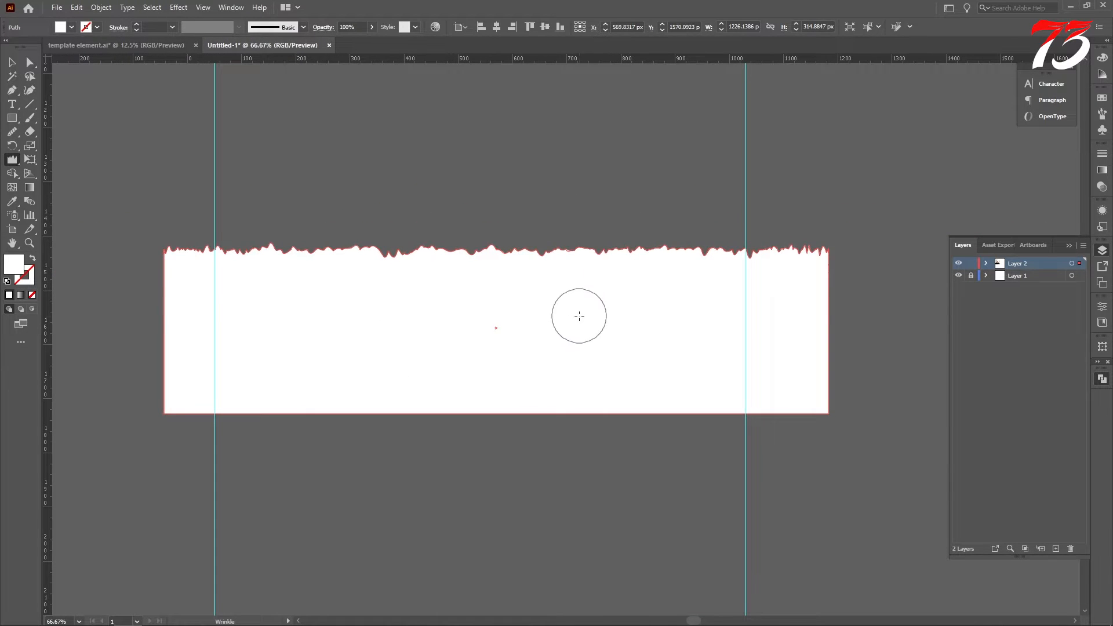
mouse_move(432, 276)
left_mouse_down()
mouse_move(355, 257)
mouse_move(389, 261)
left_mouse_up()
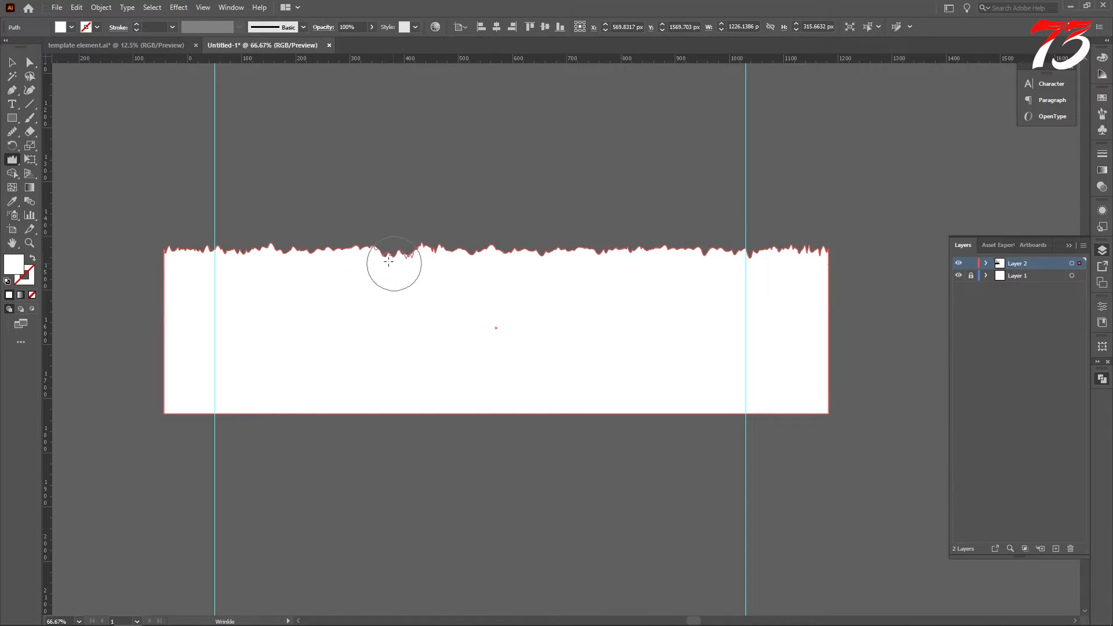
left_click_drag(148, 251, 131, 253)
left_click_drag(516, 259, 750, 245)
left_click_drag(568, 251, 419, 254)
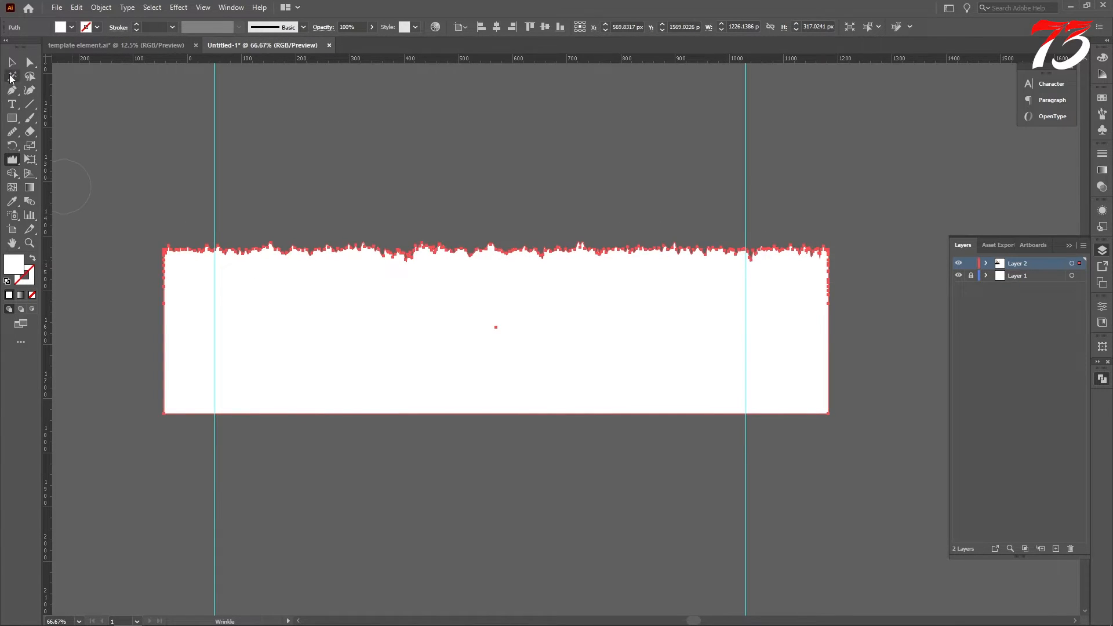
Step: Recolour the torn-edge strip with the orange sampled from the colour swatches
left_click(12, 62)
scroll(589, 286, "down", 3)
left_click(537, 354)
scroll(574, 357, "up", 1)
left_click(591, 360)
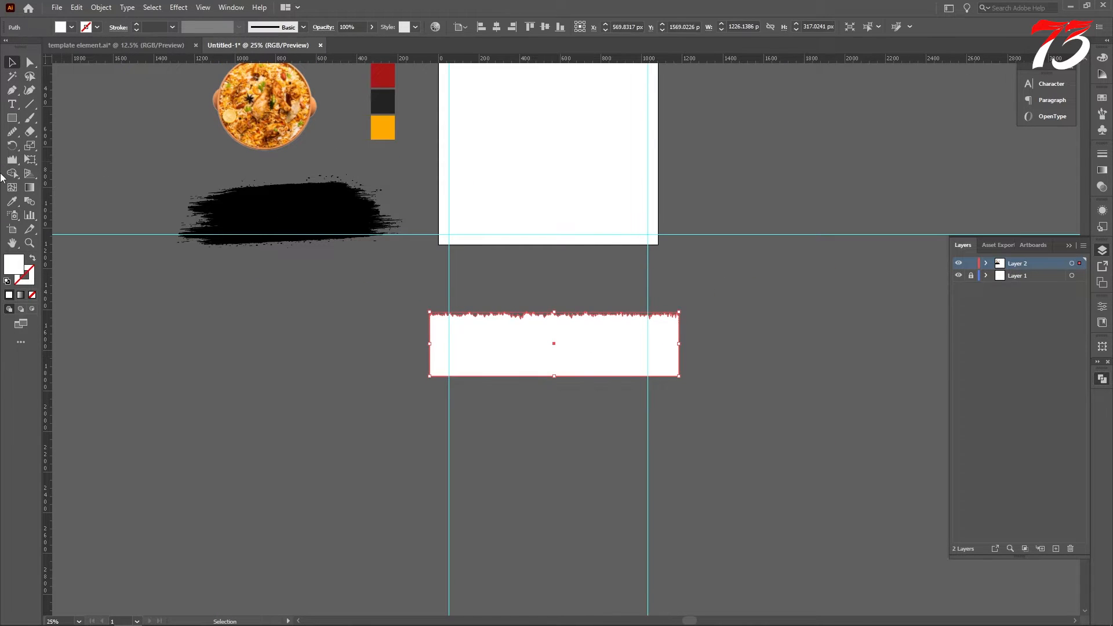
left_click(12, 201)
left_click(385, 133)
left_click(12, 62)
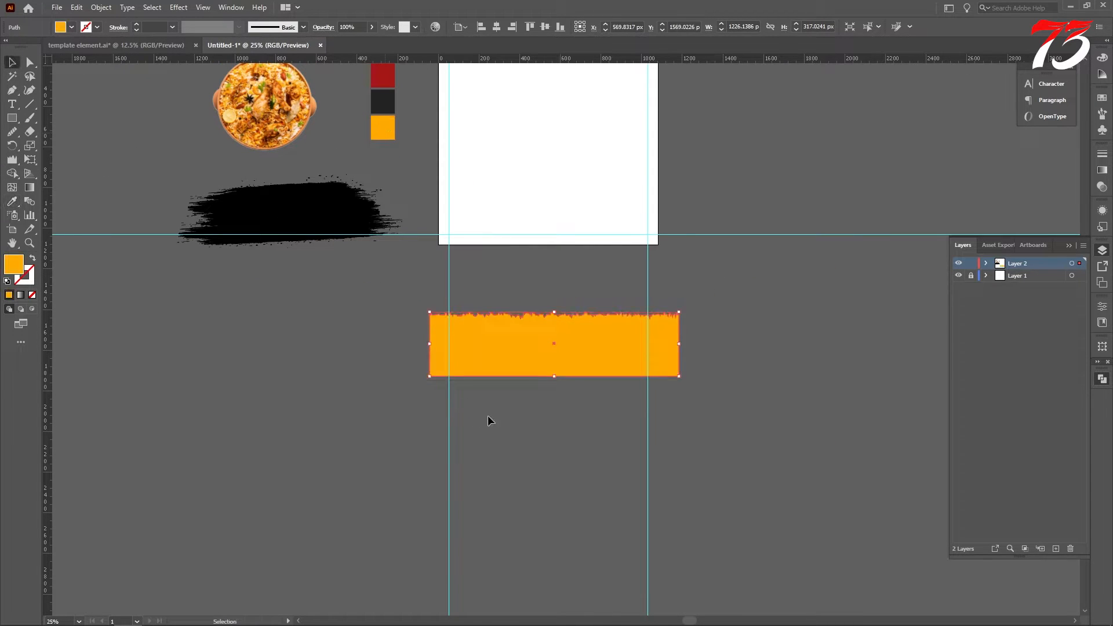
Step: Move the orange torn strip up so it covers the artboard's lower part and overhangs both sides and the bottom edge
left_click_drag(567, 365, 554, 252)
scroll(555, 228, "up", 2)
scroll(526, 257, "up", 1)
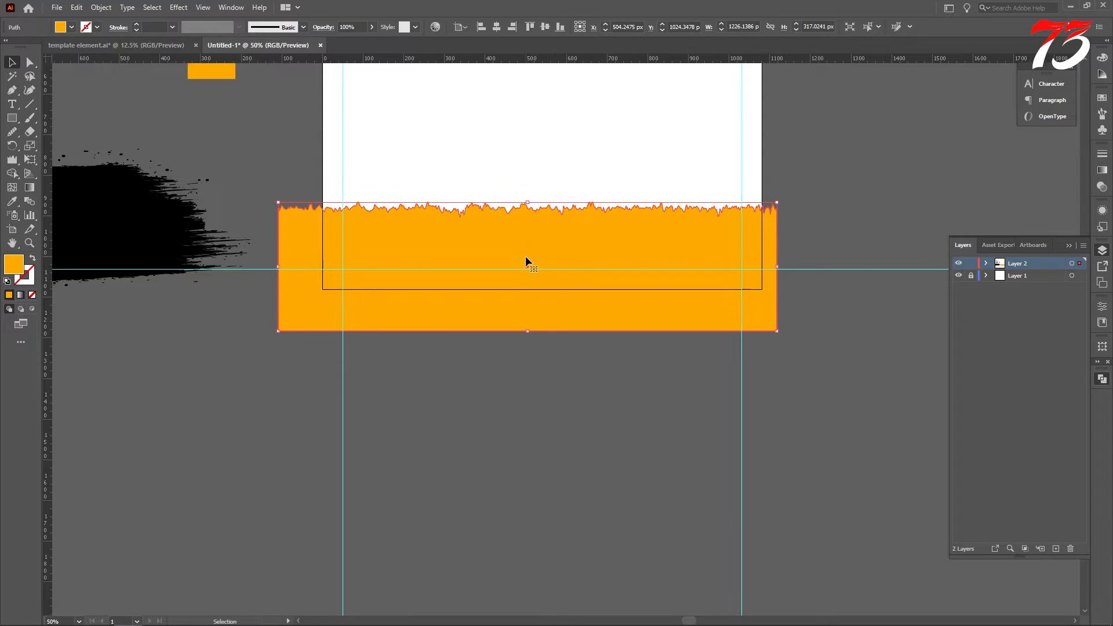
left_click_drag(516, 244, 516, 235)
left_click(532, 329)
Step: Create a 1080 × 1080 px square with the Rectangle tool
scroll(532, 334, "down", 3)
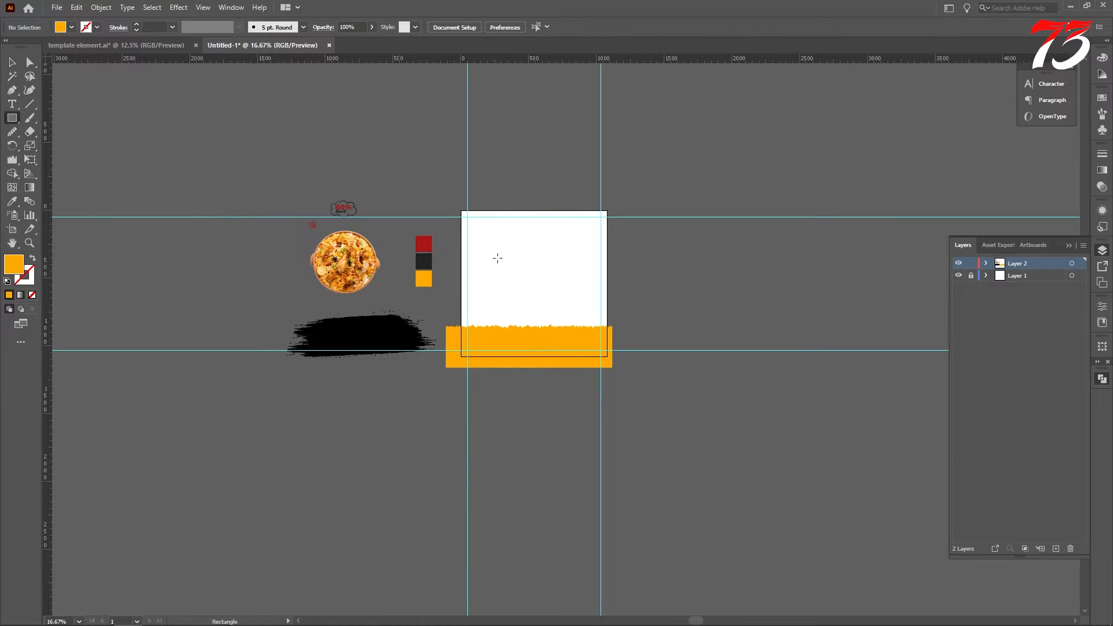
scroll(498, 258, "up", 2)
left_click(510, 207)
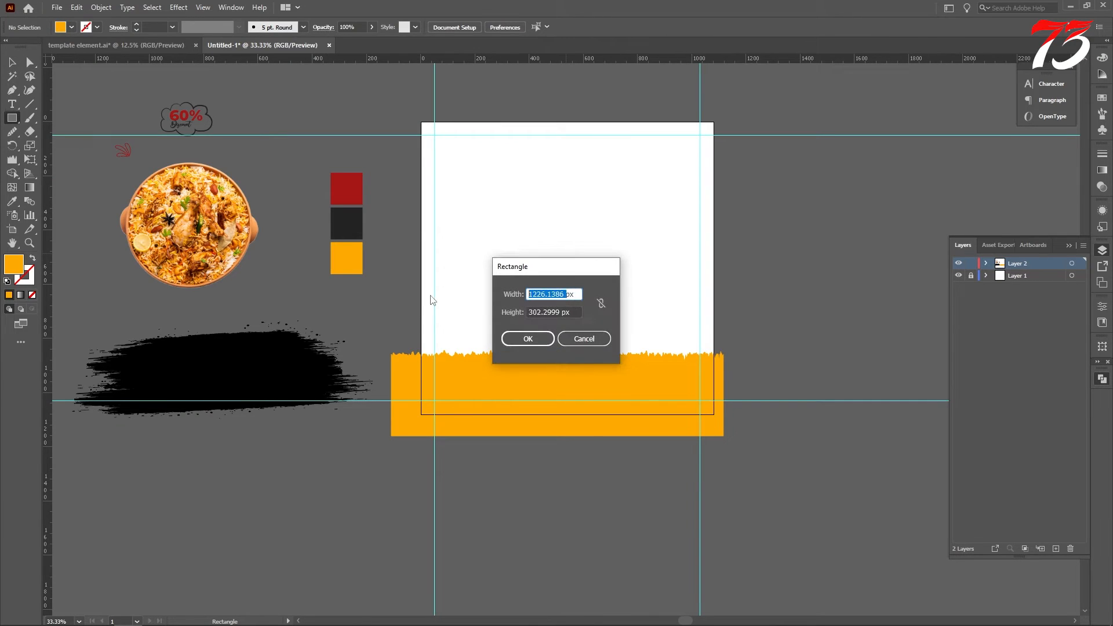
type("1080")
key("Tab")
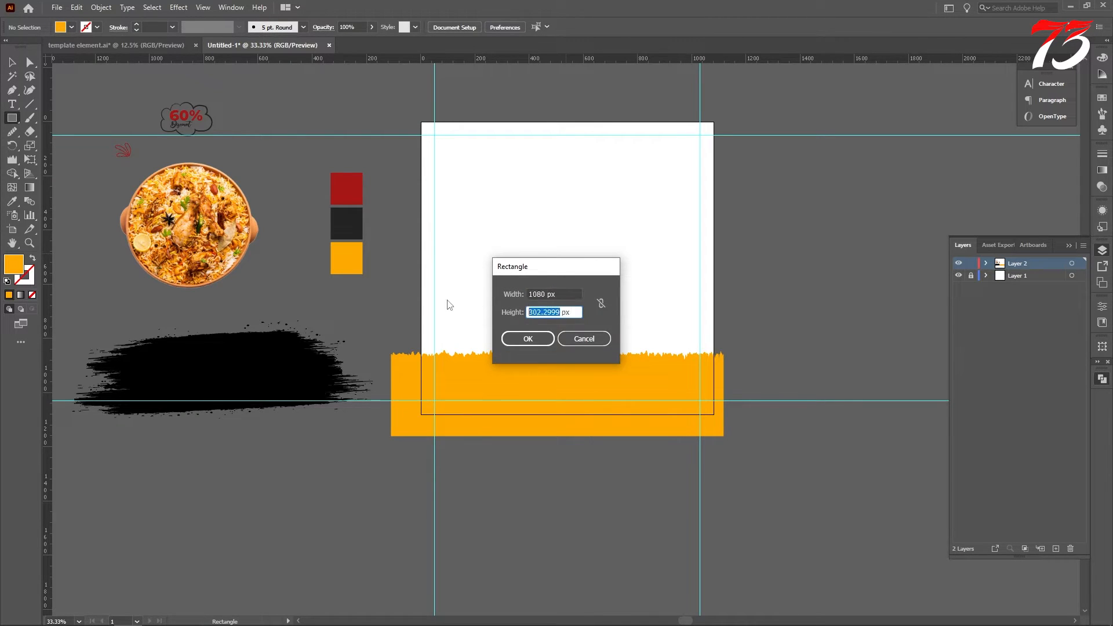
type("1080")
key("Return")
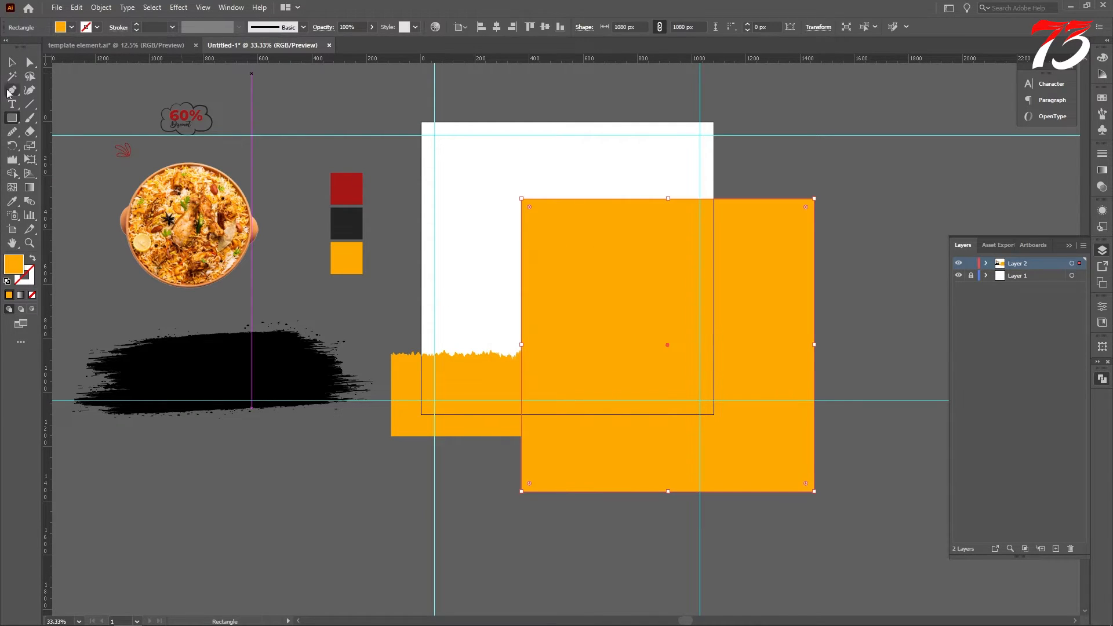
Step: Fill the square with white sampled from the artboard background and centre it horizontally and vertically on the artboard
left_click(11, 202)
left_click(477, 165)
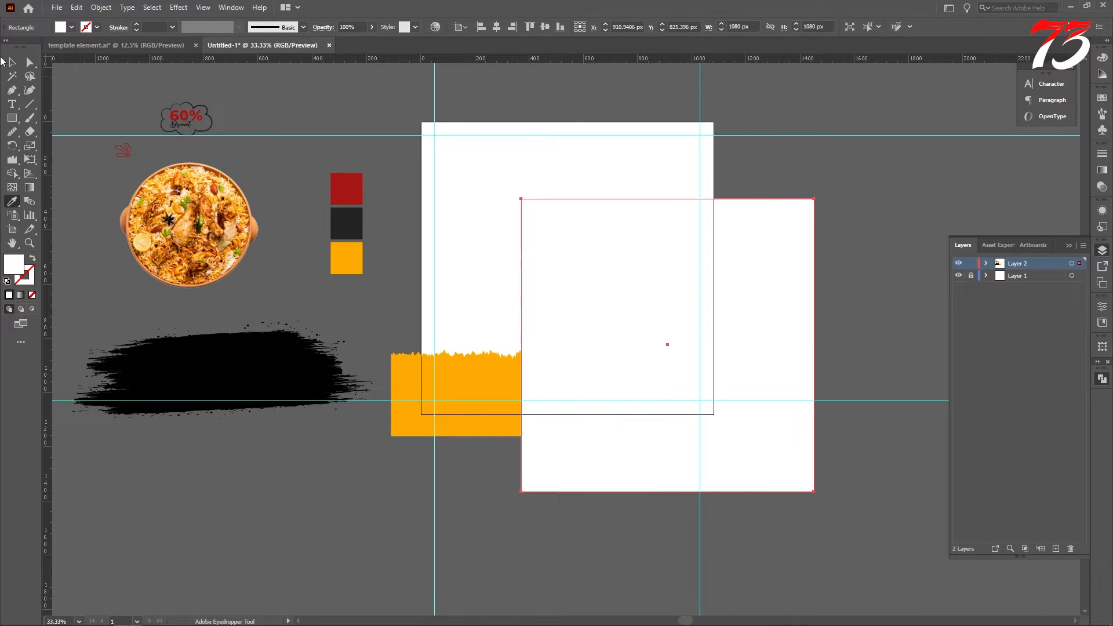
left_click(10, 62)
left_click(497, 27)
left_click(545, 27)
scroll(541, 116, "up", 2)
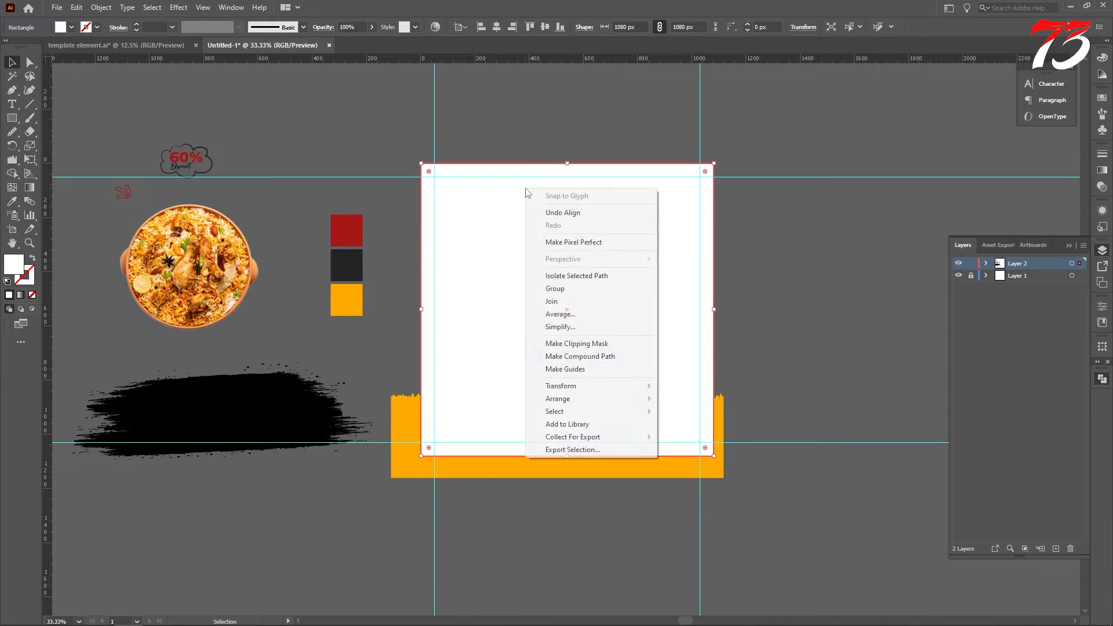
Step: Send the white square to the back, behind the orange torn strip
right_click(525, 189)
mouse_move(615, 399)
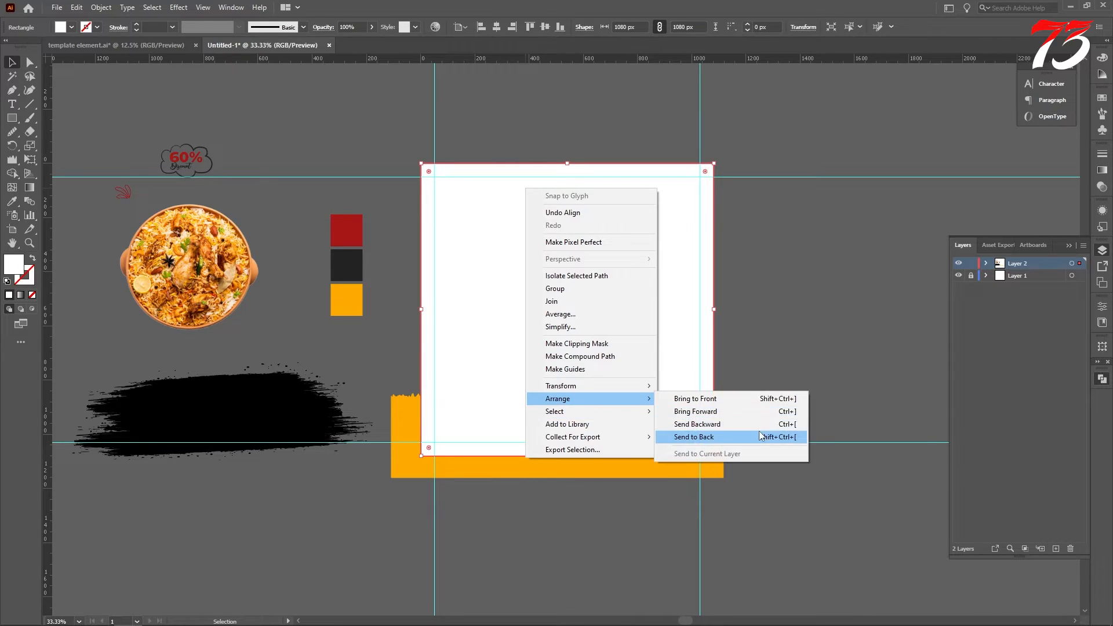
left_click(710, 437)
scroll(528, 153, "up", 2)
Step: Trim off the parts of the orange strip outside the white square with the Shape Builder tool
left_click_drag(526, 153, 610, 543)
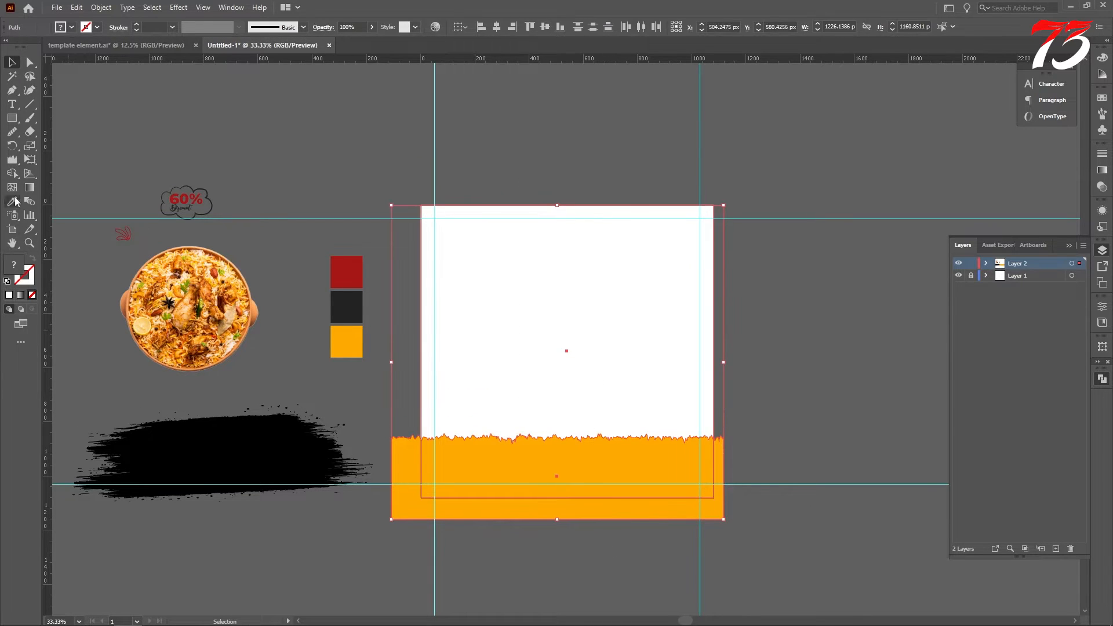
left_click(12, 173)
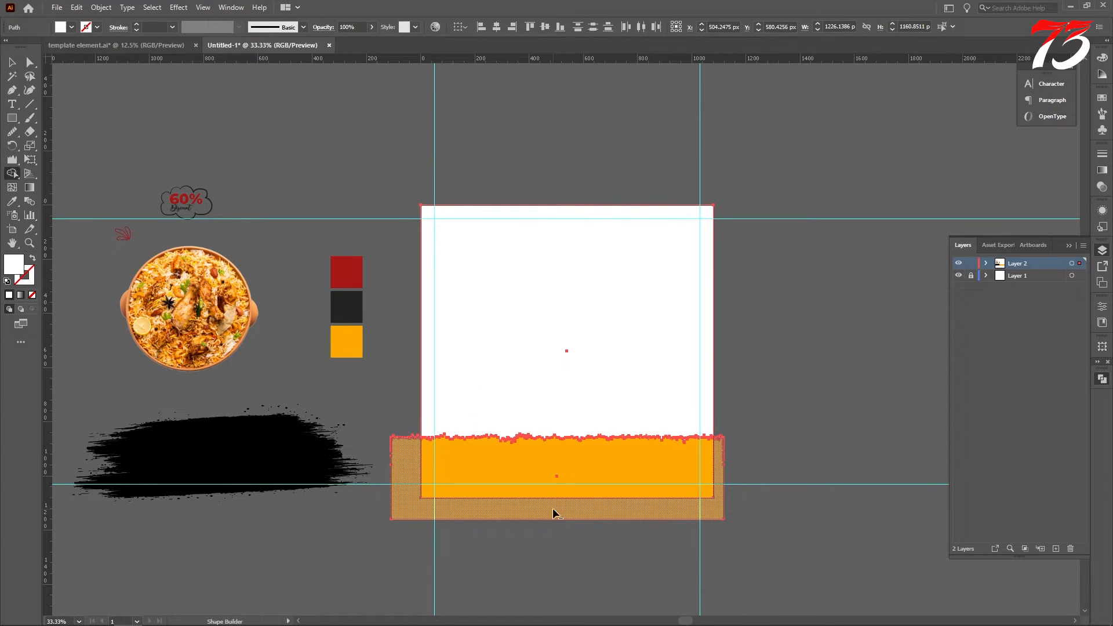
left_click(554, 514, "alt")
left_click(11, 63)
scroll(785, 278, "down", 2)
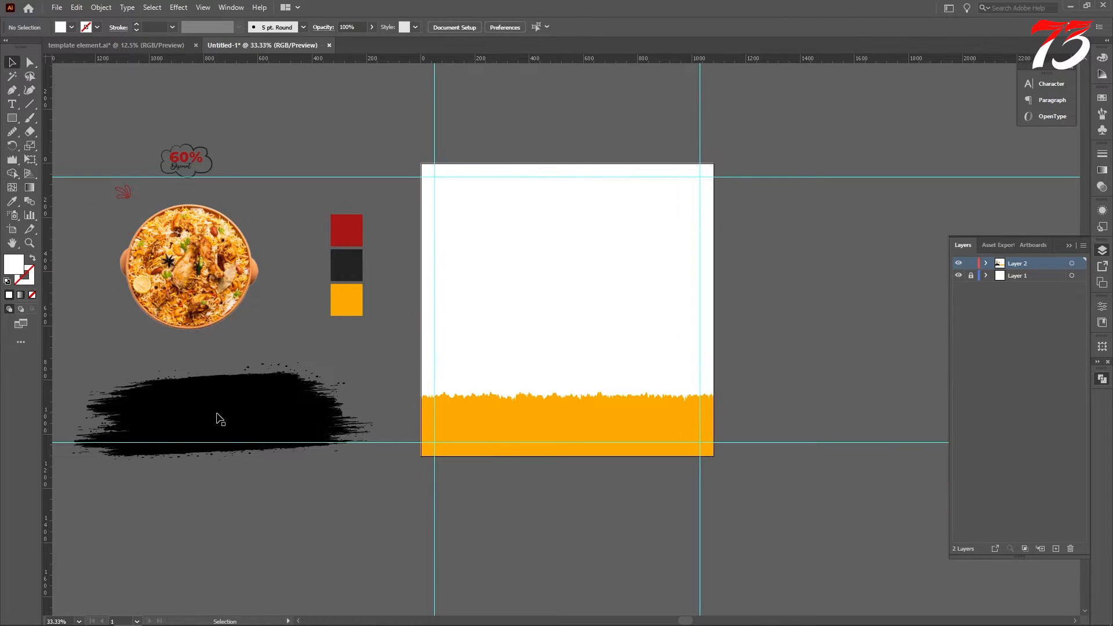
Step: Move the black brush stroke onto the middle of the artboard and bring it to the front
left_click_drag(219, 417, 582, 290)
right_click(582, 290)
mouse_move(667, 432)
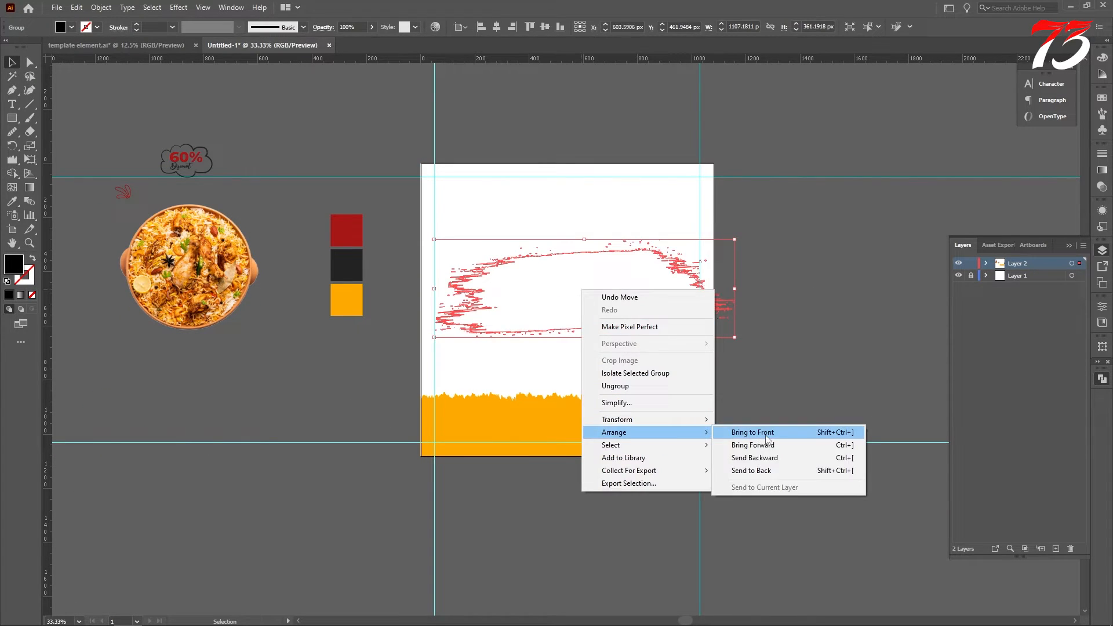
left_click(748, 432)
Step: Resize the brush stroke to about 977 × 502 px and centre it horizontally between the margin guides, above the orange strip
left_click_drag(585, 240, 585, 196)
left_click_drag(605, 287, 593, 312)
left_click_drag(727, 294, 708, 296)
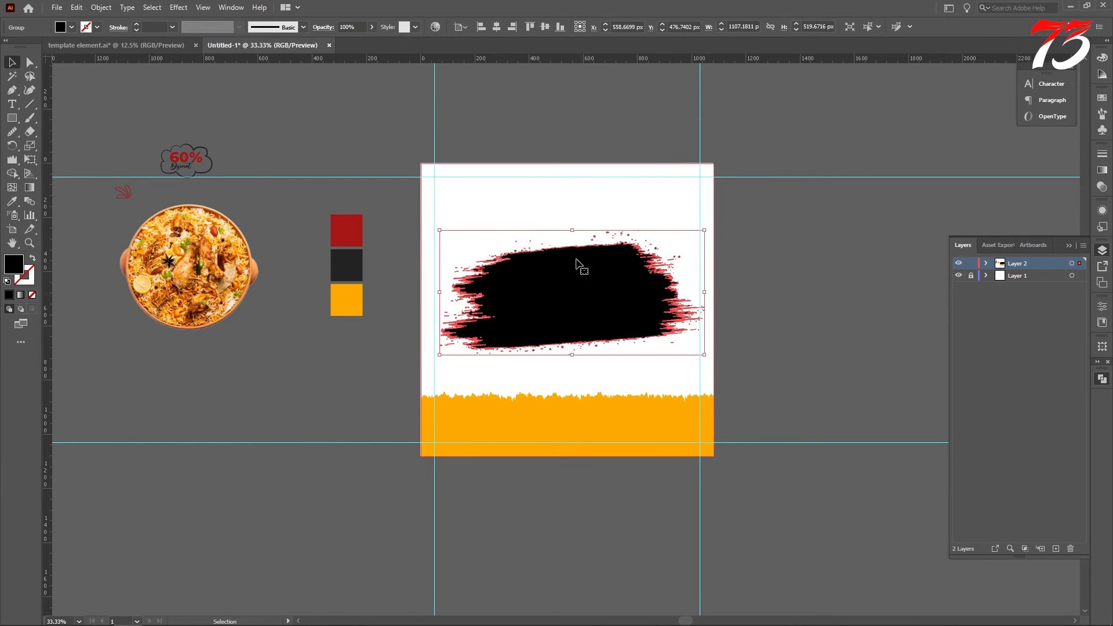
left_click(496, 27)
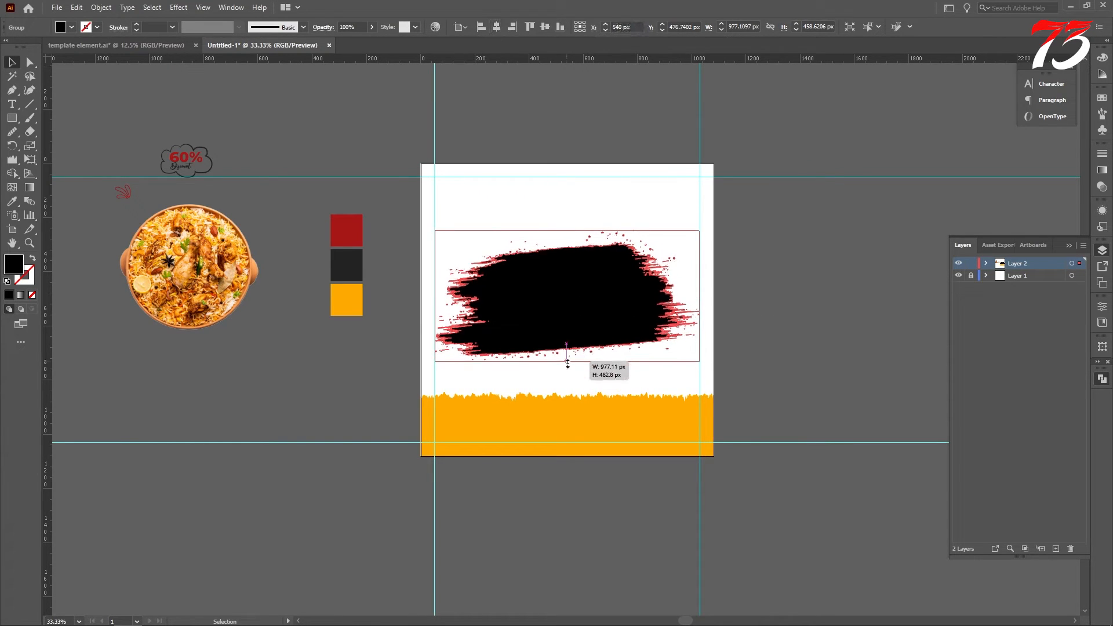
left_click_drag(557, 308, 553, 324)
Step: Recolour the brush stroke with the orange sampled from the torn strip
left_click(11, 201)
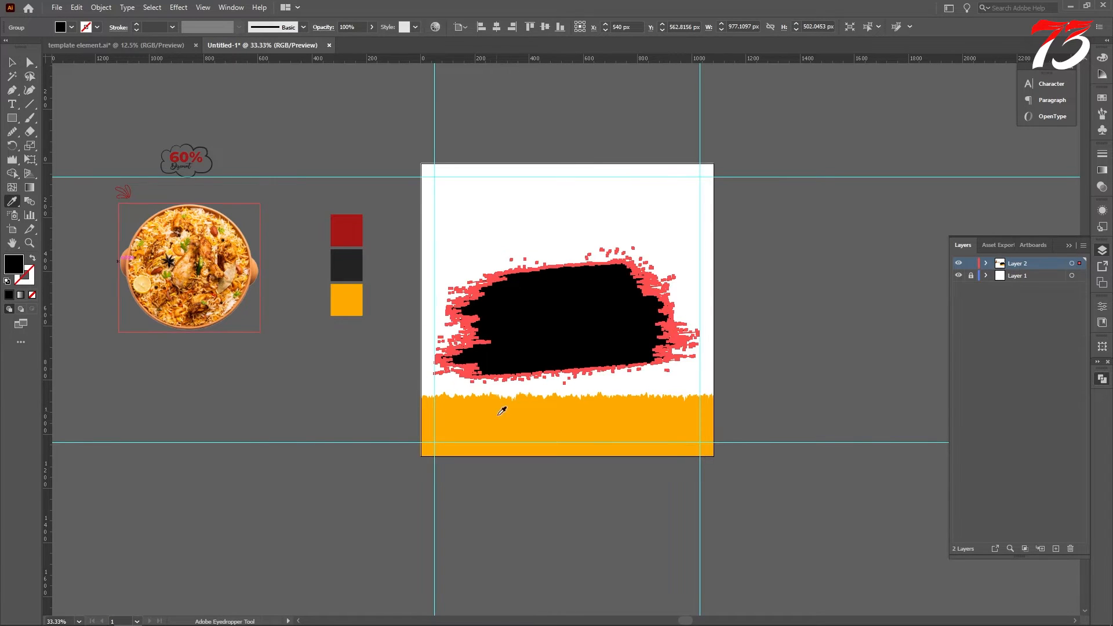
left_click(502, 413)
key("v")
scroll(298, 345, "down", 1)
scroll(298, 345, "up", 1)
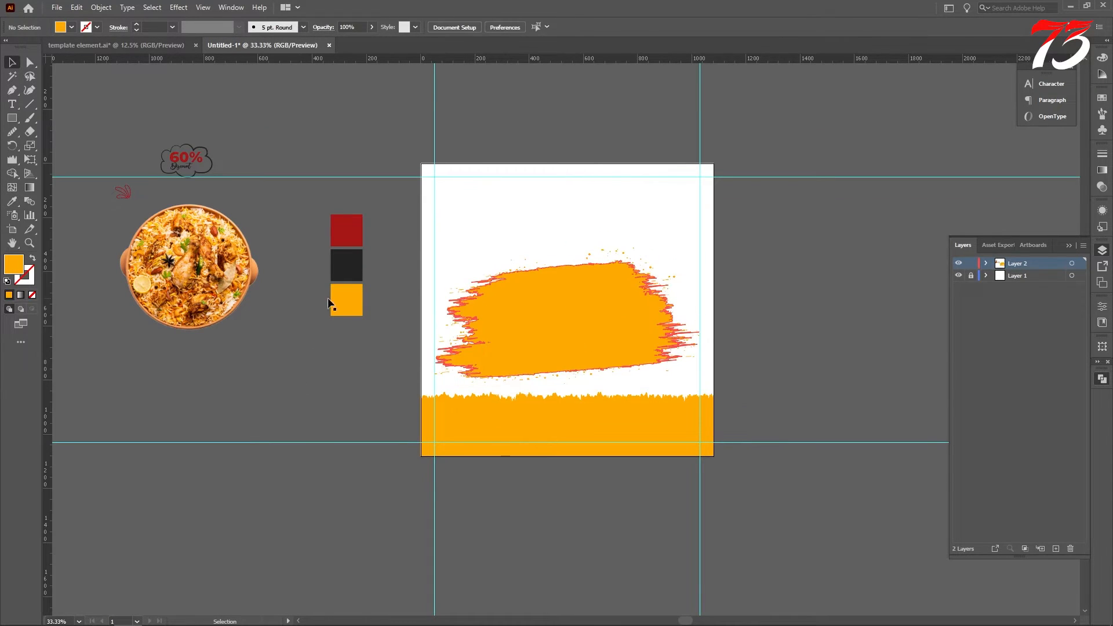
Step: Centre the food image horizontally and vertically on the artboard and bring it to the front
left_click(244, 267)
left_click(561, 26)
left_click(608, 32)
right_click(583, 245)
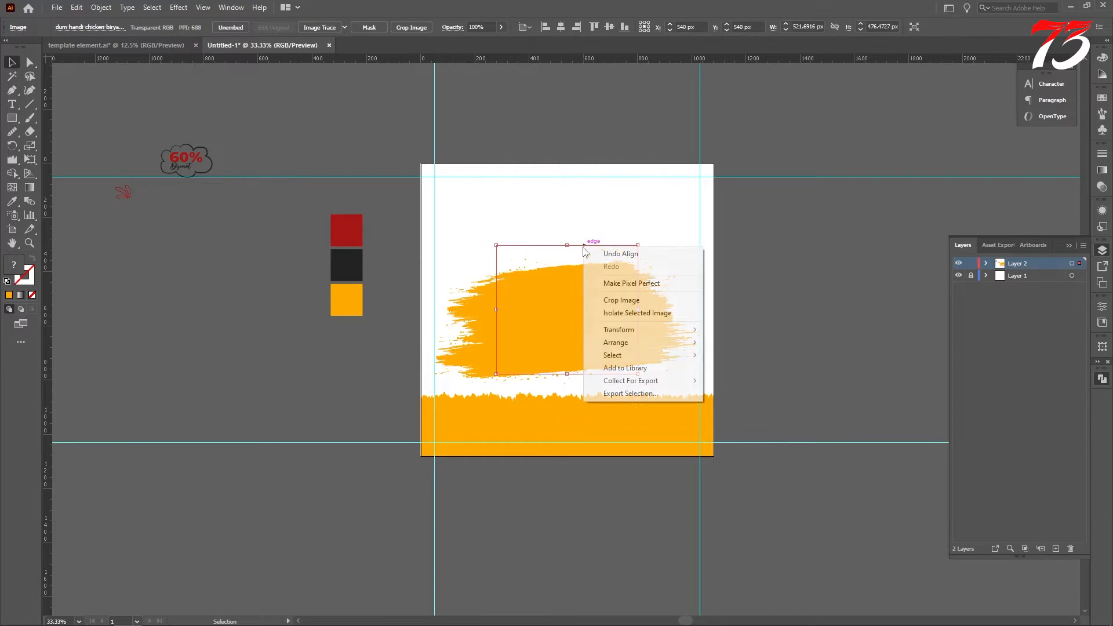
mouse_move(638, 343)
left_click(744, 346)
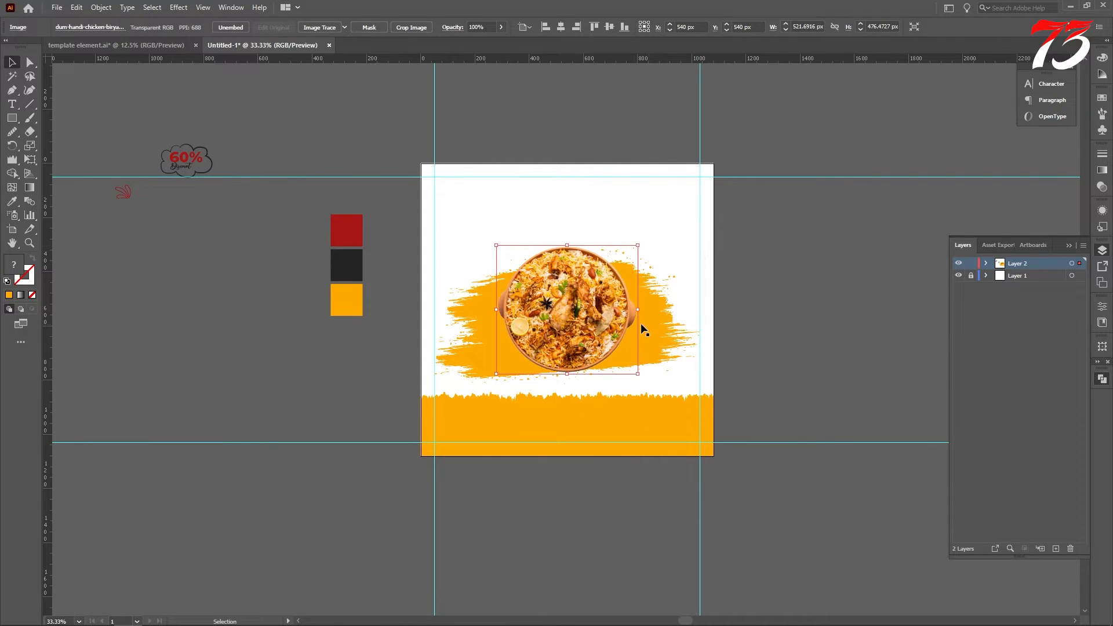
Step: Shift the food image slightly down over the brush stroke and shrink the stroke to about 932 px wide
scroll(600, 352, "up", 1)
left_click(582, 313, "shift")
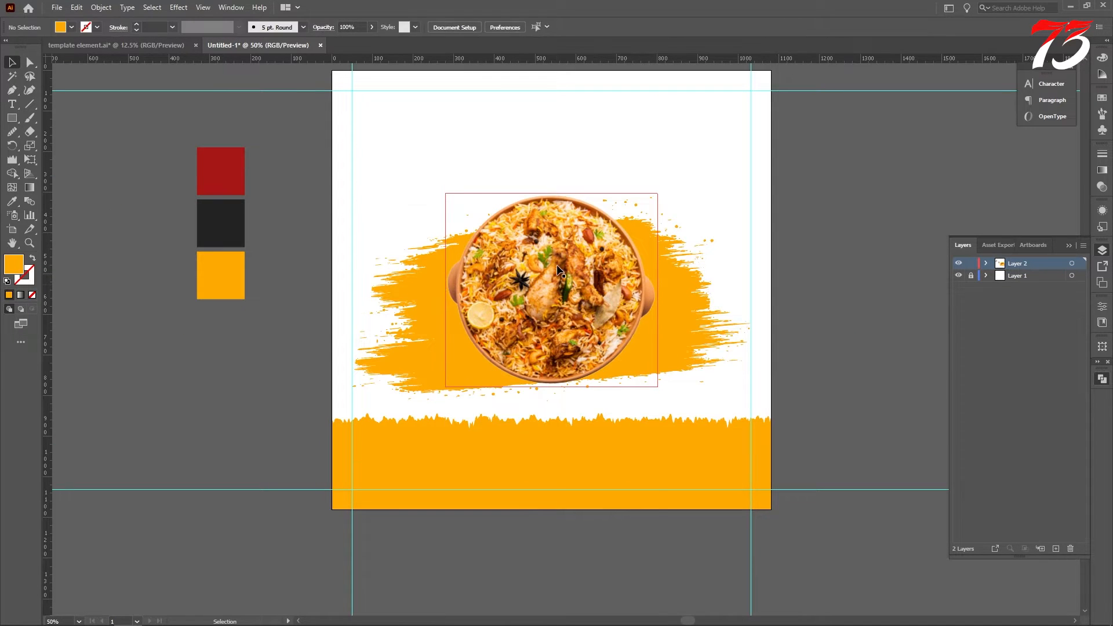
left_click_drag(557, 269, 554, 281)
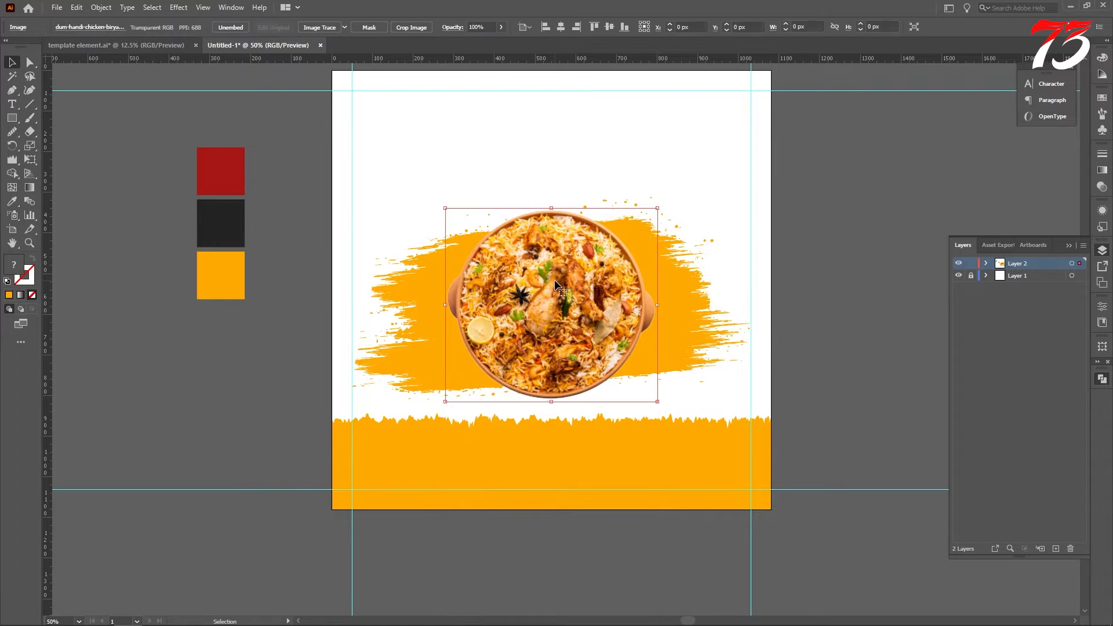
left_click(680, 297)
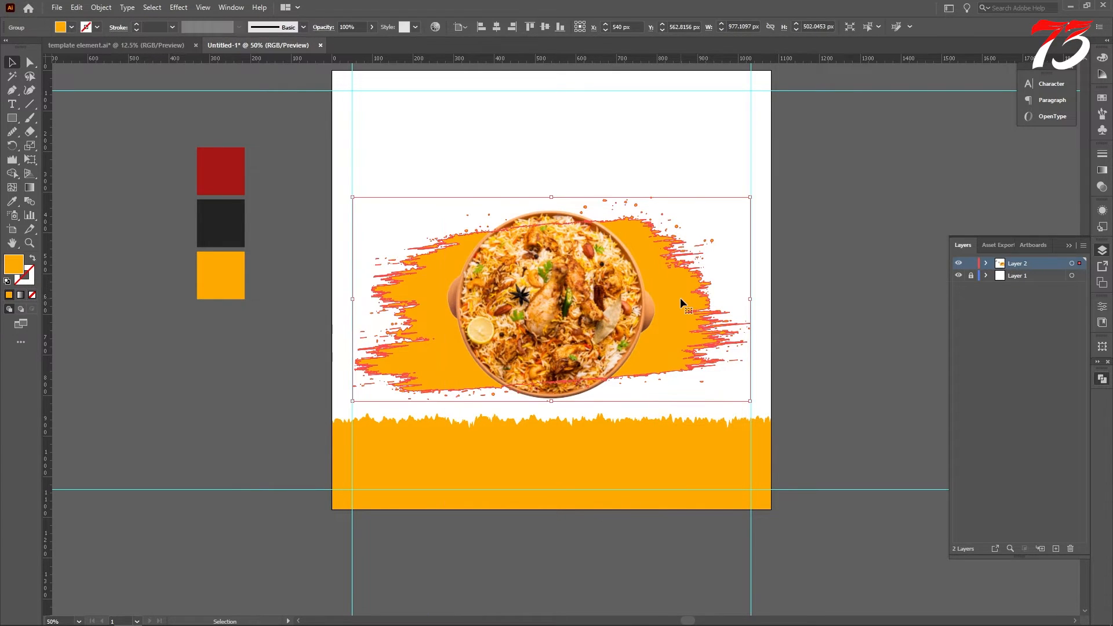
left_click_drag(750, 299, 743, 299)
left_click(804, 304)
scroll(687, 287, "down", 1)
scroll(680, 314, "up", 2)
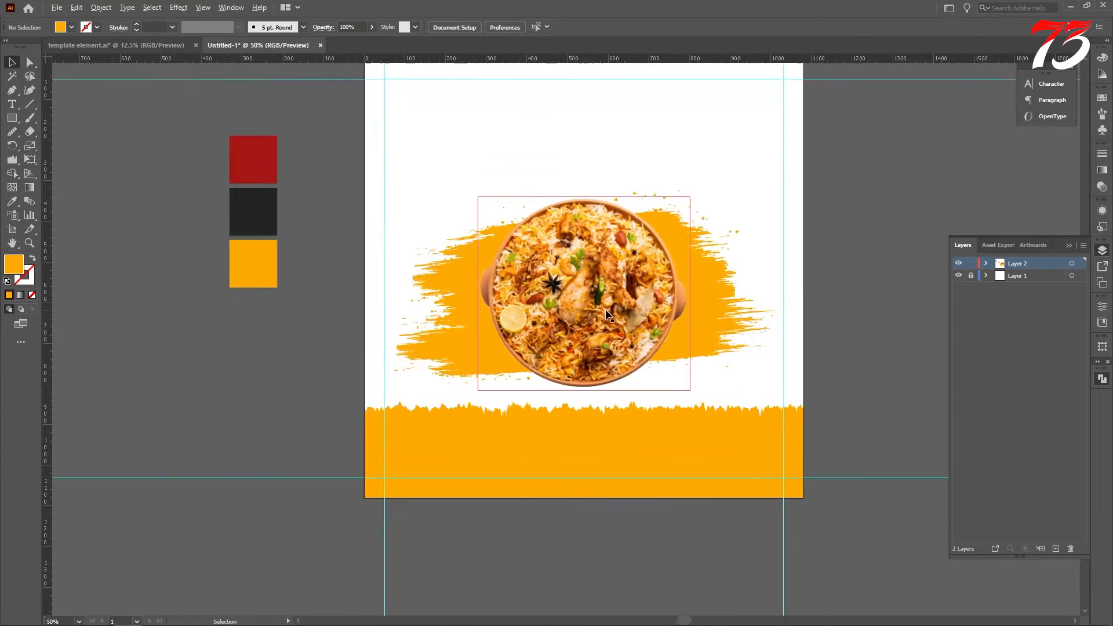
Step: Nudge the food image and the orange brush stroke down together, closer to the torn strip
left_click(535, 308)
left_click(430, 305, "shift")
key("Down")
key("Down")
key("Down")
key("Down")
key("Down")
key("Down")
key("Down")
key("Down")
key("Down")
key("Down")
key("Down")
key("Down")
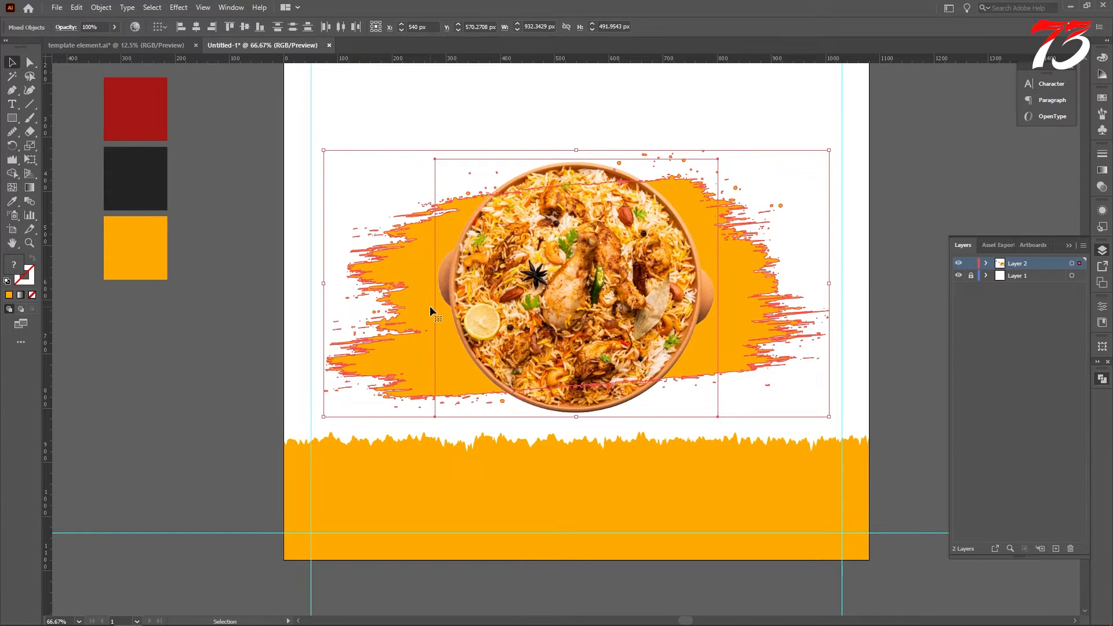
scroll(440, 321, "down", 1)
scroll(448, 342, "up", 1)
left_click(336, 328)
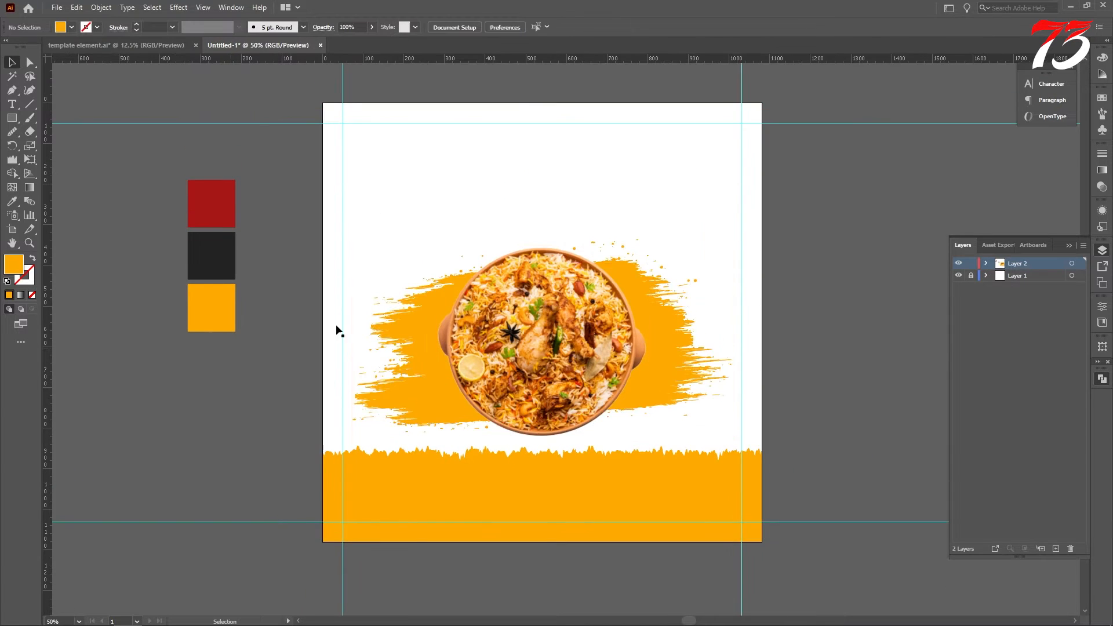
Step: Add a "Lorem ipsum" placeholder text line near the artboard's upper edge and enlarge it to about 47 pt
scroll(567, 216, "up", 1)
left_click(11, 104)
scroll(443, 205, "up", 3)
left_click(438, 186)
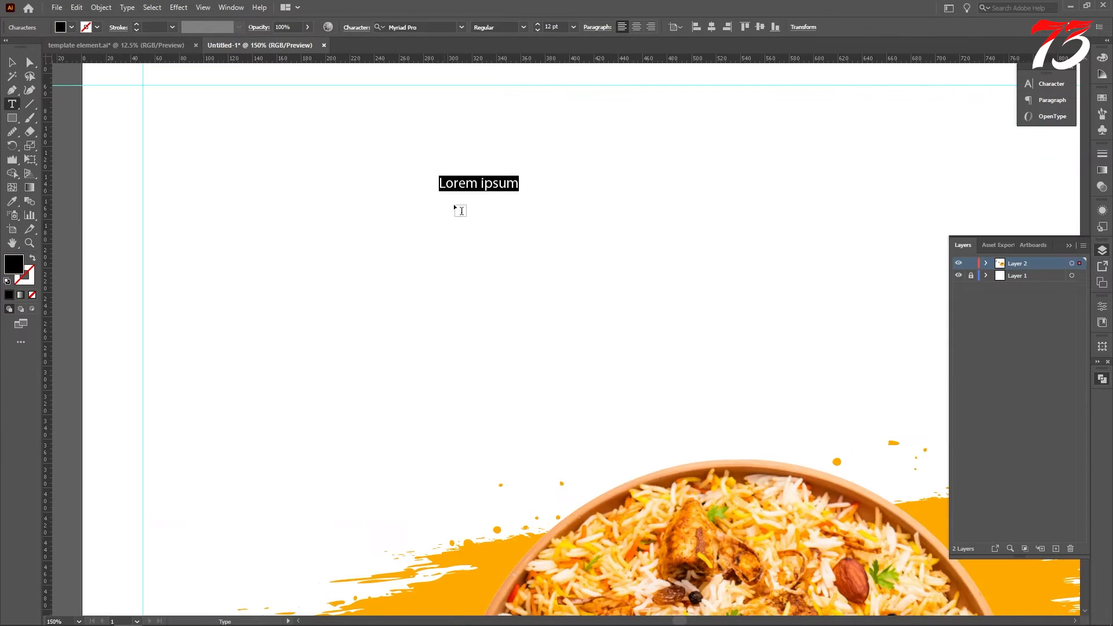
scroll(516, 212, "down", 1)
left_click(7, 62)
left_click_drag(519, 196, 674, 263)
left_click_drag(563, 205, 533, 182)
Step: Replace the placeholder text with "Special Delicious" and set its font to Beyond The Mountains
left_click(11, 104)
left_click(650, 184)
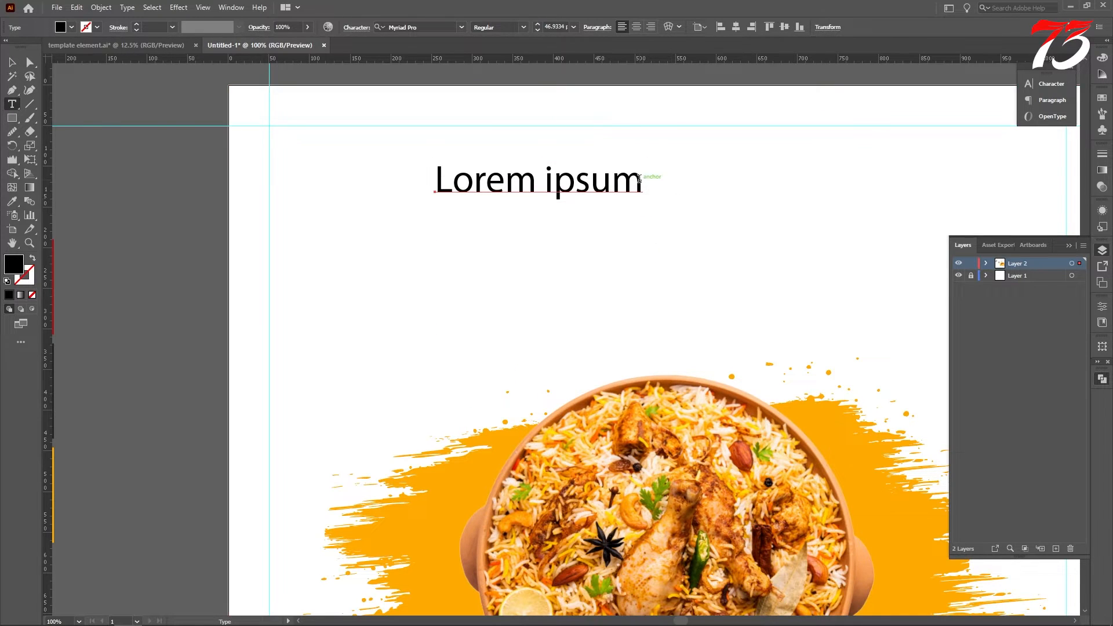
key("ctrl+a")
type("Spe")
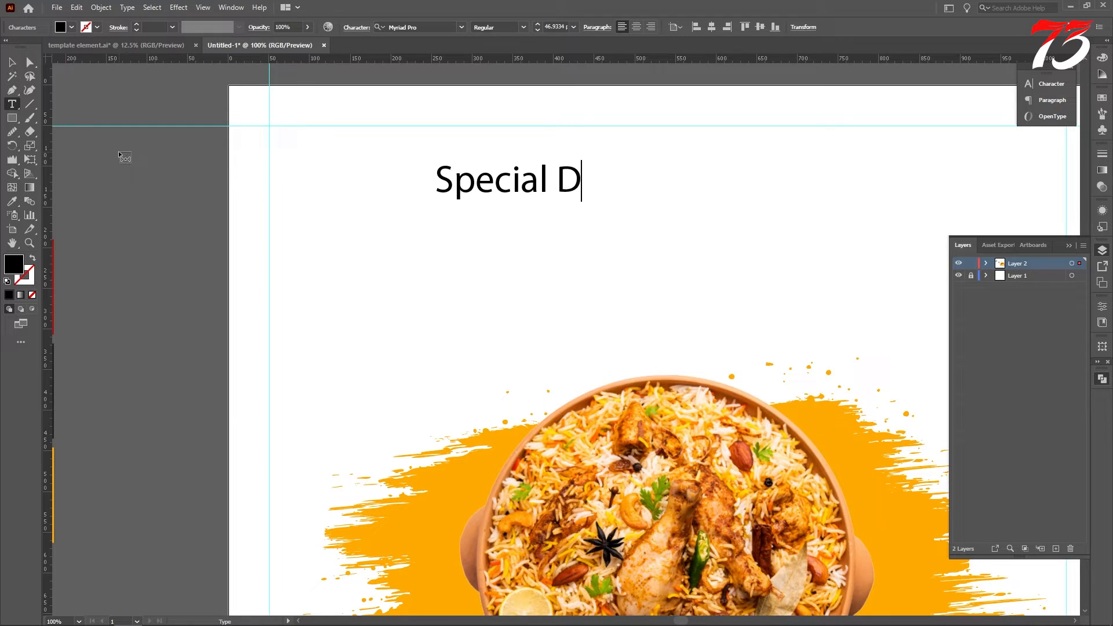
type("cial Delici")
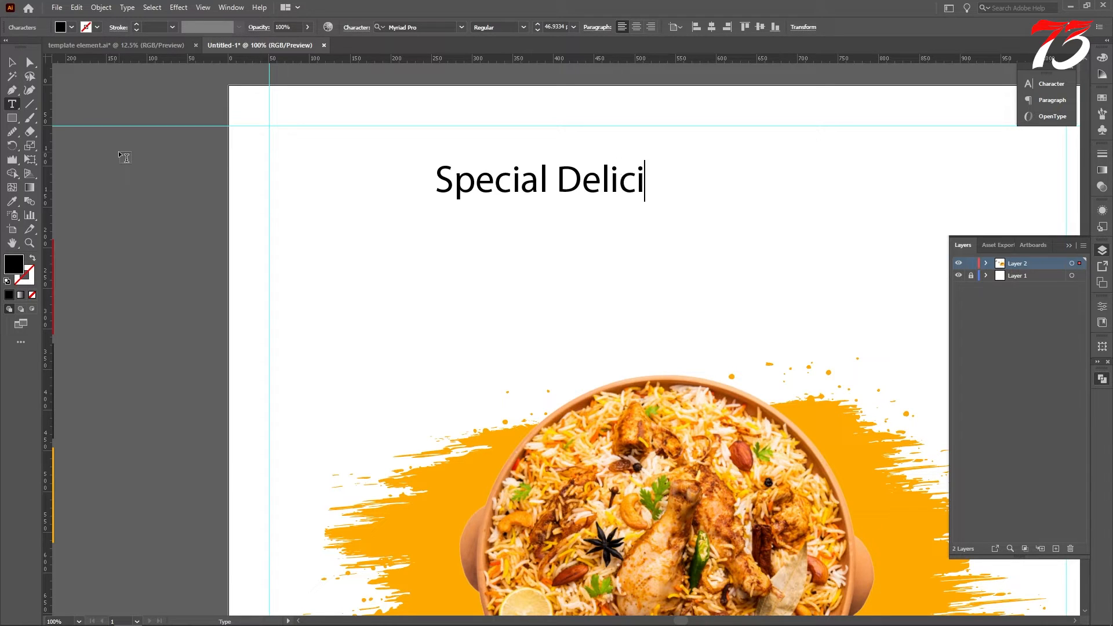
type("ous")
key("Escape")
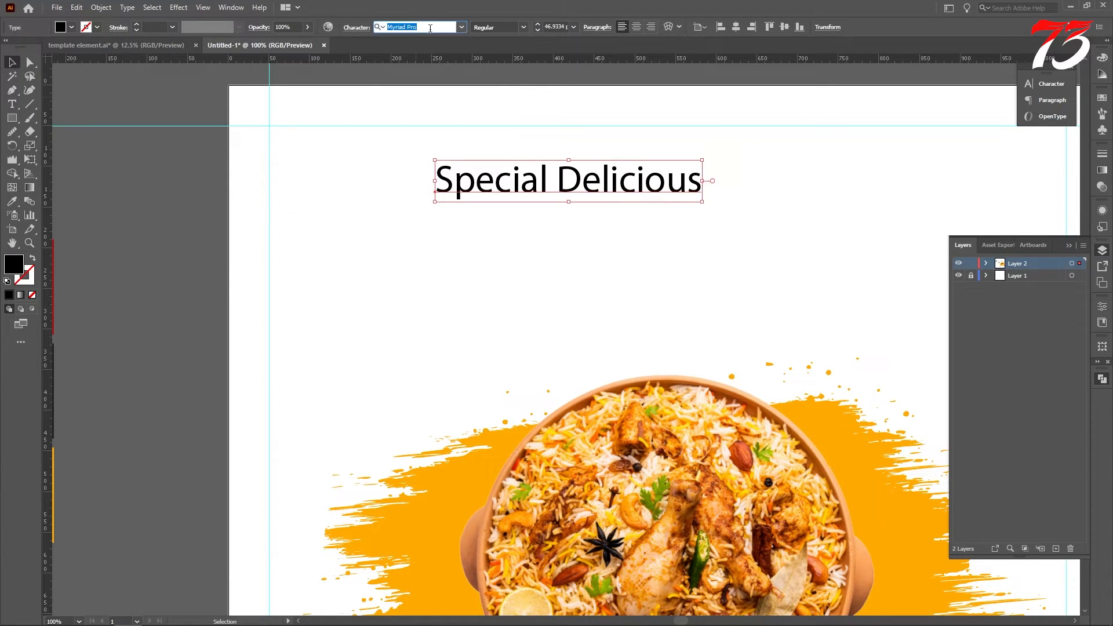
type("bey")
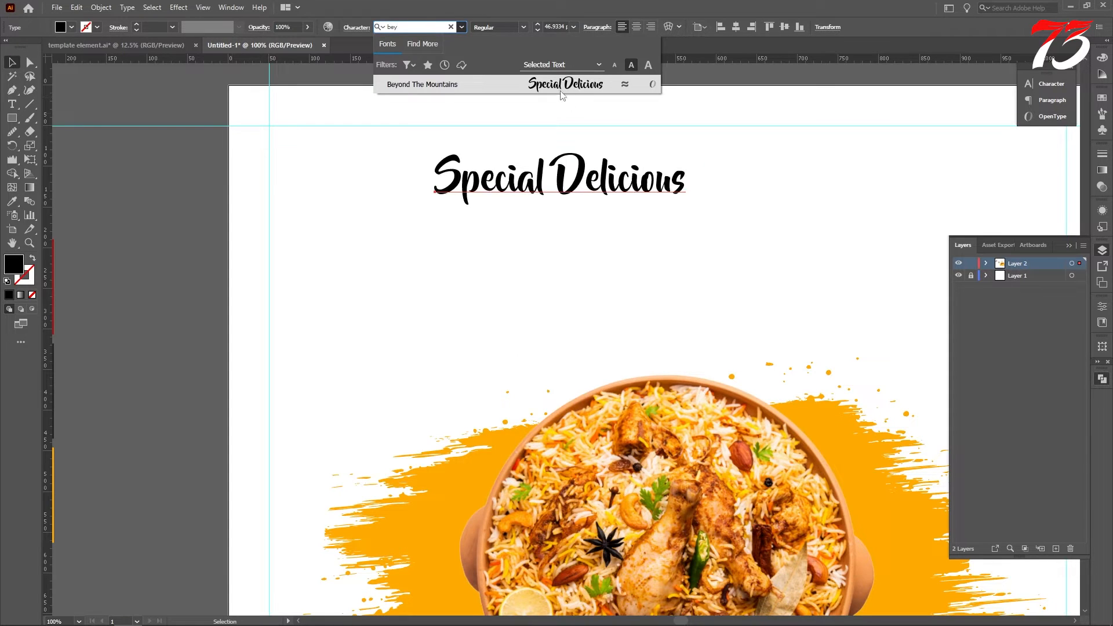
left_click(559, 86)
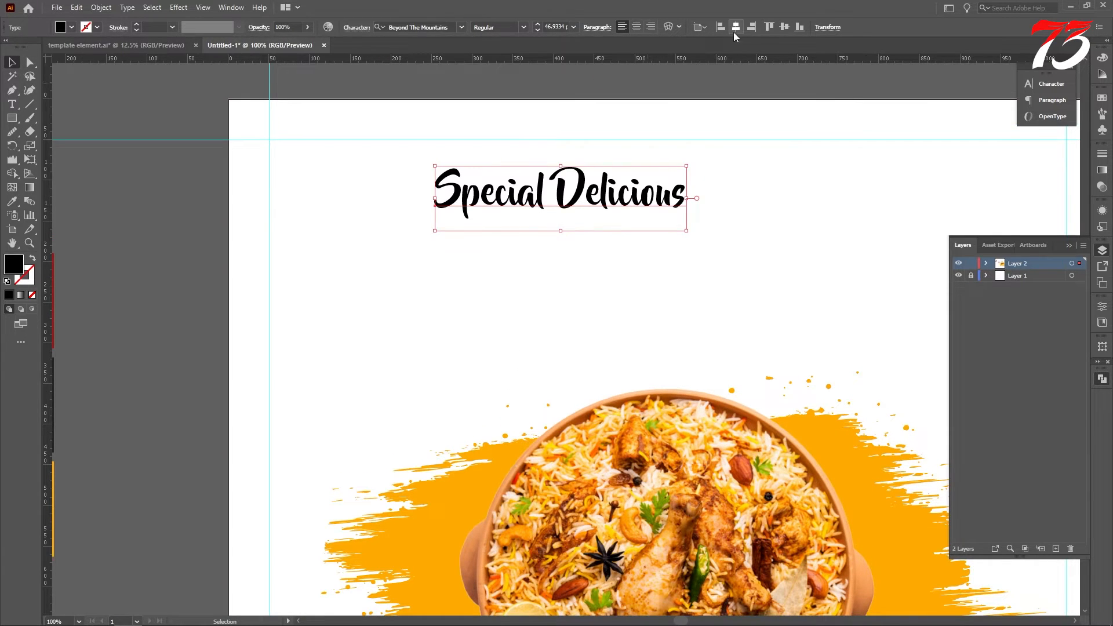
Step: Centre "Special Delicious" horizontally on the artboard and enlarge it to about 54 pt
left_click(734, 34)
scroll(640, 215, "down", 3)
scroll(640, 224, "up", 3)
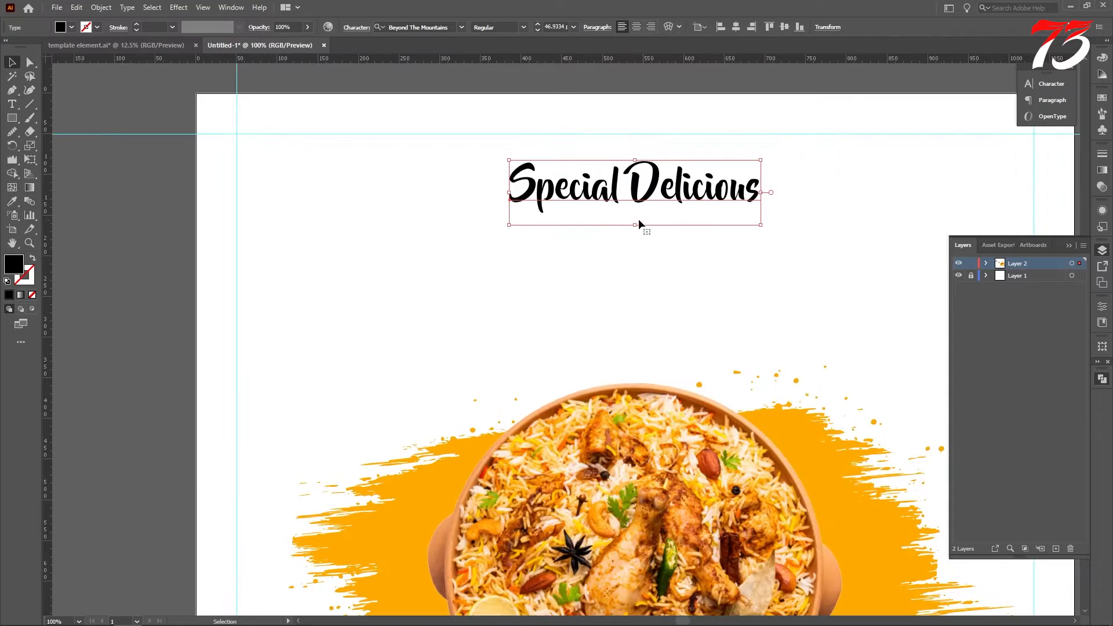
mouse_move(633, 227)
left_mouse_down()
mouse_move(641, 258)
mouse_move(639, 235)
left_mouse_up()
scroll(666, 200, "down", 2)
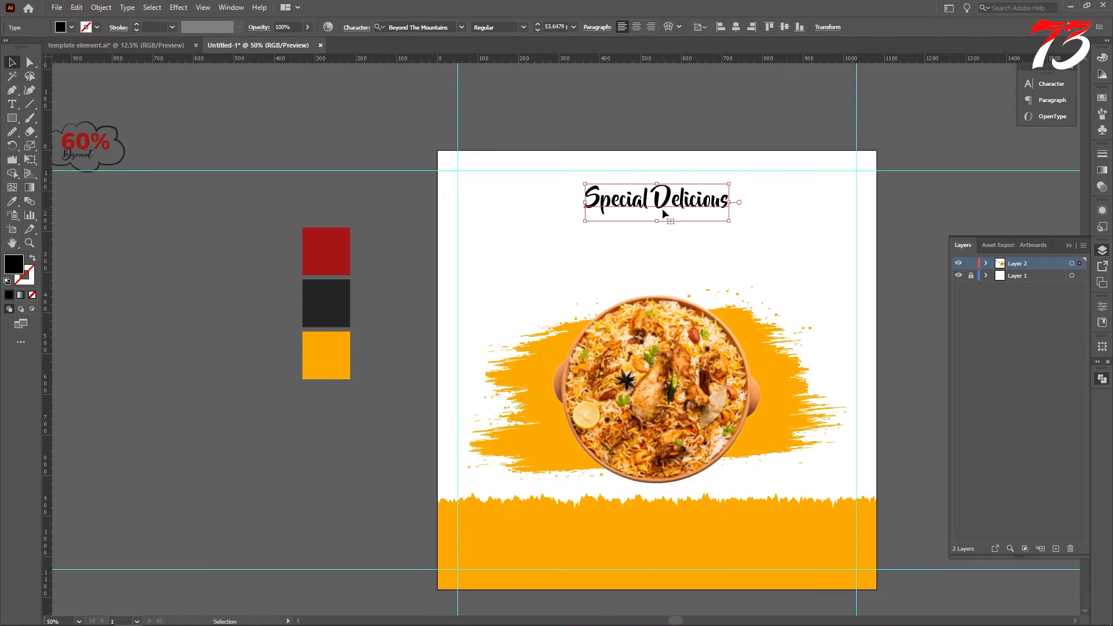
Step: Duplicate the "Special Delicious" line directly beneath itself and change the copy's wording to "CHICKEN BIRIYANI"
scroll(667, 197, "up", 1)
left_click_drag(642, 184, 642, 223)
key("t")
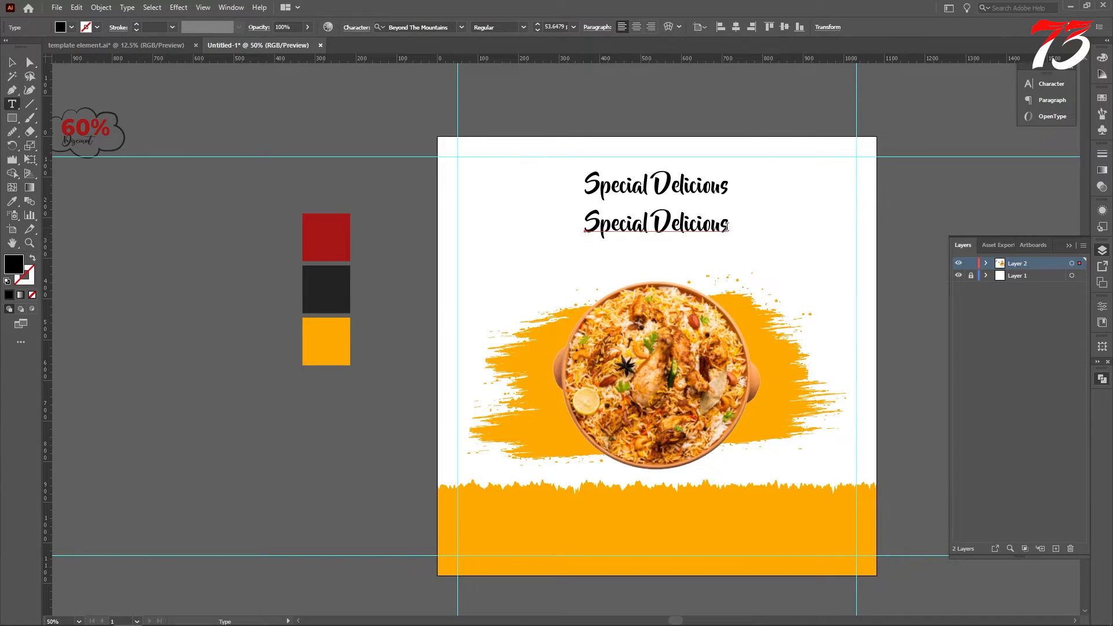
triple_click(727, 226)
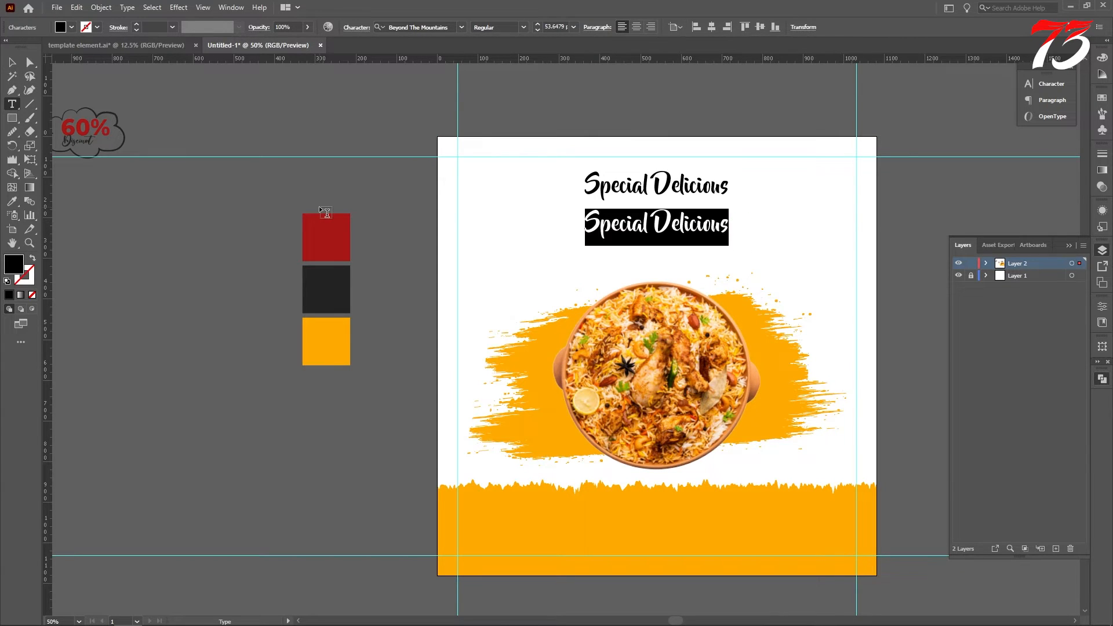
type("CHICKEN BIRIYANI")
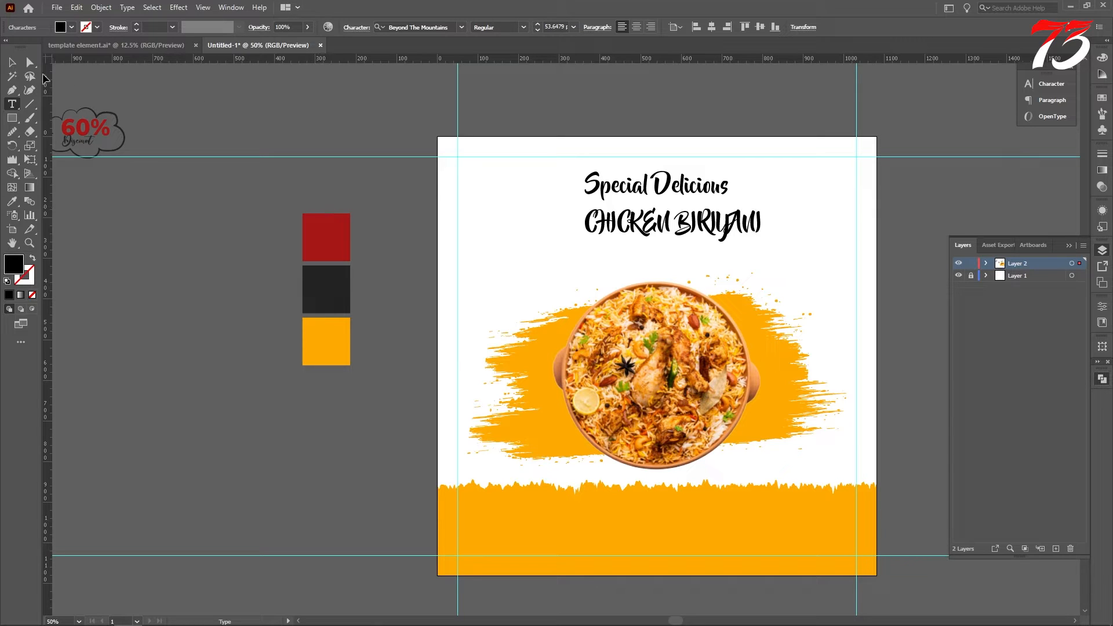
left_click(12, 62)
Step: Set the "CHICKEN BIRIYANI" font to DCC - Ash and enlarge the text to about 115 pt
left_click(442, 27)
type("AD")
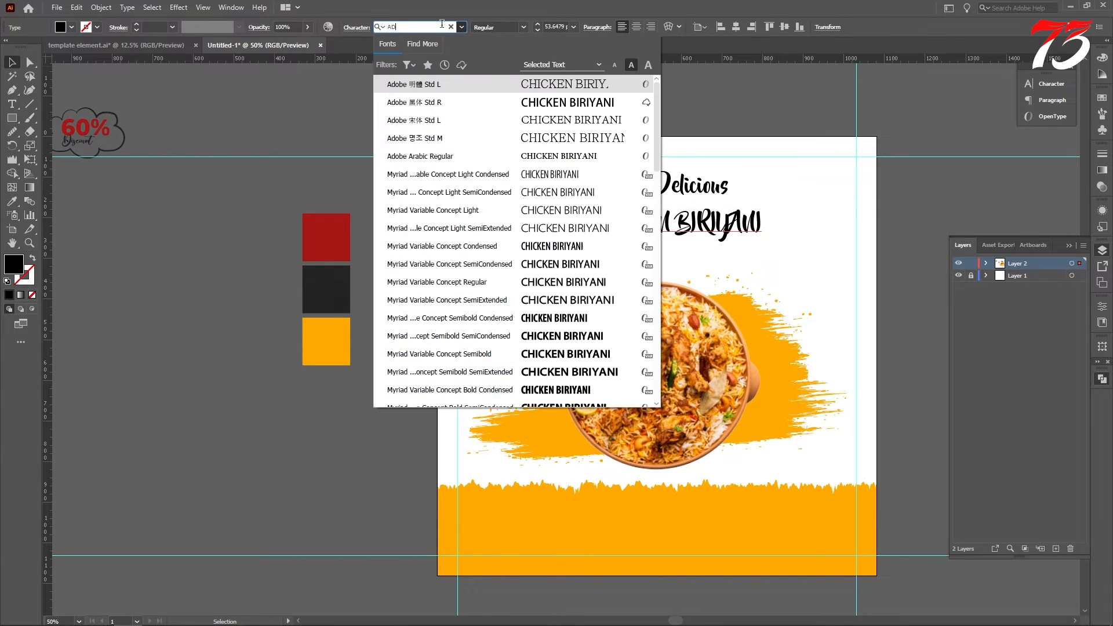
key("BackSpace")
key("BackSpace")
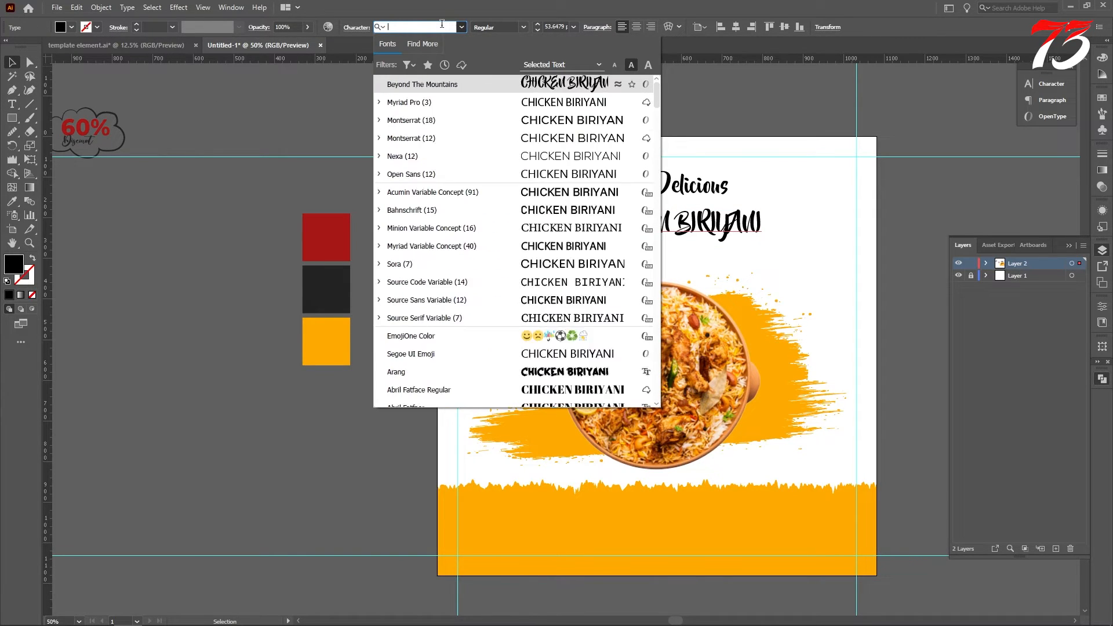
type("DC")
key("Return")
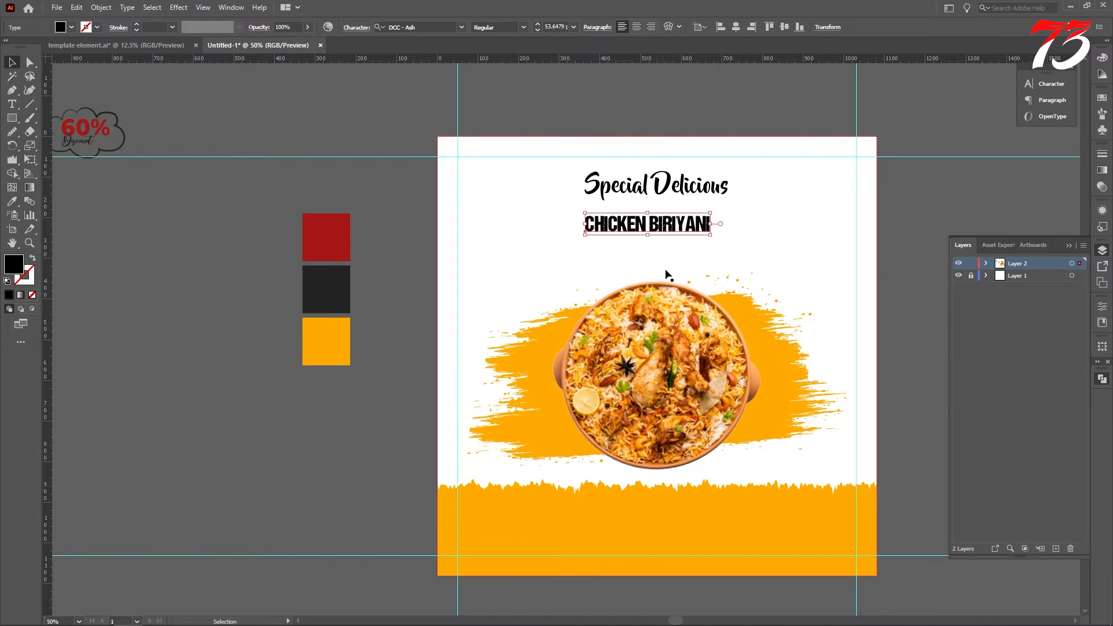
scroll(664, 241, "up", 2)
left_click_drag(633, 234, 634, 280)
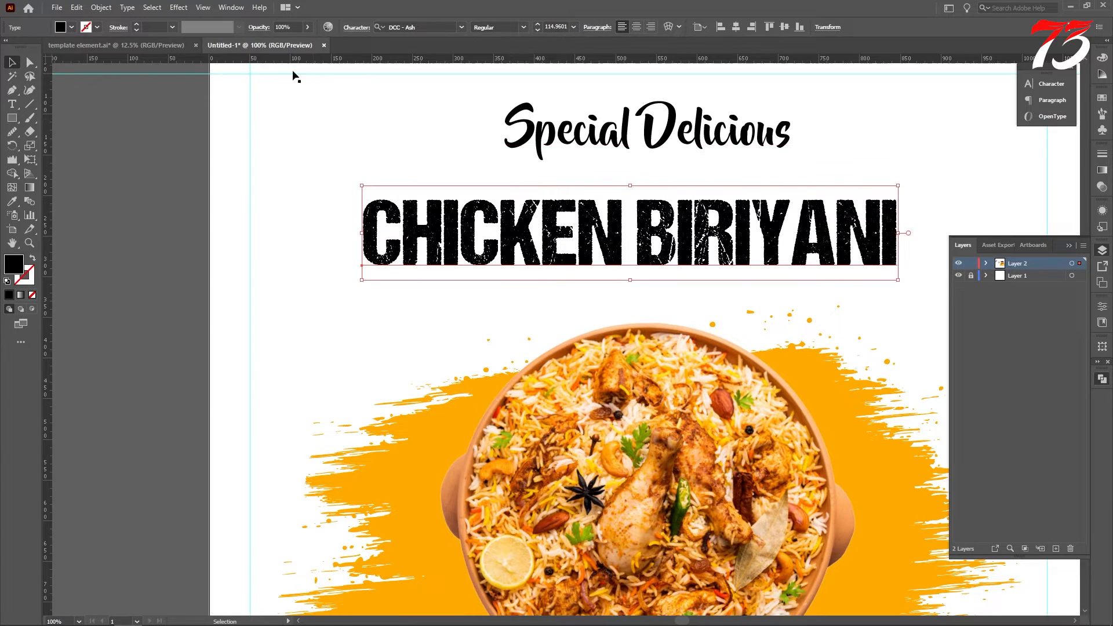
Step: Widen the letter spacing of "CHICKEN BIRIYANI" and centre the text horizontally on the artboard
left_click(356, 29)
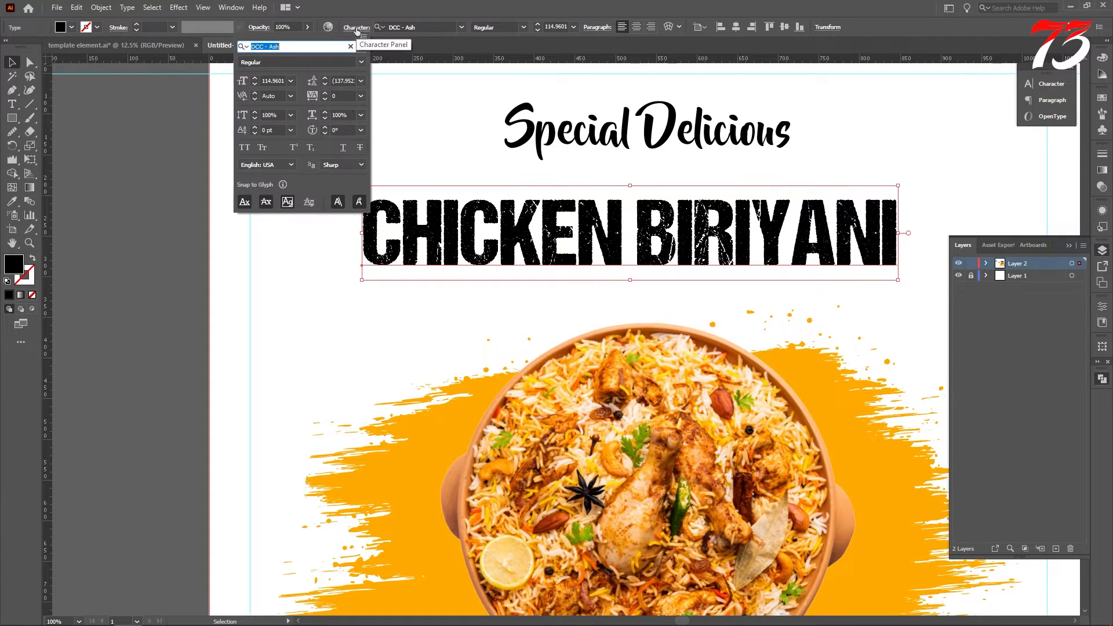
left_click(343, 96)
key("Return")
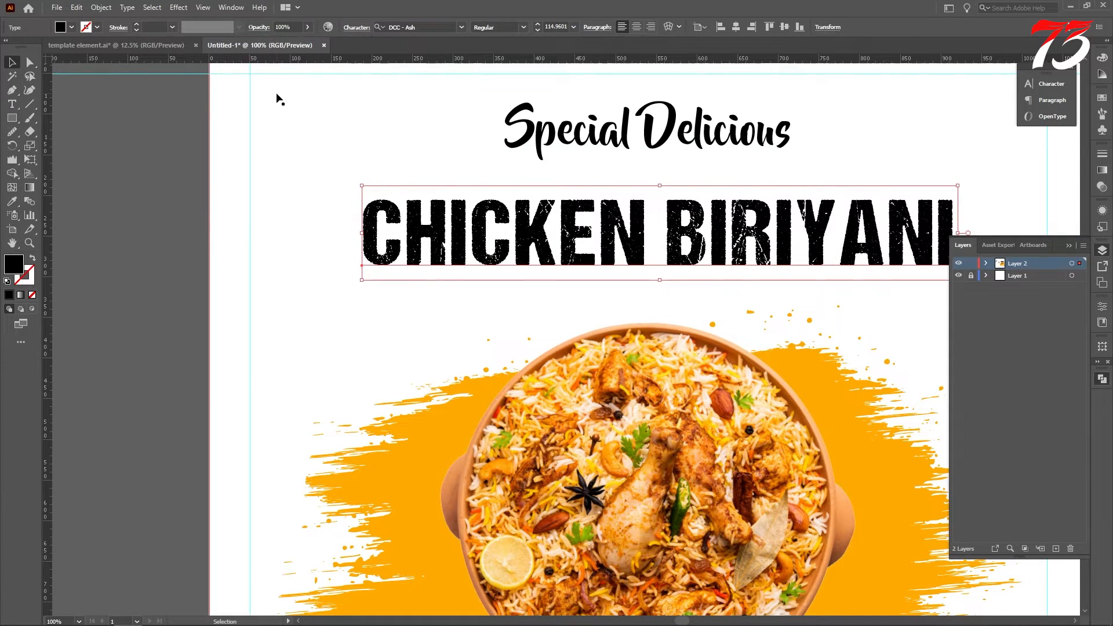
left_click(735, 29)
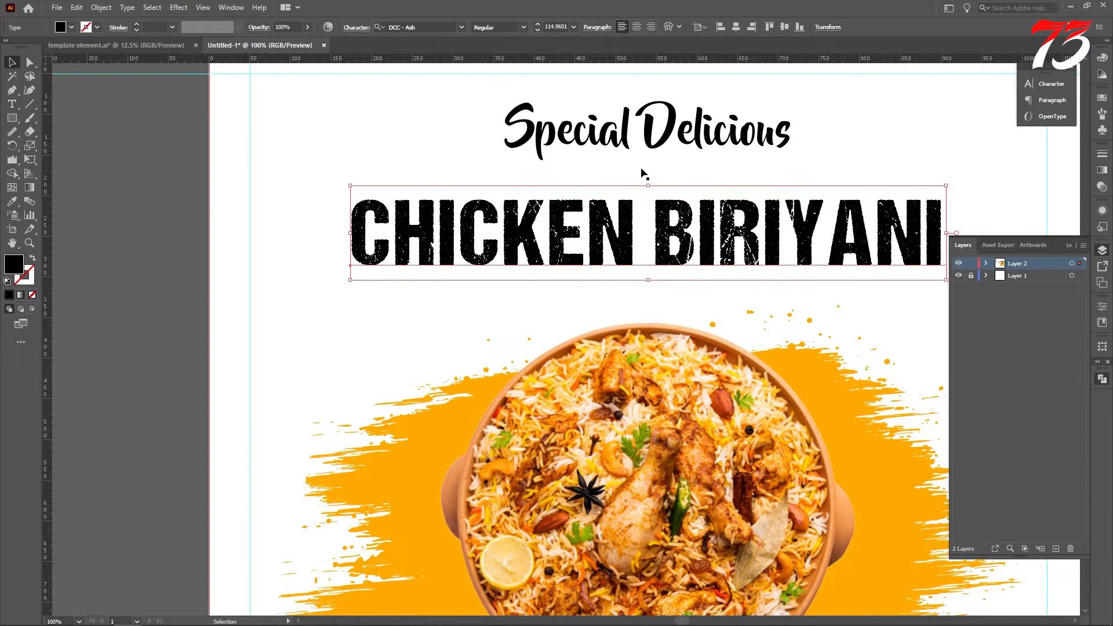
Step: Move "CHICKEN BIRIYANI" up closer to the "Special Delicious" line
key("ctrl+minus")
left_click_drag(623, 227, 622, 225)
left_click_drag(620, 213, 619, 213)
Step: Enlarge "Special Delicious" to about 63 pt, keeping it centred above the main heading
scroll(667, 156, "up", 2)
left_click(625, 155)
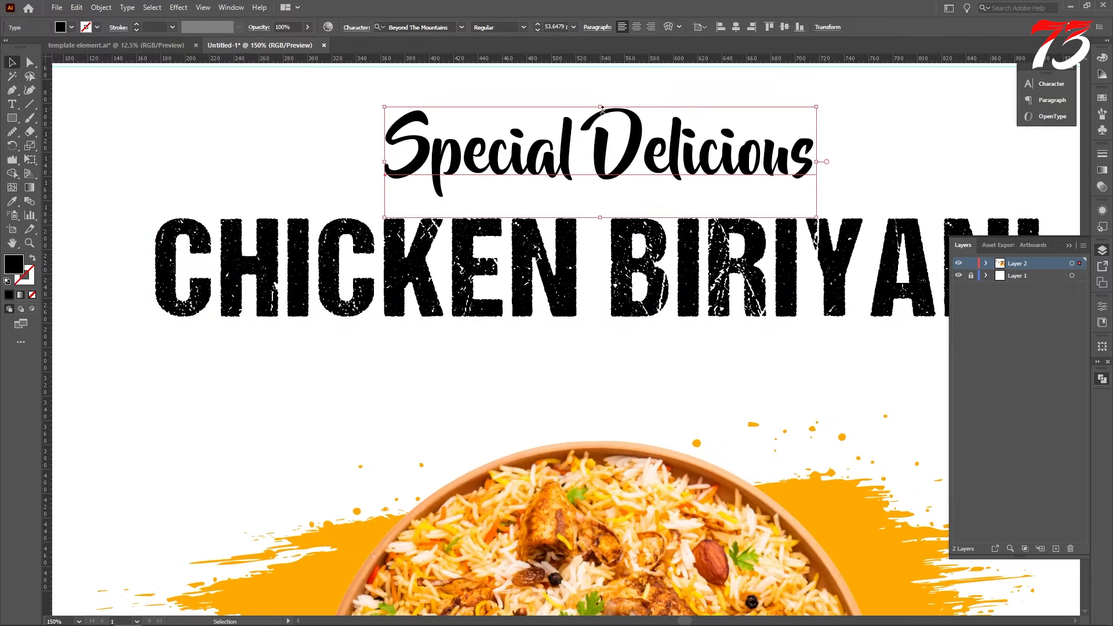
left_click_drag(601, 107, 603, 93)
scroll(562, 177, "down", 1)
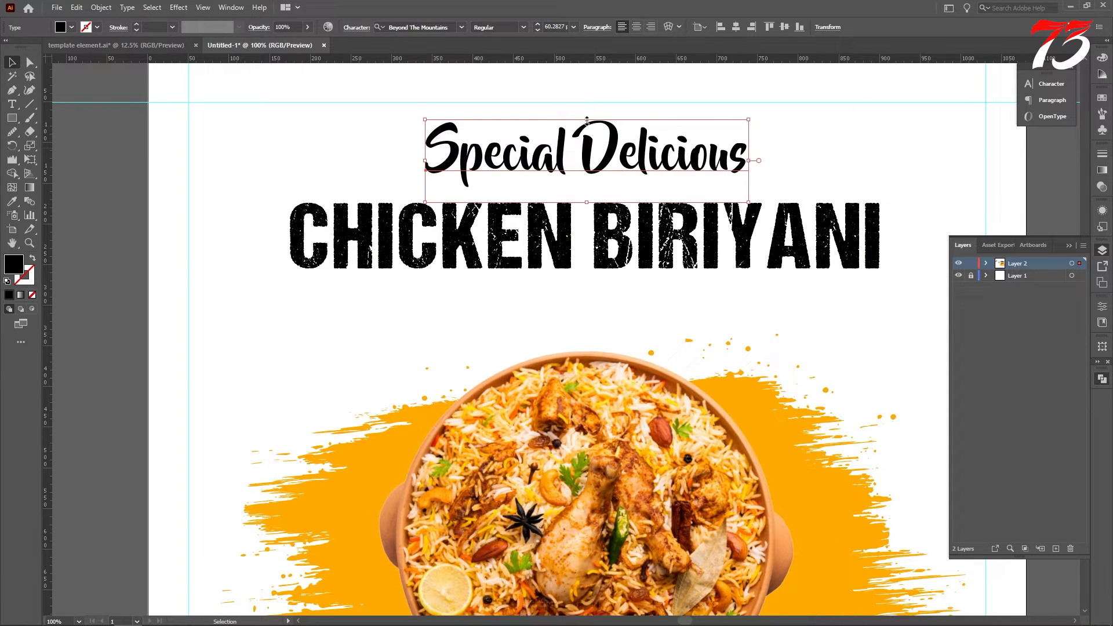
left_click_drag(587, 119, 584, 122)
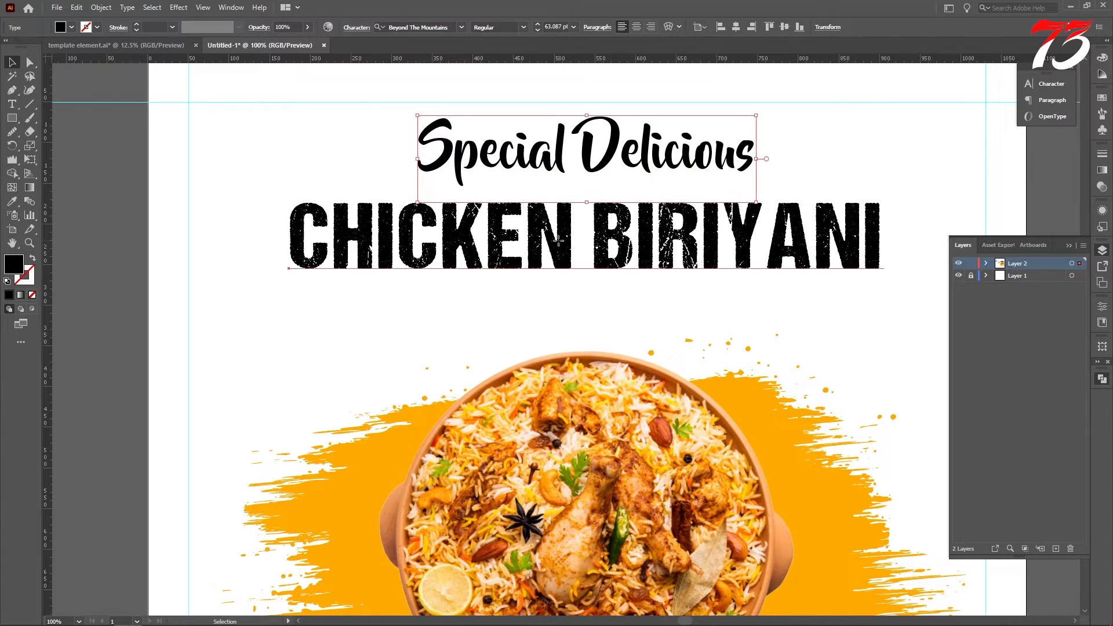
Step: Nudge "CHICKEN BIRIYANI" slightly higher and enlarge "Special Delicious" to about 69 pt
left_click_drag(556, 247, 556, 238)
scroll(556, 238, "up", 1)
left_click(558, 174)
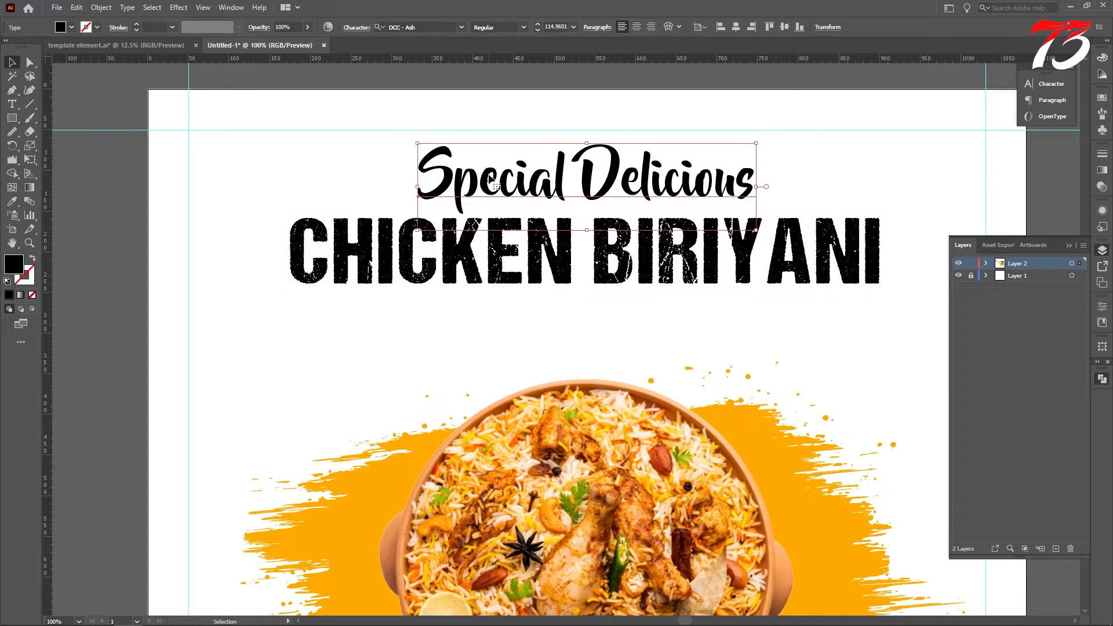
left_click_drag(587, 142, 590, 137)
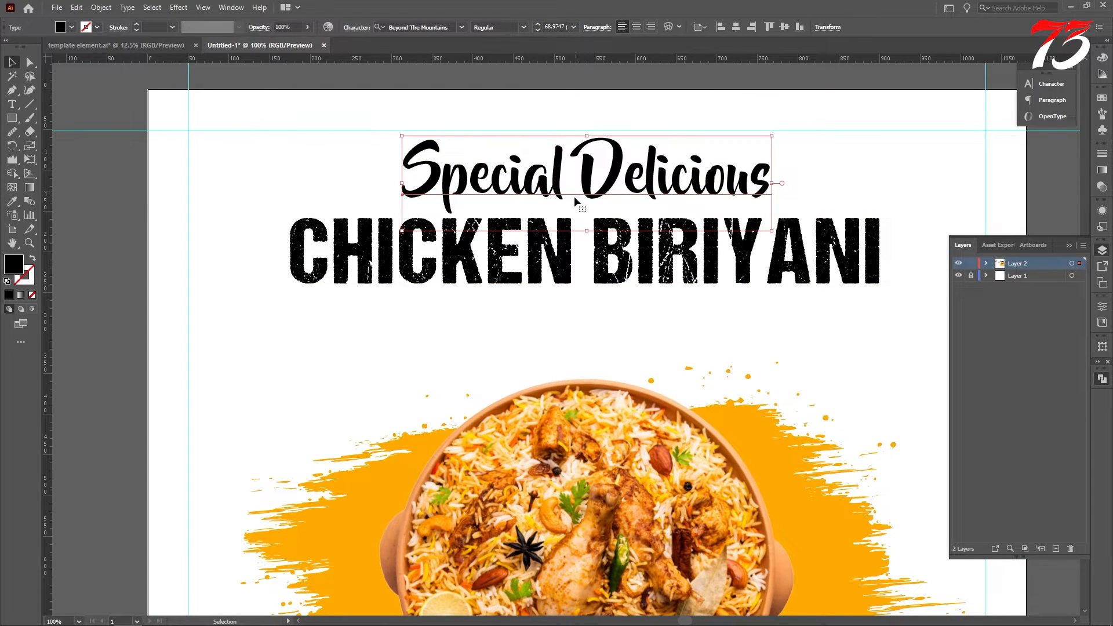
Step: Colour "CHICKEN BIRIYANI" dark red by sampling the red swatch square beside the artboard
left_click(562, 262)
left_click(11, 201)
scroll(288, 205, "down", 3)
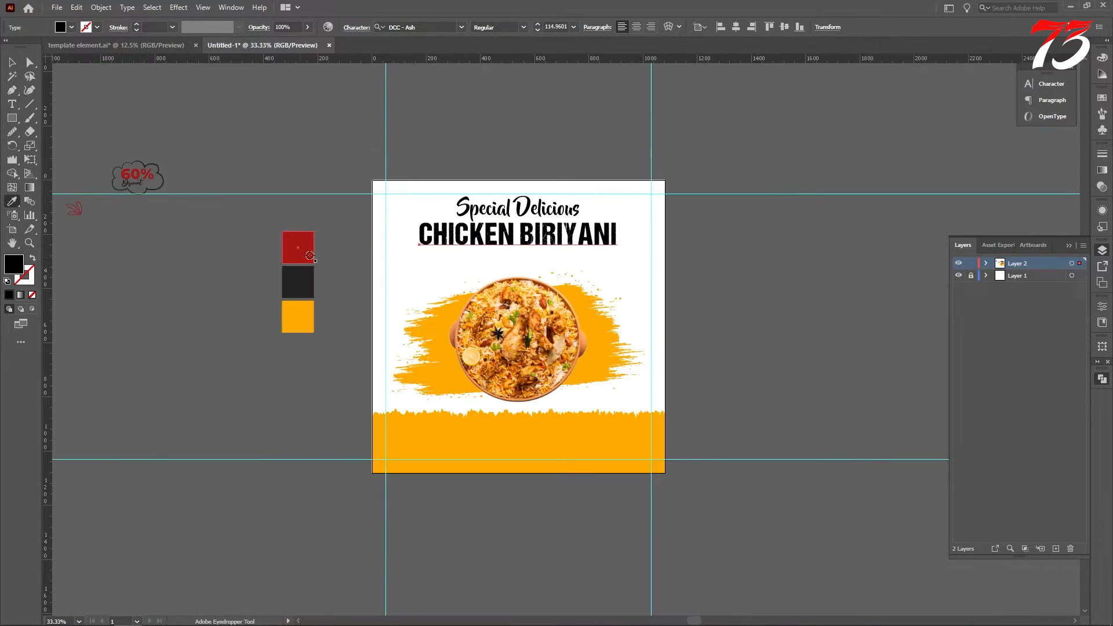
left_click(308, 260)
left_click(12, 61)
scroll(297, 147, "down", 4)
left_click(213, 242)
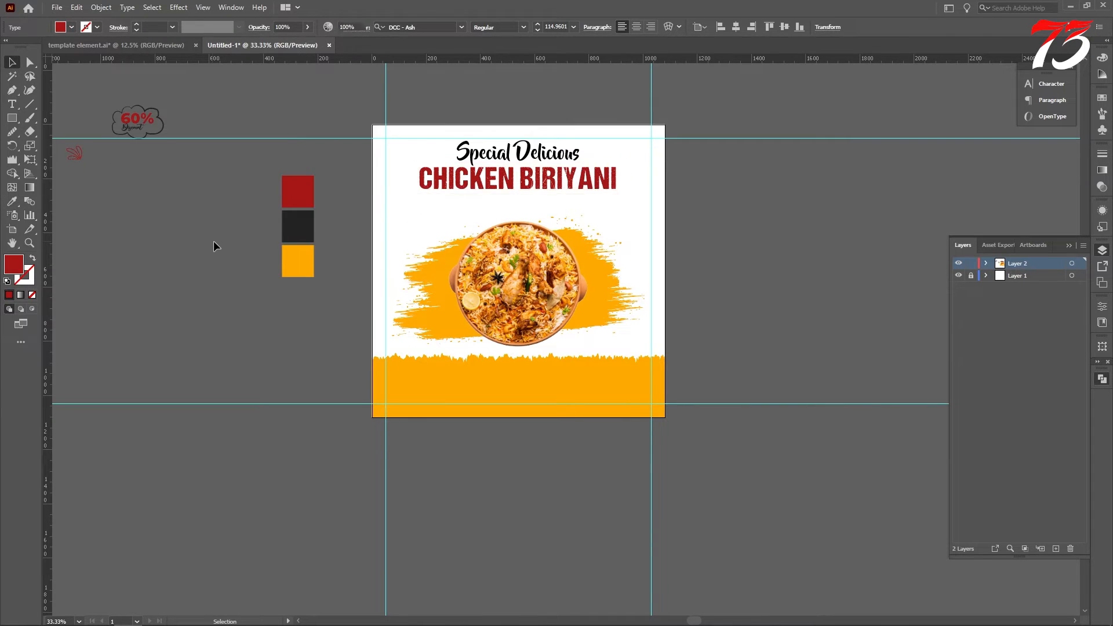
Step: Duplicate the red "CHICKEN BIRIYANI" heading below itself and shrink the copy to about 45 pt
scroll(495, 161, "up", 3)
scroll(496, 140, "down", 3)
left_click_drag(509, 174, 509, 263)
left_click_drag(865, 261, 498, 260)
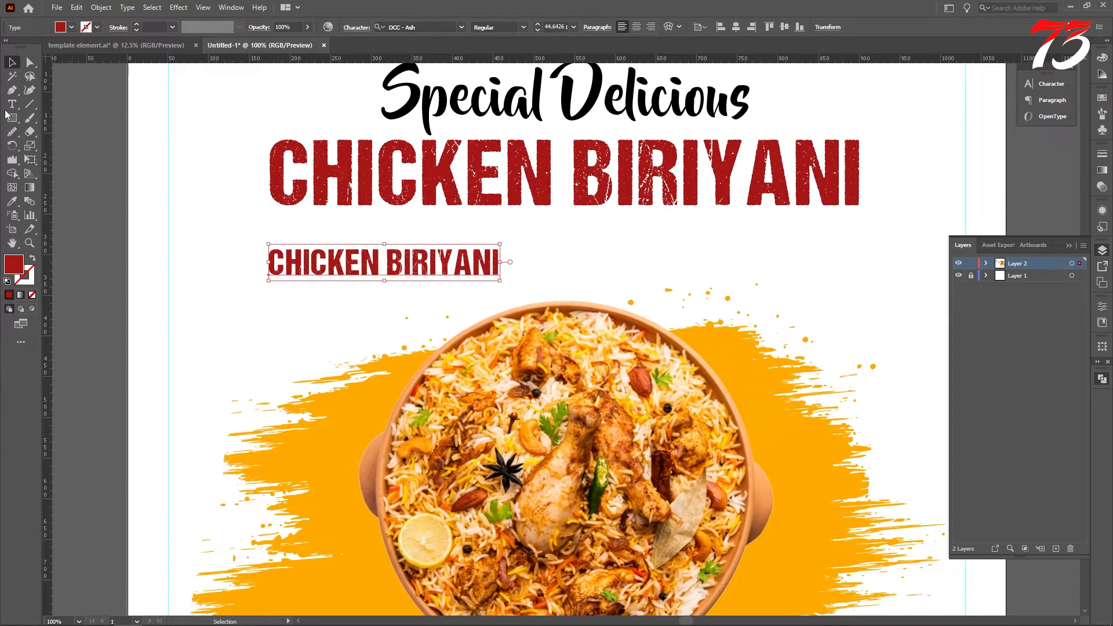
Step: Set the font of the smaller "CHICKEN BIRIYANI" copy to Allura Regular
left_click(18, 108)
left_click(419, 26)
type("A")
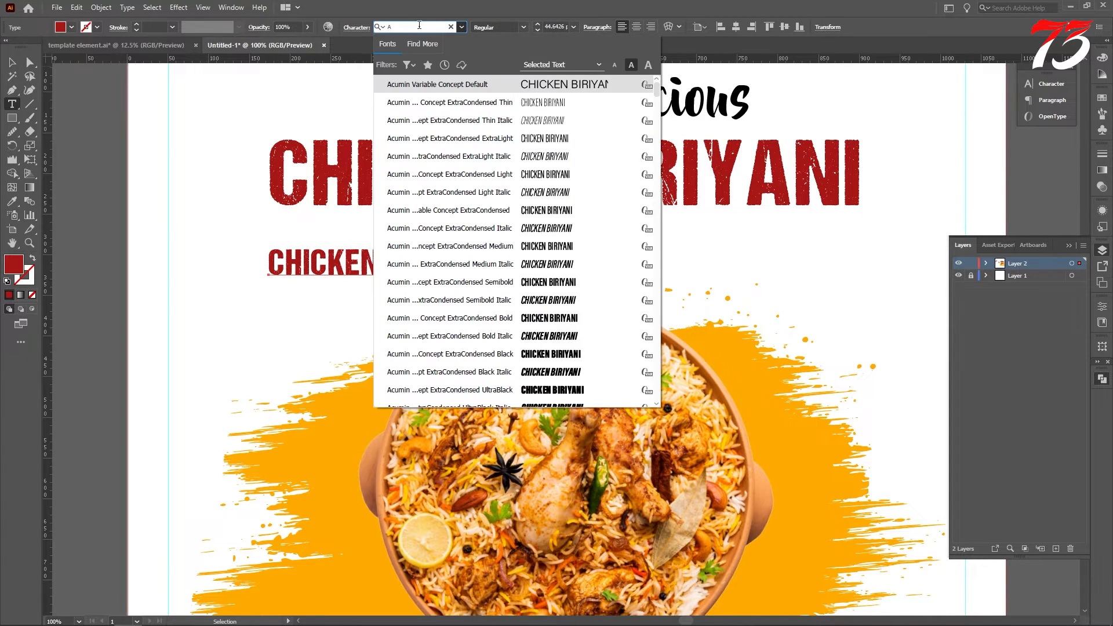
type("LU")
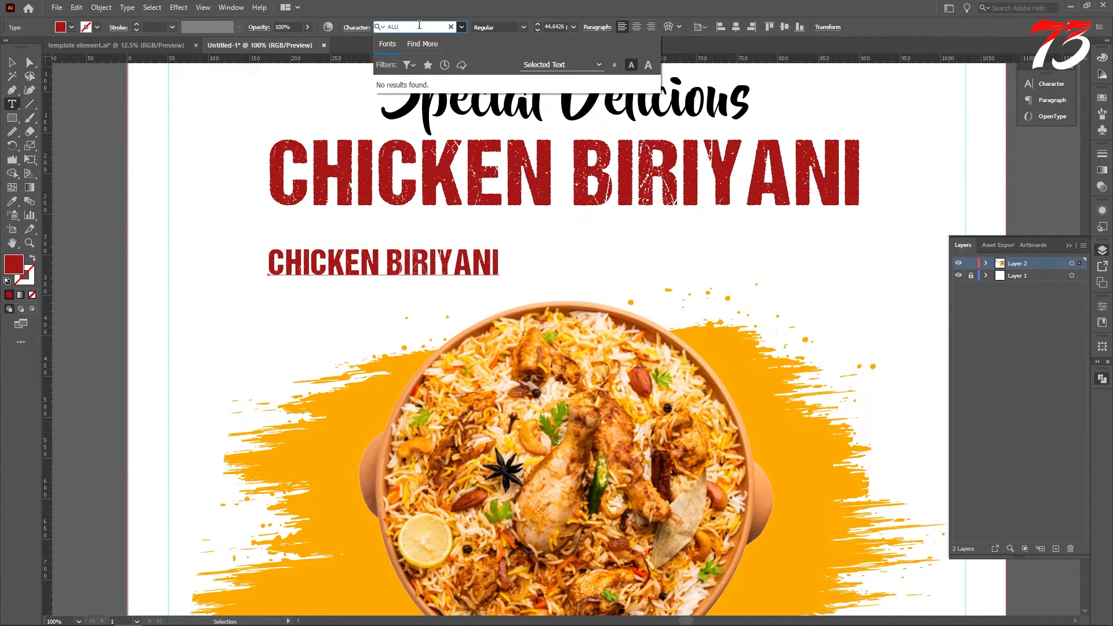
key("BackSpace")
key("BackSpace")
key("BackSpace")
type("all")
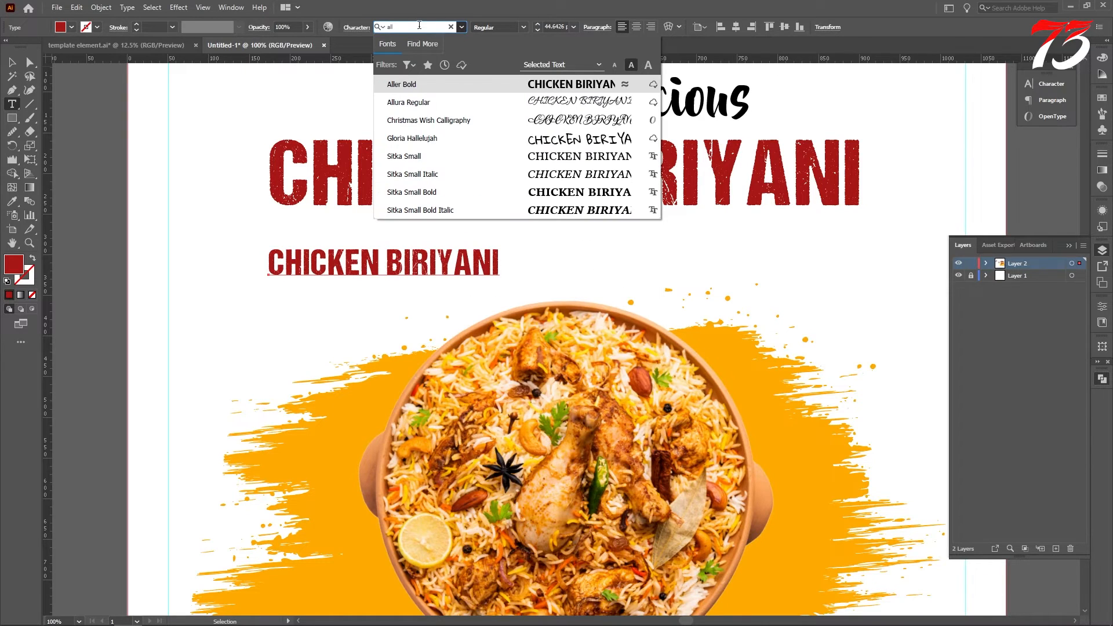
left_click(409, 102)
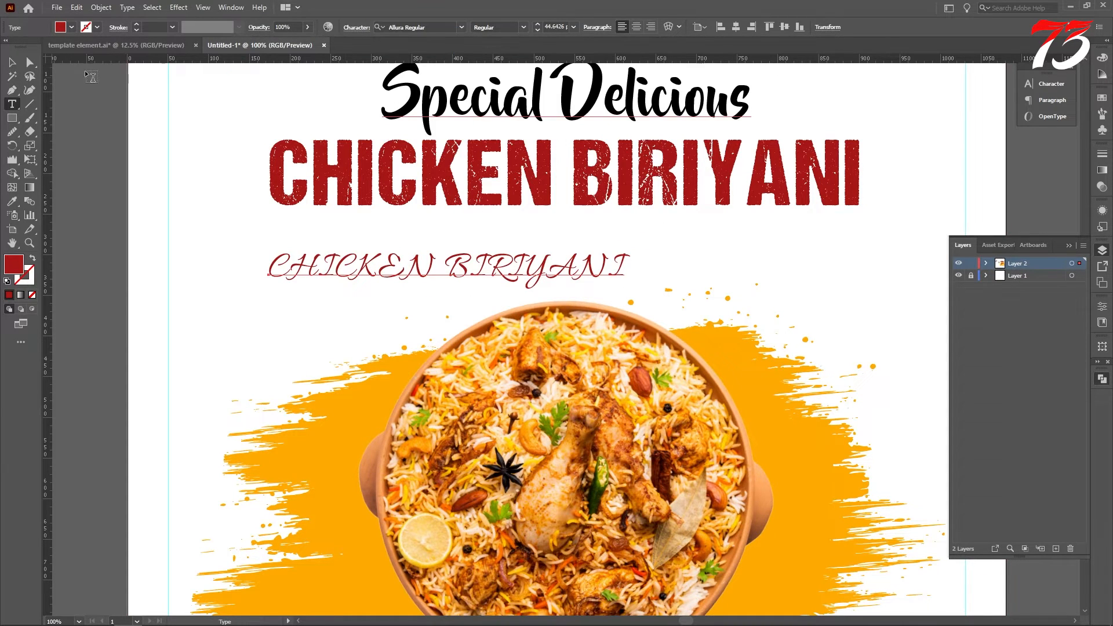
Step: Change the smaller copy to sentence case and replace its wording with "This weekend only"
left_click(126, 10)
mouse_move(162, 189)
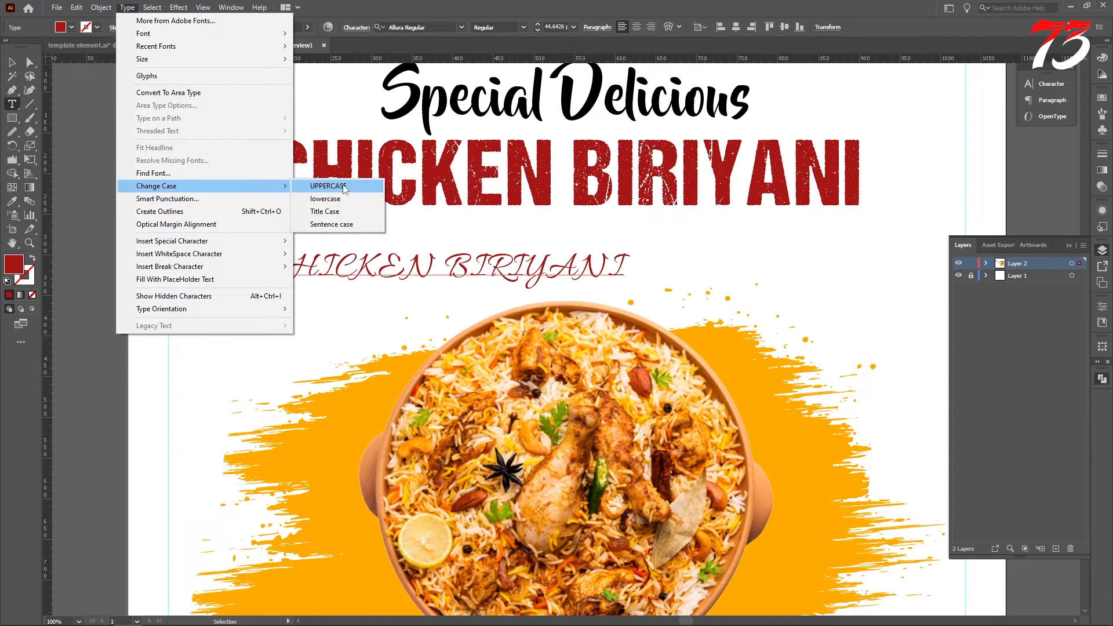
left_click(335, 224)
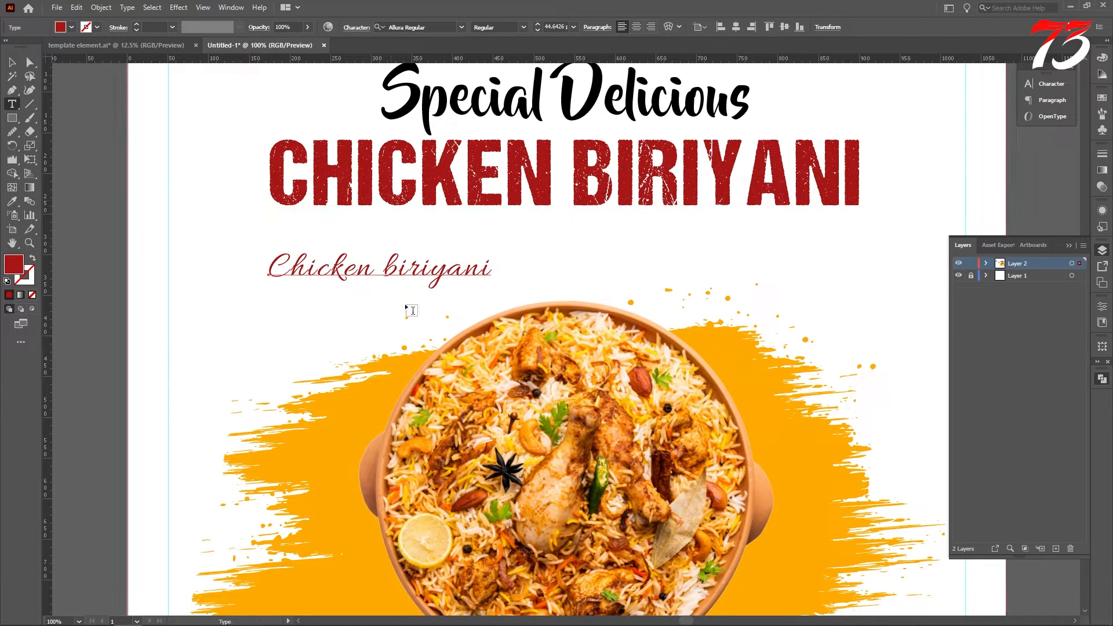
left_click_drag(492, 269, 268, 269)
type("This weekend only")
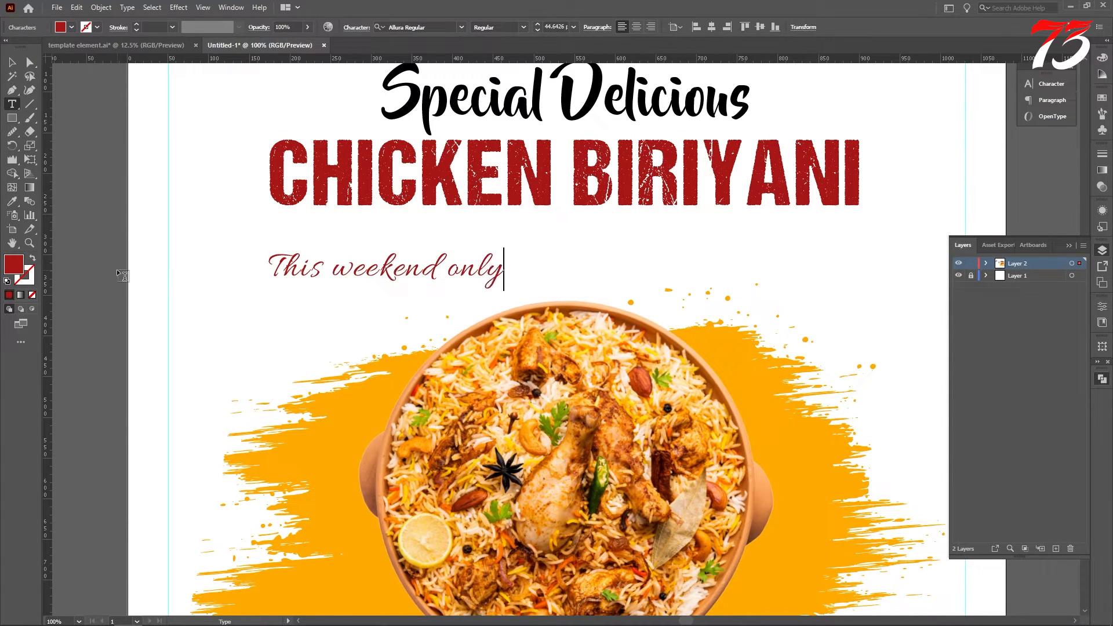
Step: Move "This weekend only" to the centre just below the main heading and enlarge it to about 63 pt
left_click(11, 61)
scroll(428, 297, "up", 1)
left_click_drag(389, 302, 570, 272)
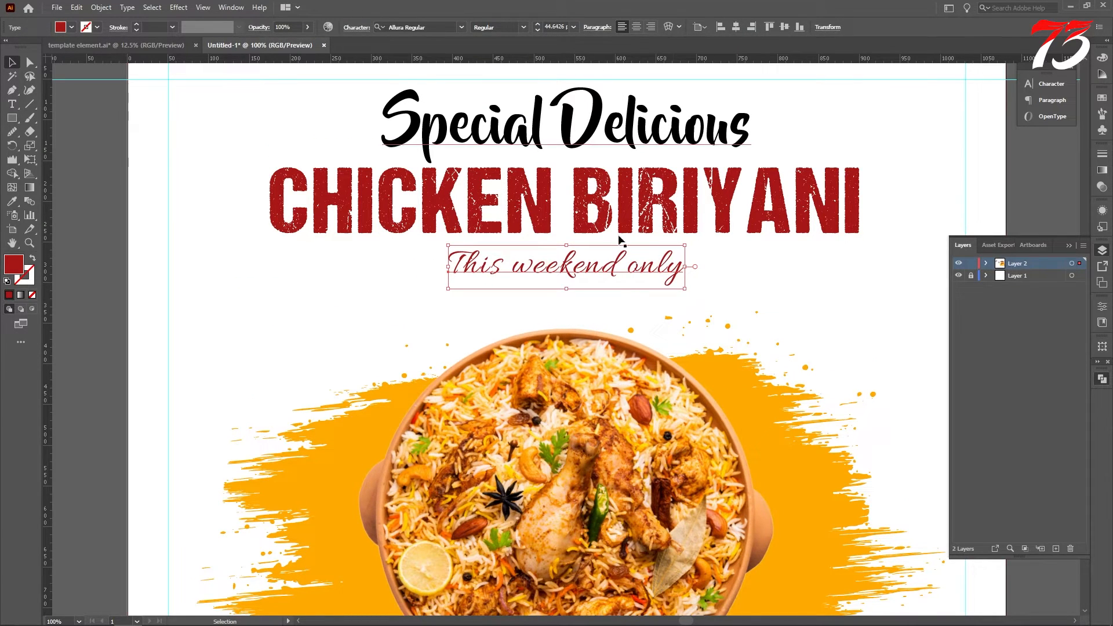
left_click_drag(568, 290, 571, 262)
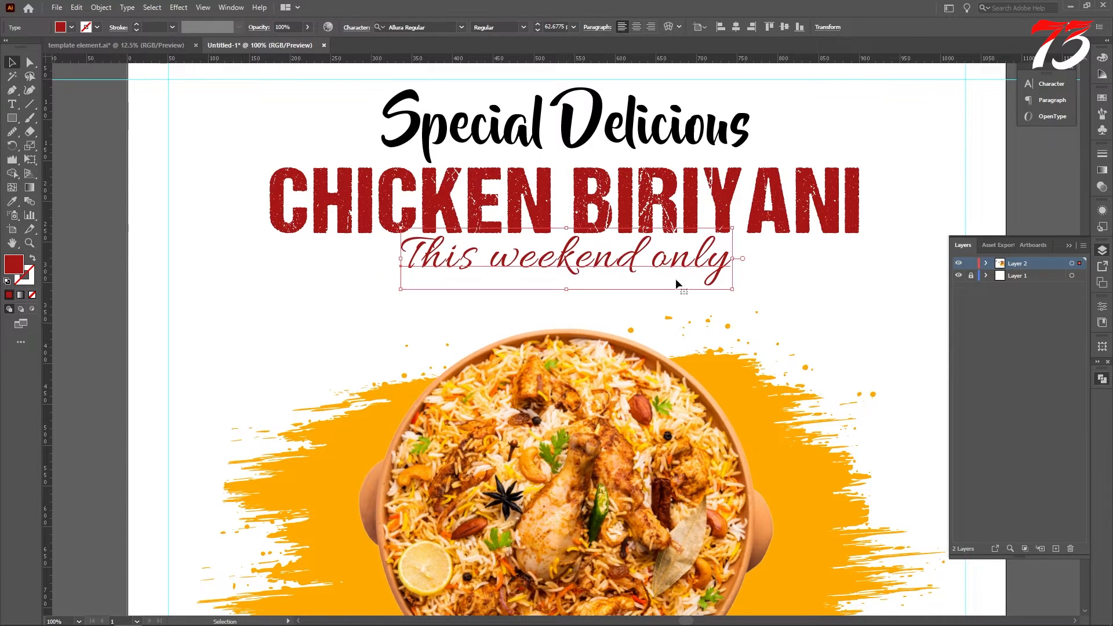
Step: Recolour the "This weekend only" text with the dark grey of the swatch beside the artboard
left_click(11, 202)
key("ctrl+minus")
key("ctrl+minus")
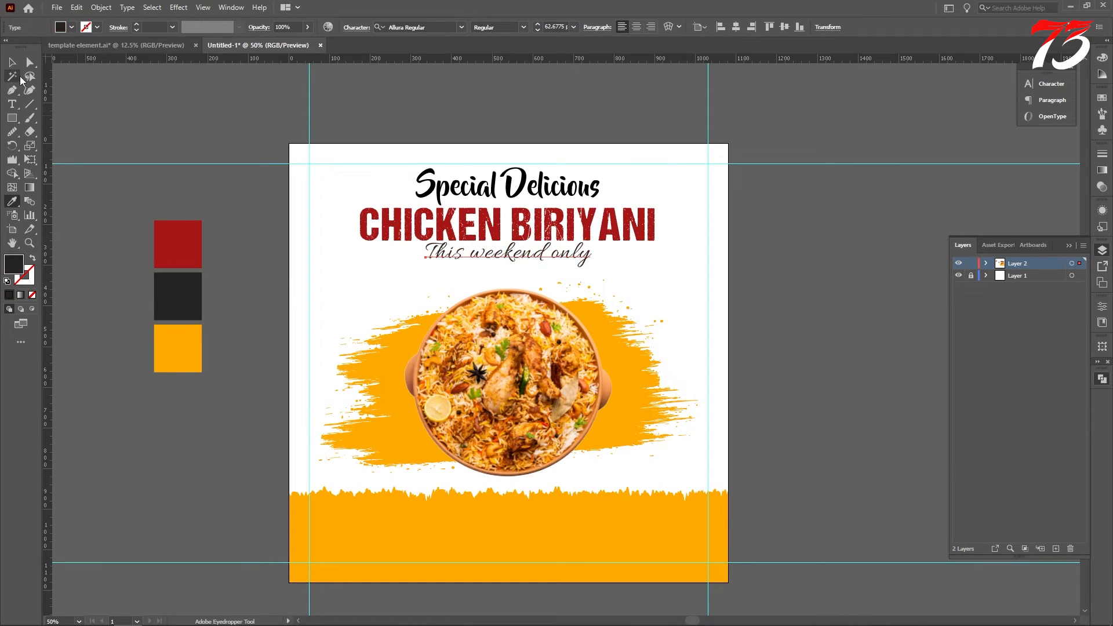
key("v")
left_click(243, 252)
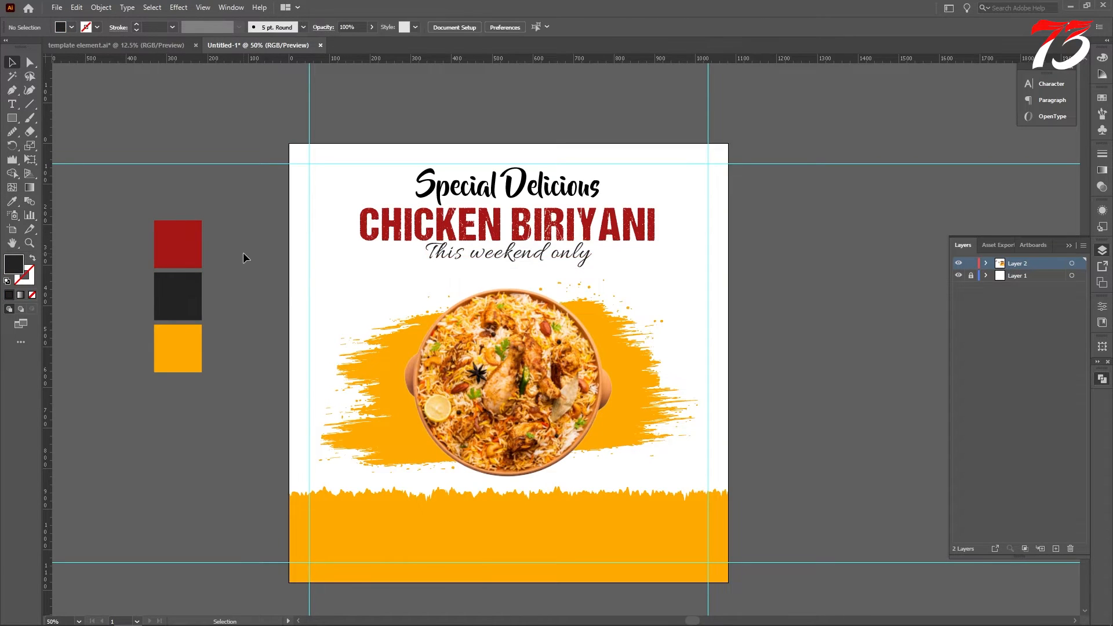
Step: Place the red leaf ornament just before the "Special Delicious" text and bring it to the front
key("ctrl+minus")
left_click_drag(181, 218, 518, 198)
scroll(455, 220, "up", 5)
right_click(455, 220)
mouse_move(522, 360)
left_click(606, 361)
scroll(468, 224, "up", 3)
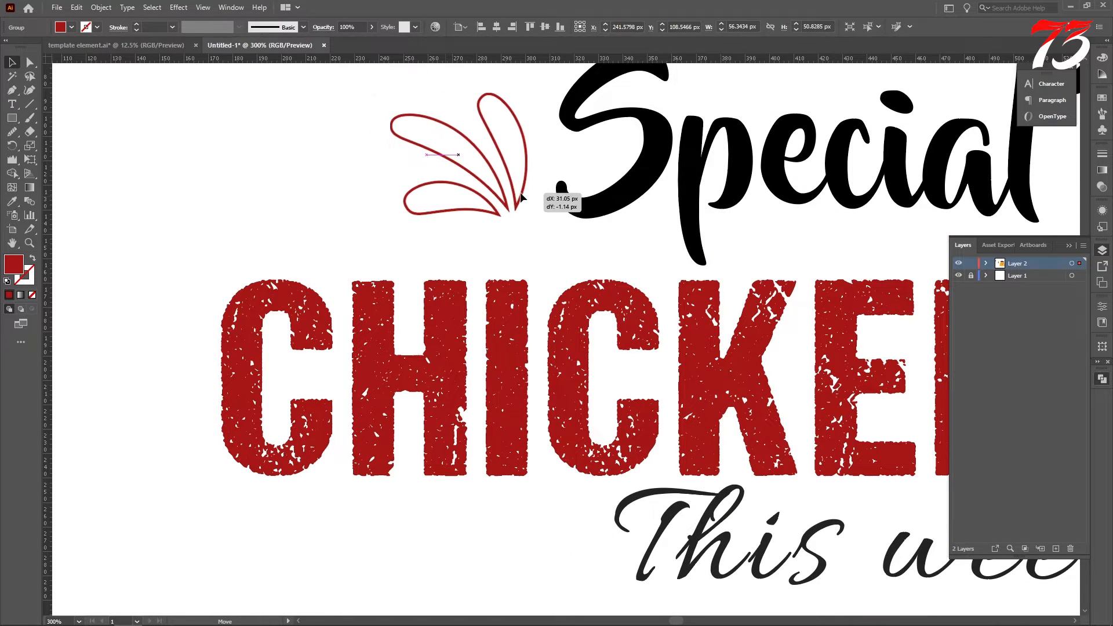
scroll(395, 221, "down", 3)
Step: Make a horizontally mirrored copy of the red leaf ornament and place it just after "Special Delicious"
right_click(428, 211)
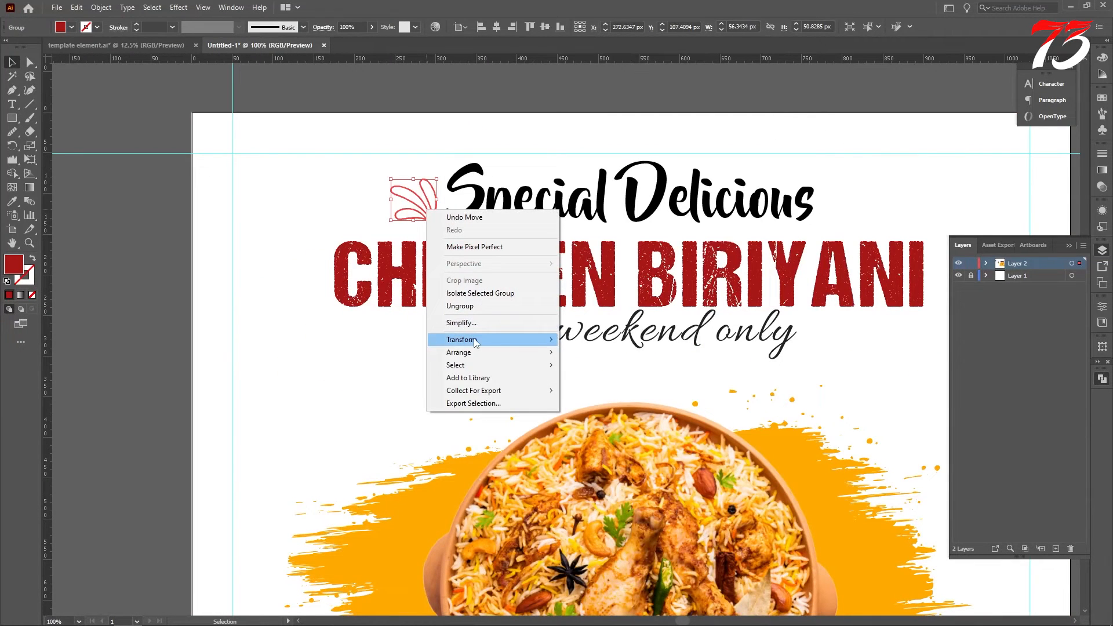
mouse_move(464, 340)
left_click(580, 377)
left_click(496, 392)
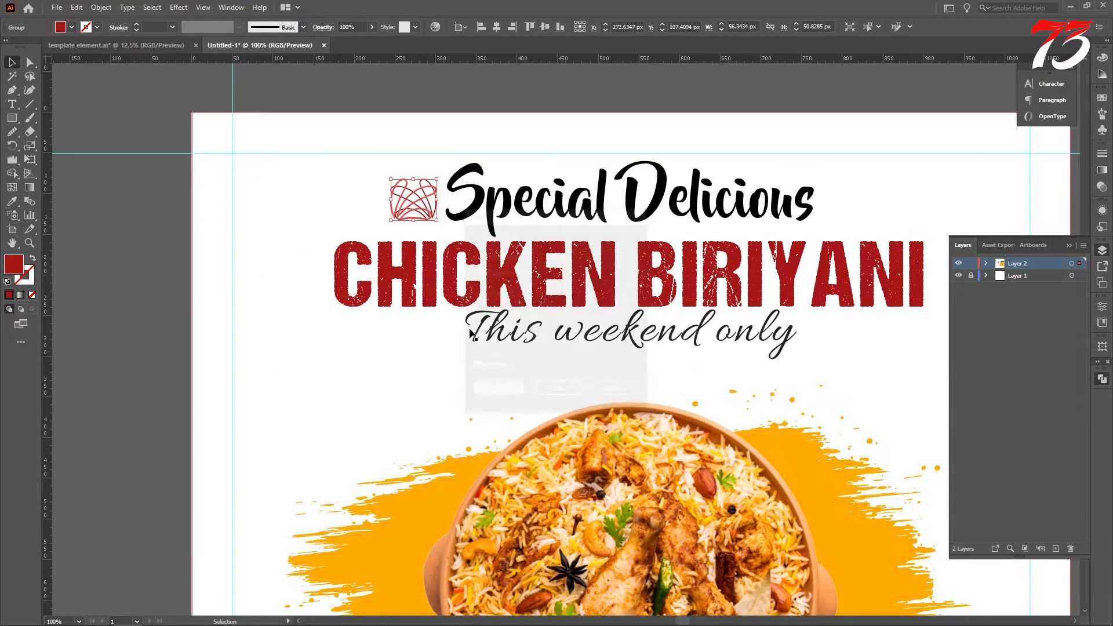
left_click_drag(411, 209, 860, 221)
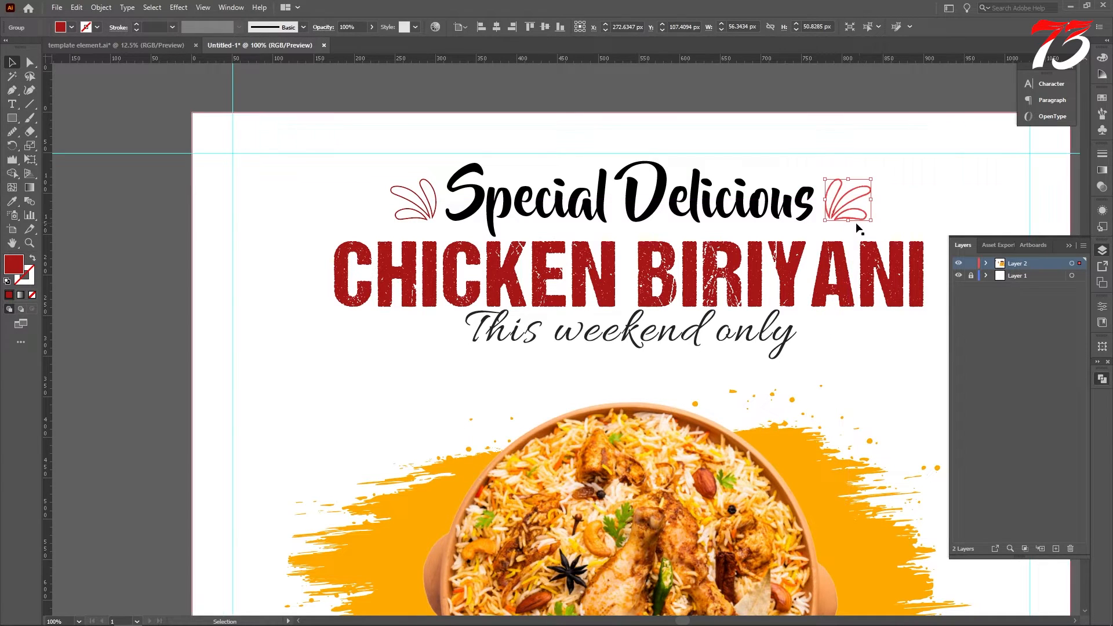
left_click(414, 200, "shift")
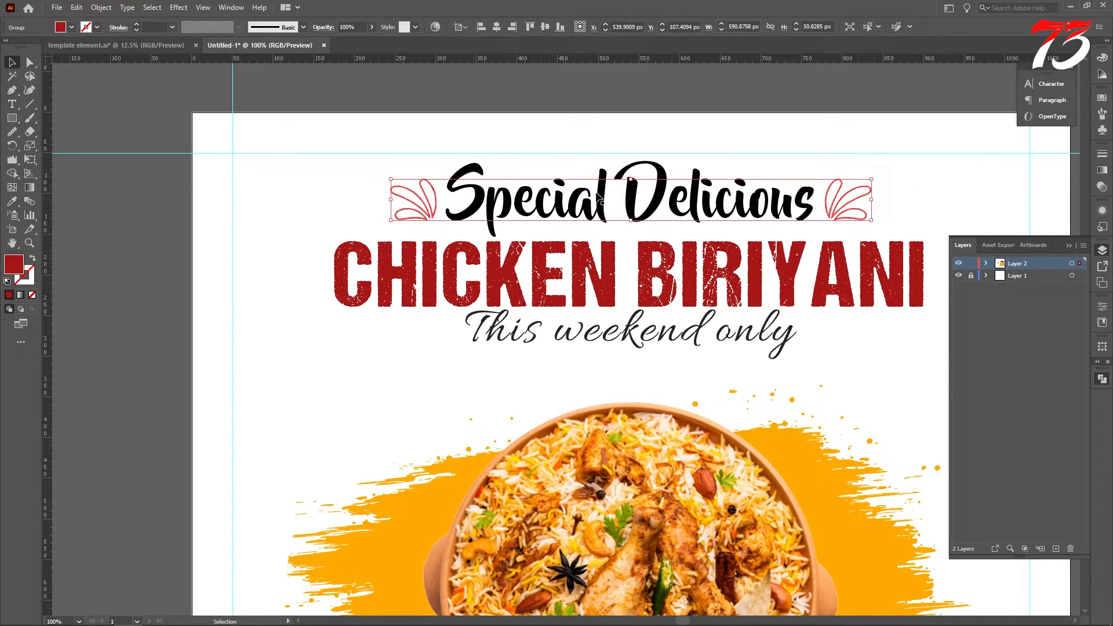
left_click(629, 172)
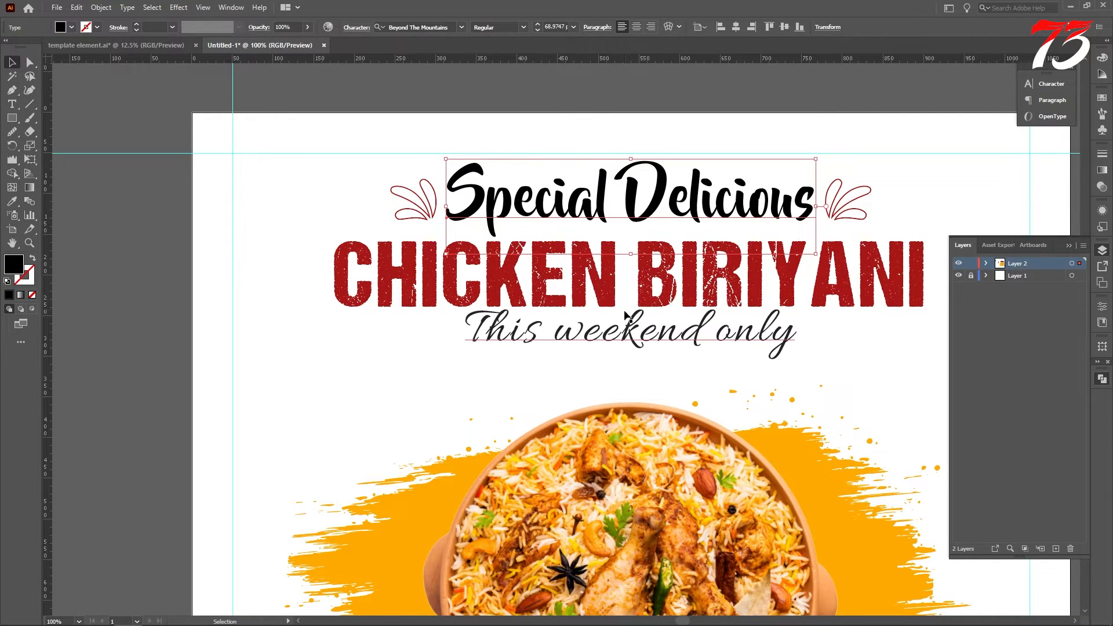
scroll(580, 301, "down", 2)
scroll(534, 292, "down", 2)
left_click(325, 283)
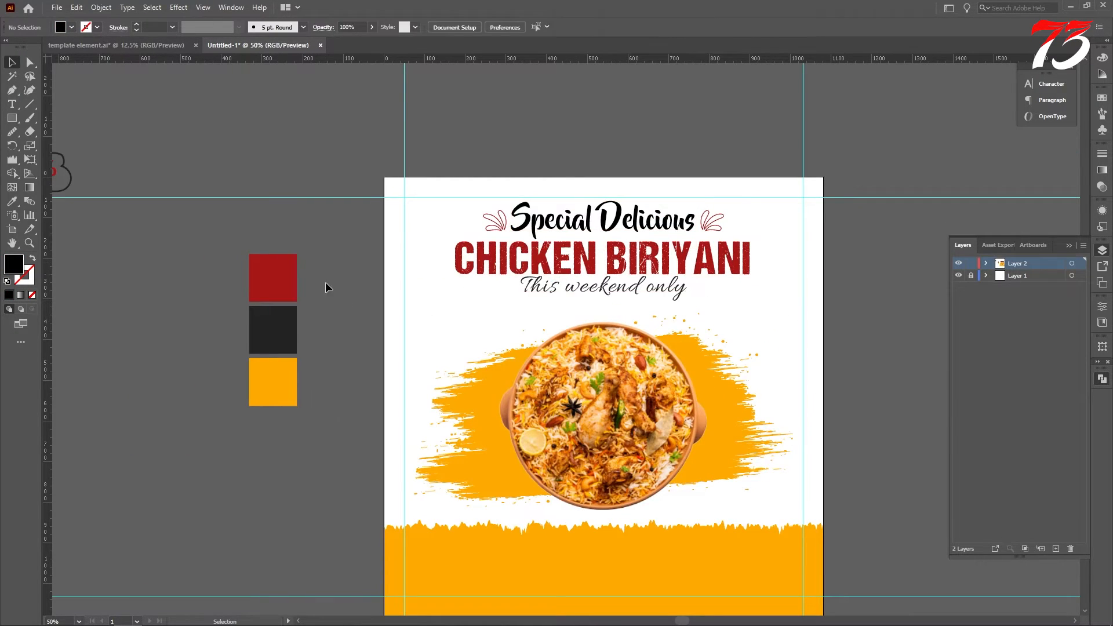
Step: Group the three heading text lines together with both leaf ornaments
left_click(633, 293)
left_click(568, 260, "shift")
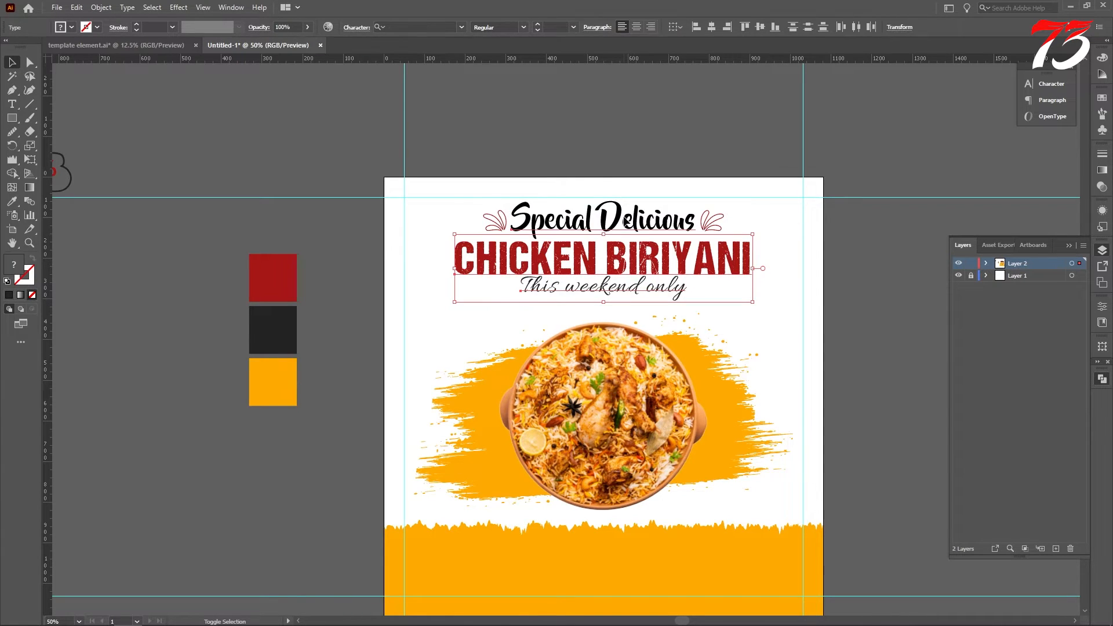
left_click(500, 231, "shift")
key("ctrl+g")
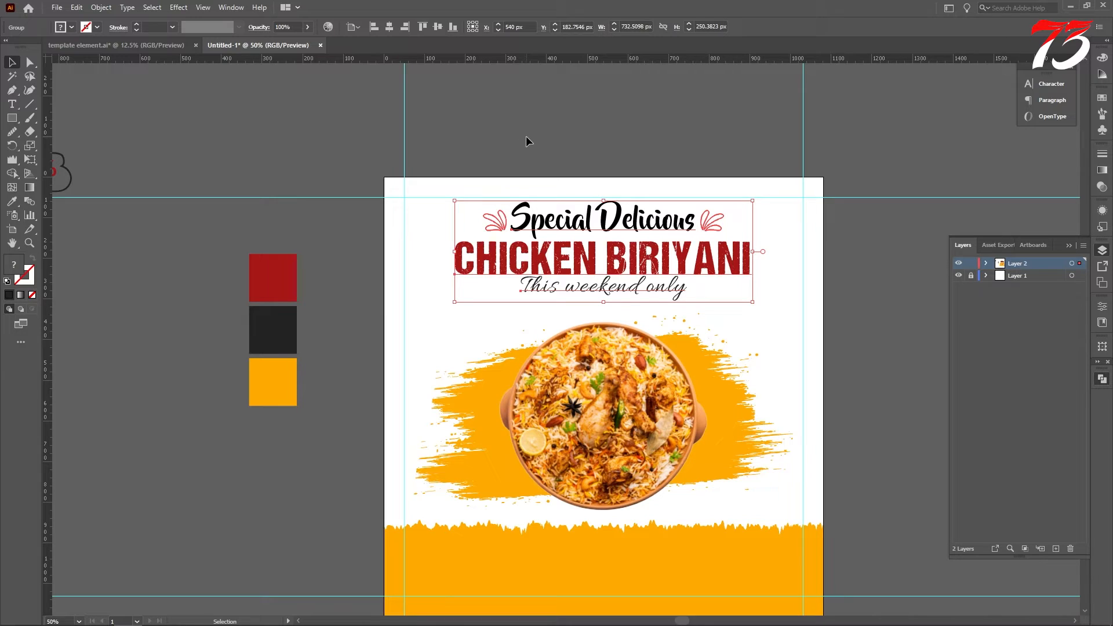
Step: Nudge the heading group slightly down, away from the upper margin guide
key("Down")
key("Down")
key("Down")
key("Down")
key("Down")
key("Down")
key("Down")
key("Down")
key("Down")
key("Down")
key("Down")
key("Down")
key("Down")
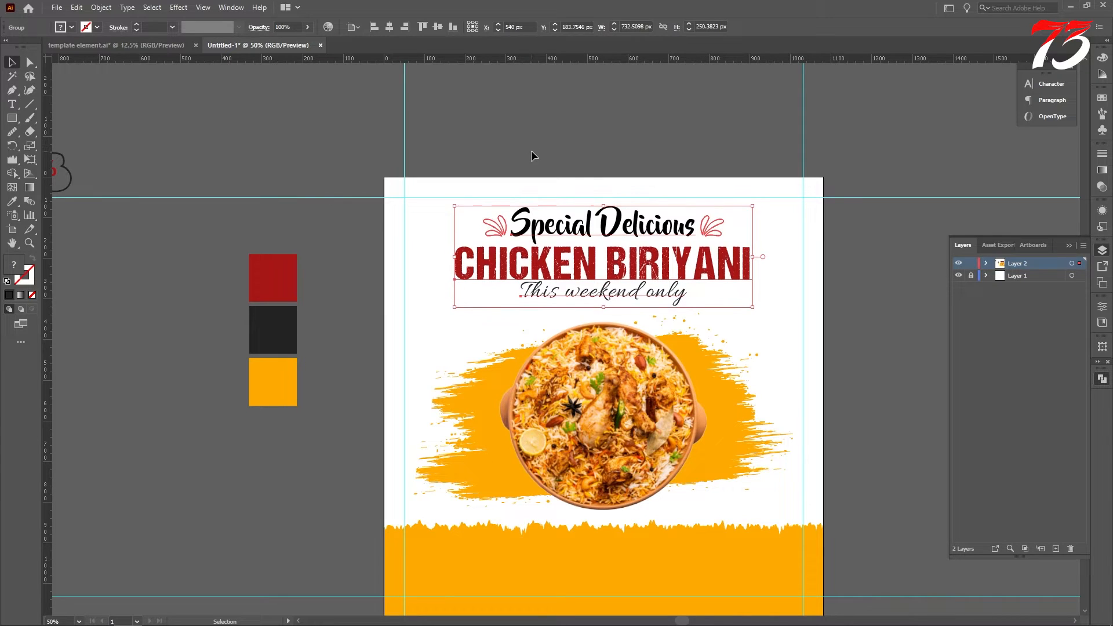
left_click(530, 164)
Step: Place the "60% Discount" cloud badge on the post's left side below the heading and bring it to the front
scroll(537, 167, "down", 2)
scroll(537, 166, "up", 1)
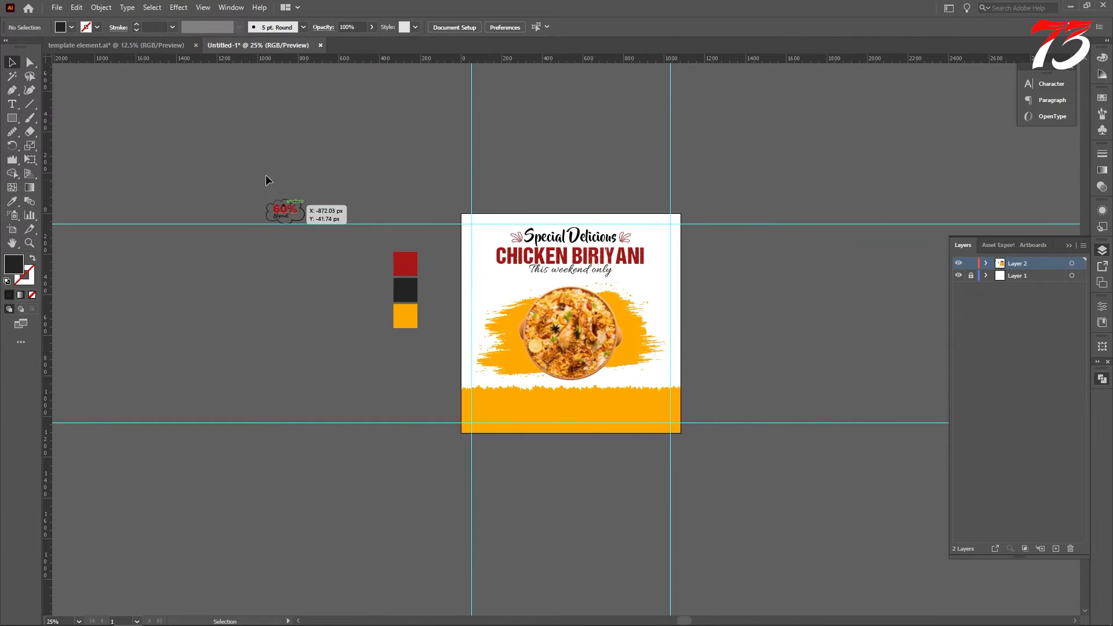
left_click(294, 216)
left_click_drag(428, 236, 491, 284)
scroll(491, 284, "up", 3)
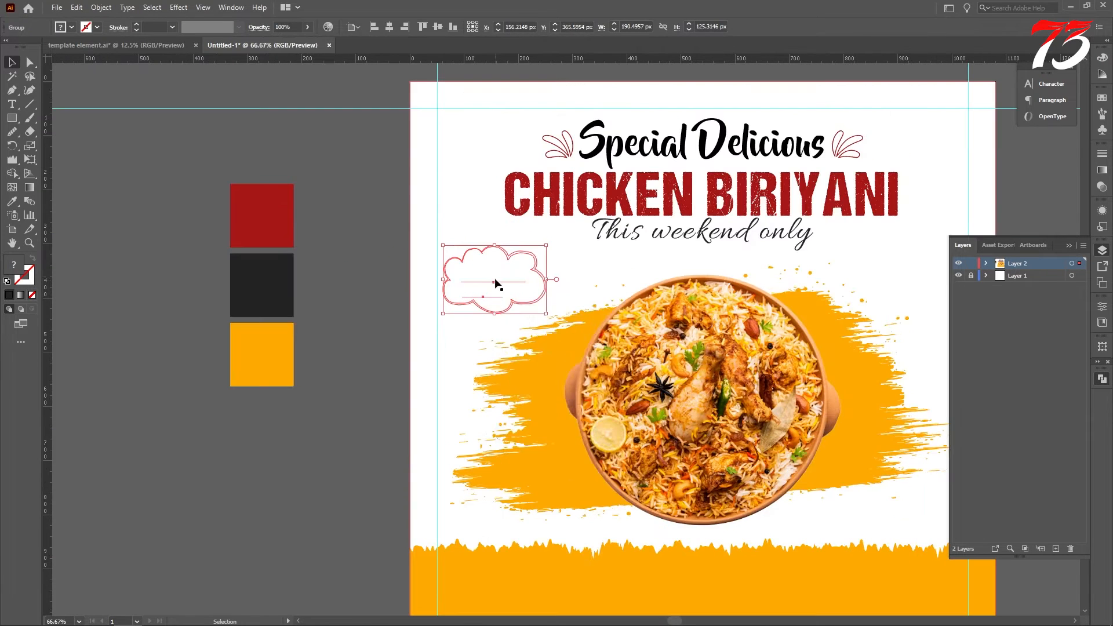
right_click(494, 278)
mouse_move(600, 425)
left_click(667, 418)
scroll(500, 284, "up", 3)
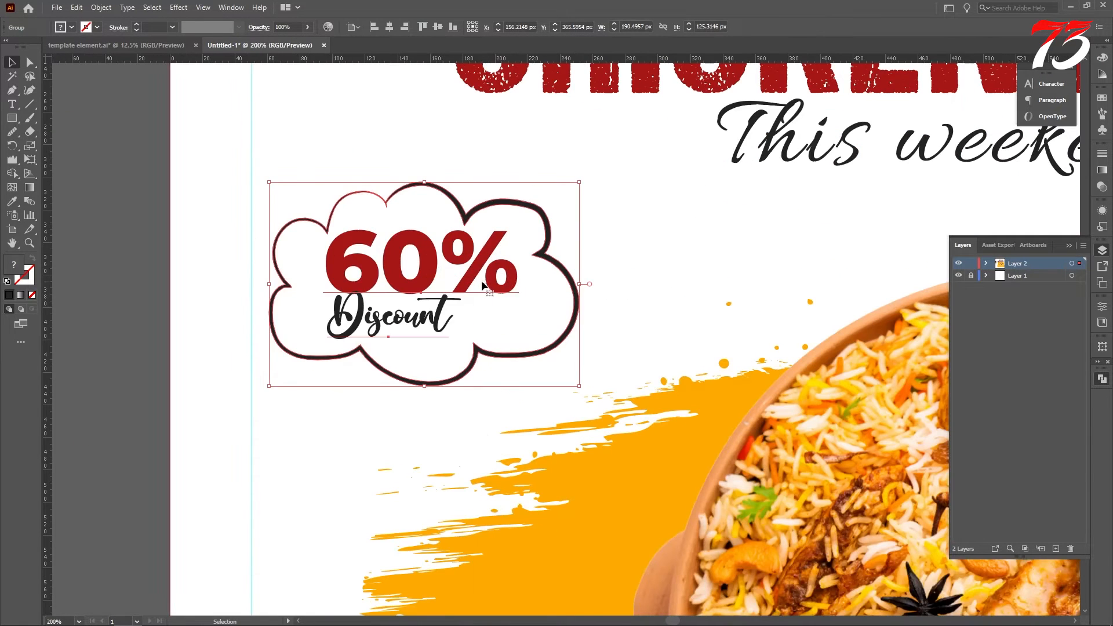
mouse_move(432, 271)
left_mouse_down()
mouse_move(475, 260)
mouse_move(443, 285)
left_mouse_up()
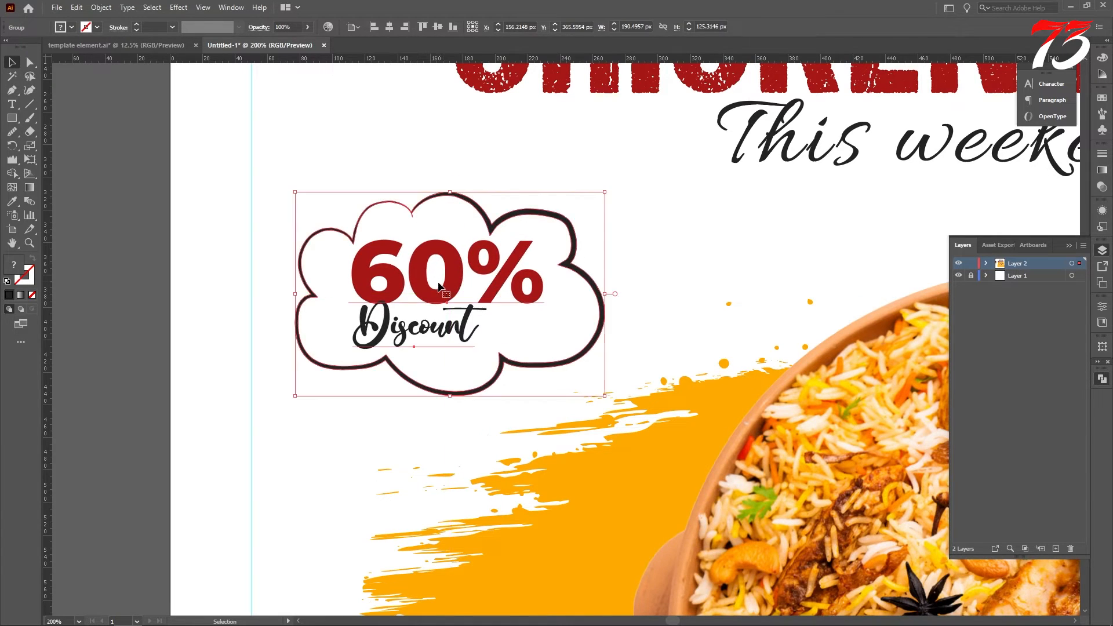
scroll(435, 285, "down", 4)
scroll(284, 378, "down", 1)
left_click(284, 378)
scroll(298, 377, "down", 1)
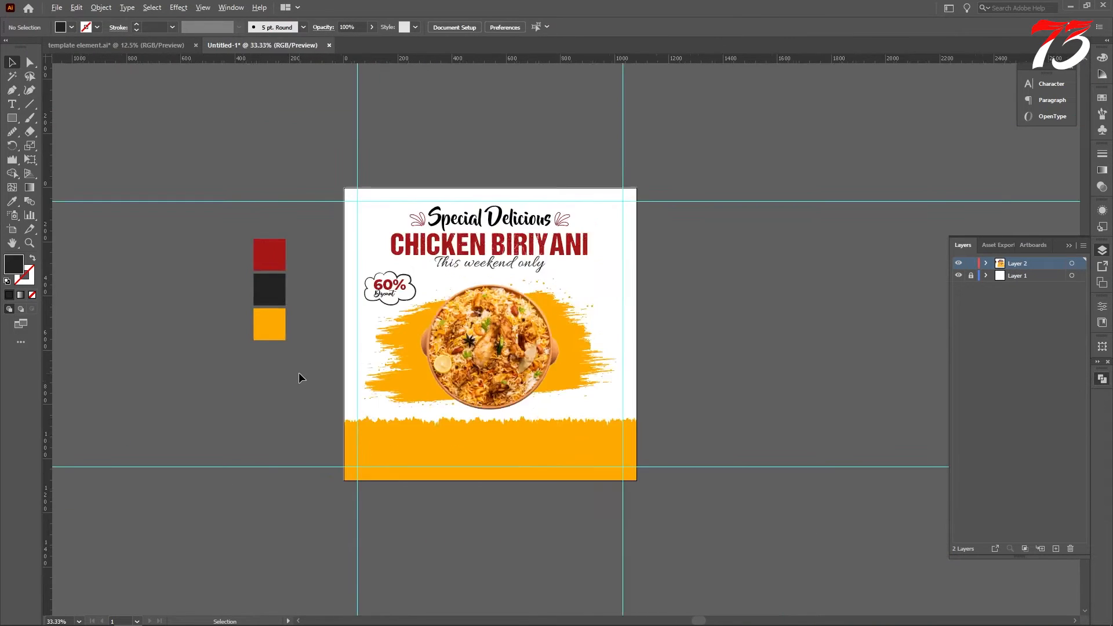
Step: Bring the crumpled paper texture from the template element.ai document into the biriyani post document
scroll(301, 205, "down", 1)
left_click(143, 45)
scroll(447, 238, "up", 1)
left_click_drag(447, 238, 684, 348)
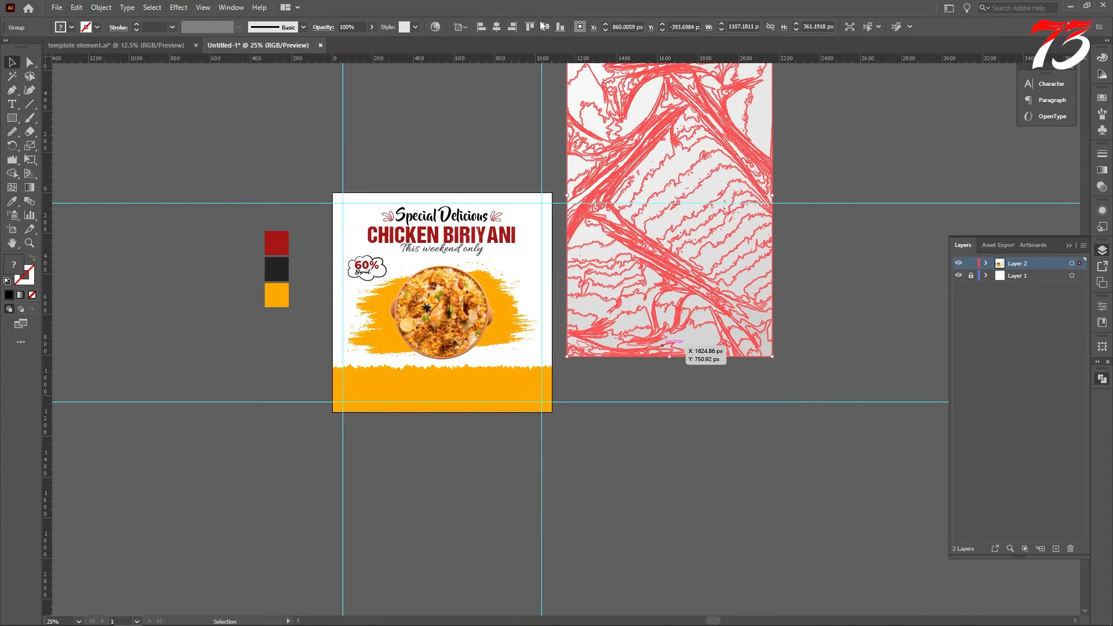
Step: Resize the paper texture to 1080 px wide and 1080 px high
left_click(743, 26)
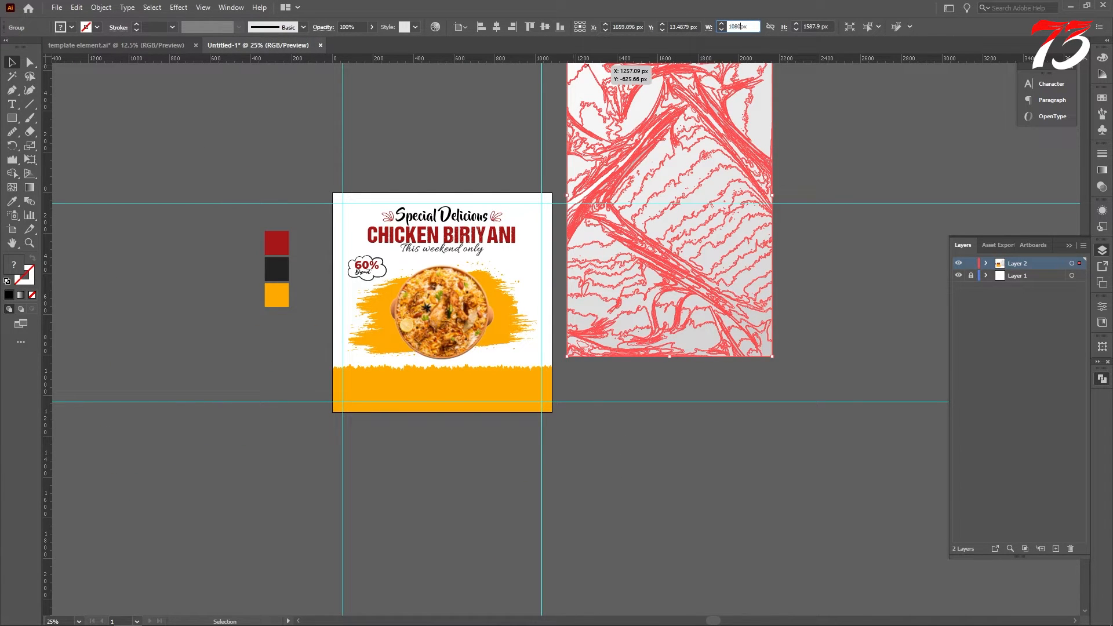
left_click(823, 27)
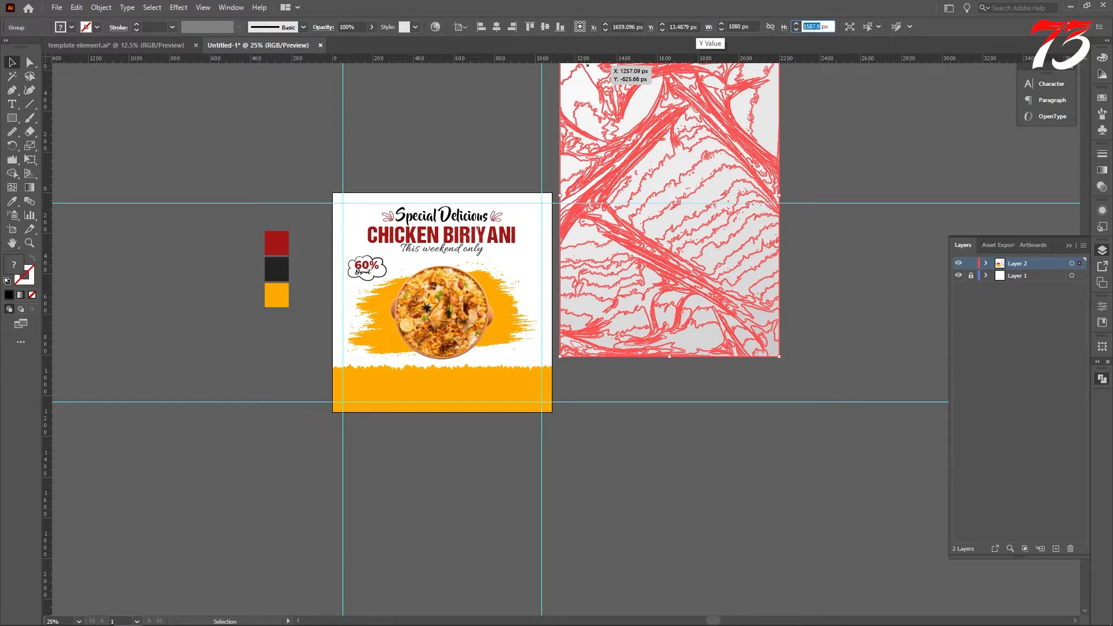
type("1080")
key("Return")
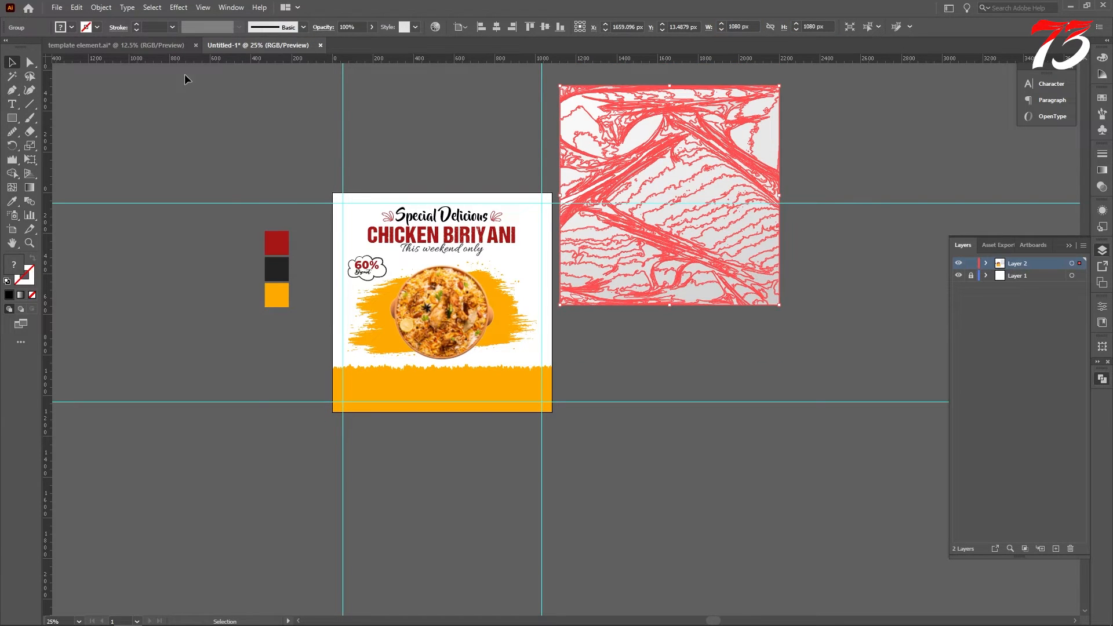
Step: Align the paper texture to the artboard and send it to the back behind all other artwork
left_click(497, 26)
left_click(544, 27)
scroll(470, 216, "down", 1)
right_click(470, 216)
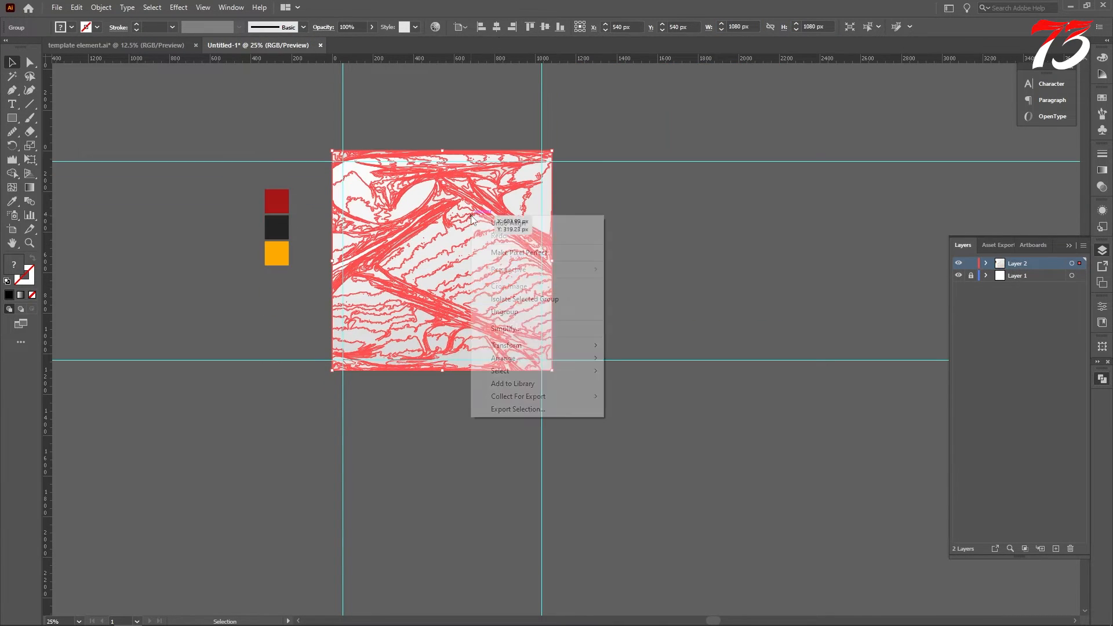
mouse_move(511, 366)
left_click(658, 396)
left_click(593, 266)
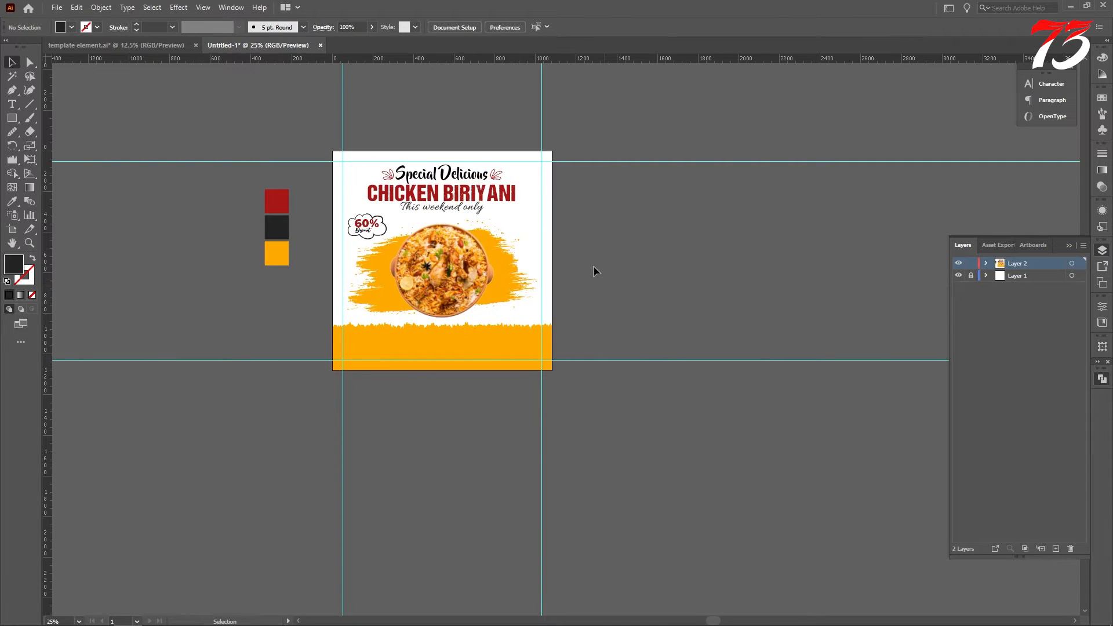
Step: Set the blending mode of the white background square to Multiply
scroll(540, 222, "up", 1)
left_click(539, 218)
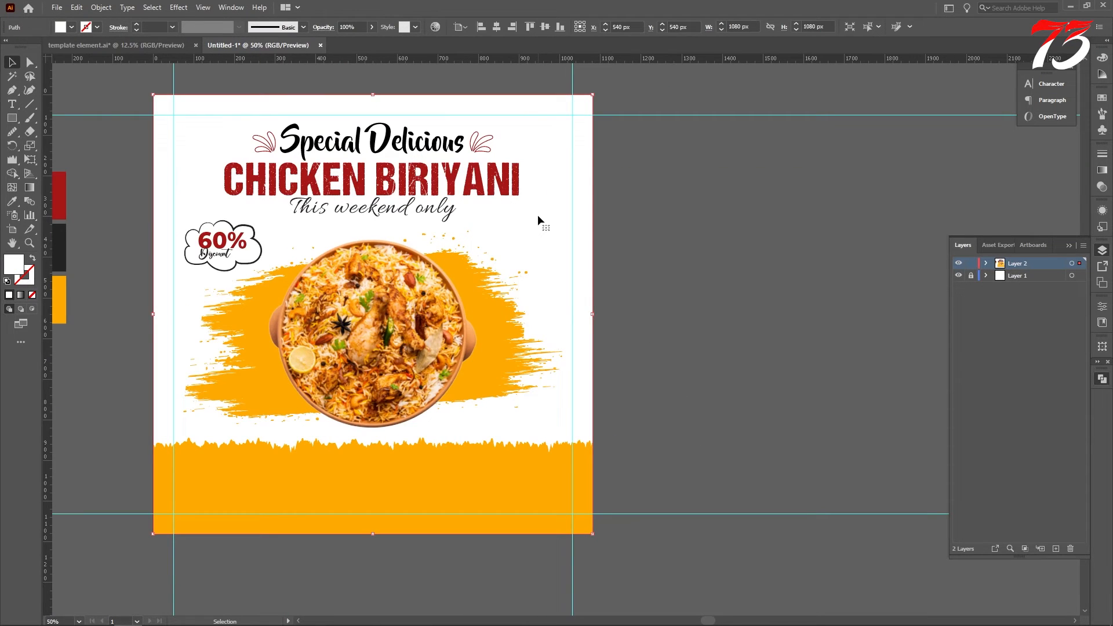
left_click(1102, 186)
left_click(986, 167)
left_click(980, 199)
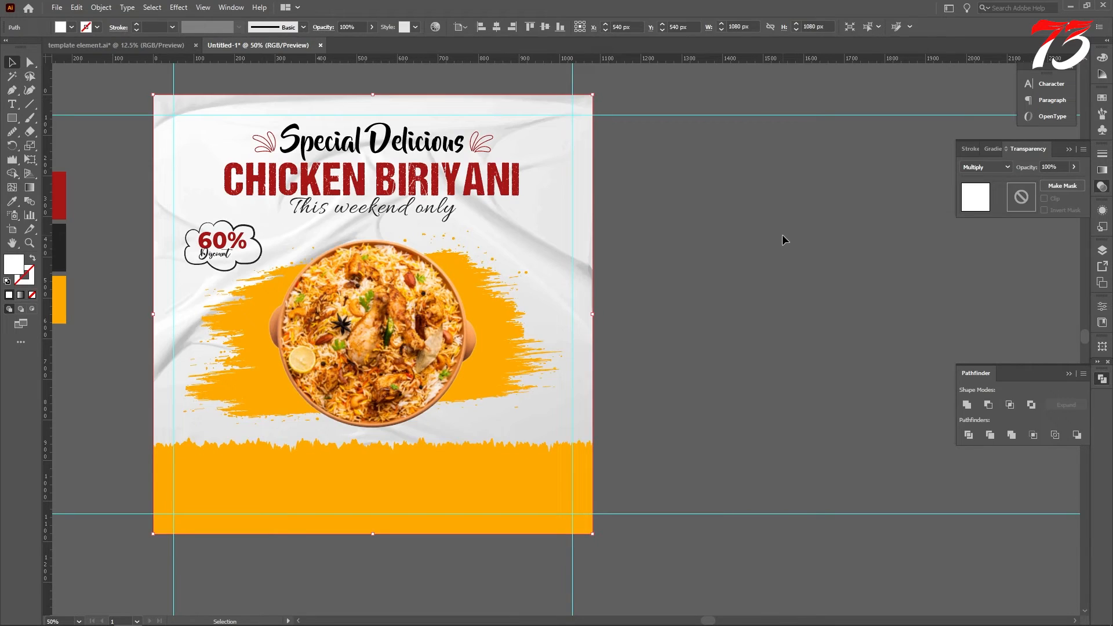
Step: Rotate the crumpled paper texture by 270° in place behind the artwork
scroll(609, 288, "up", 1)
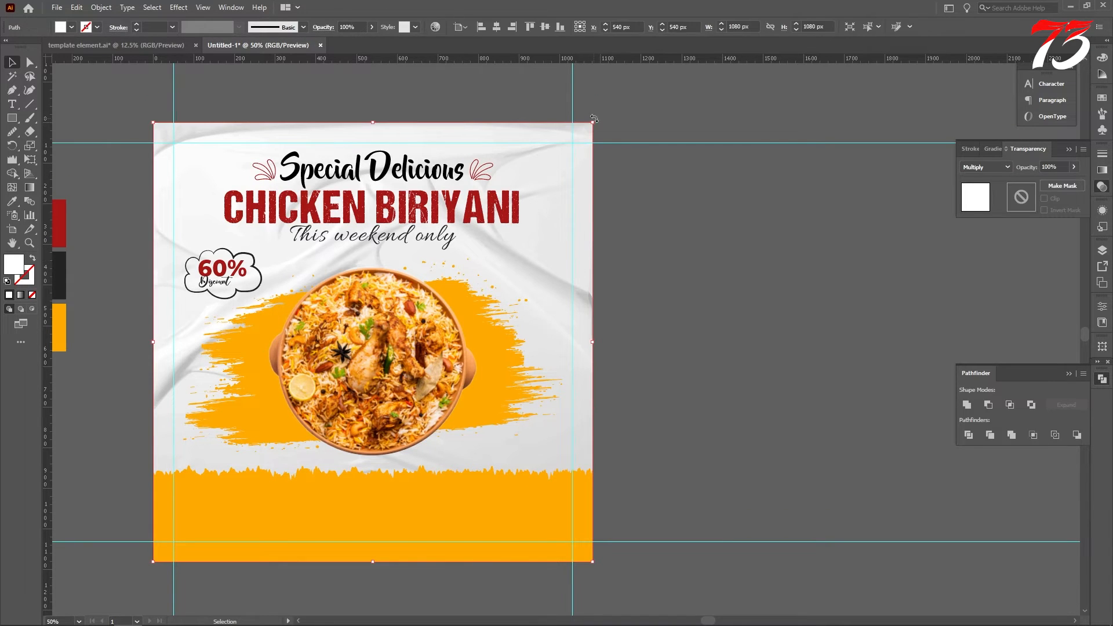
left_click_drag(593, 119, 598, 473)
left_click(644, 202)
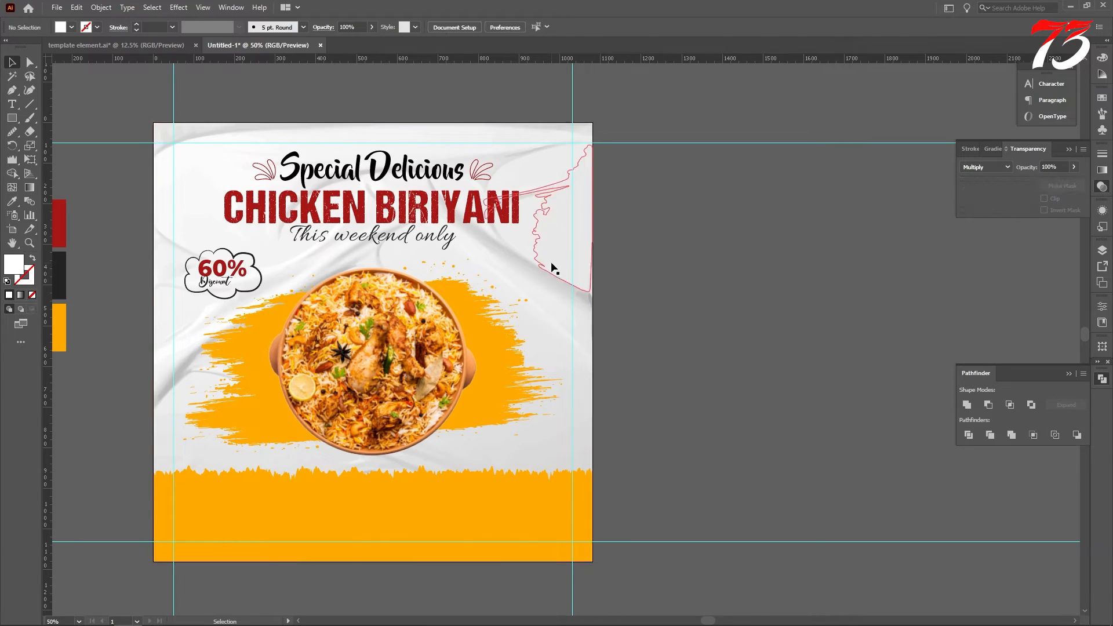
left_click(551, 264)
left_click_drag(599, 114, 654, 496)
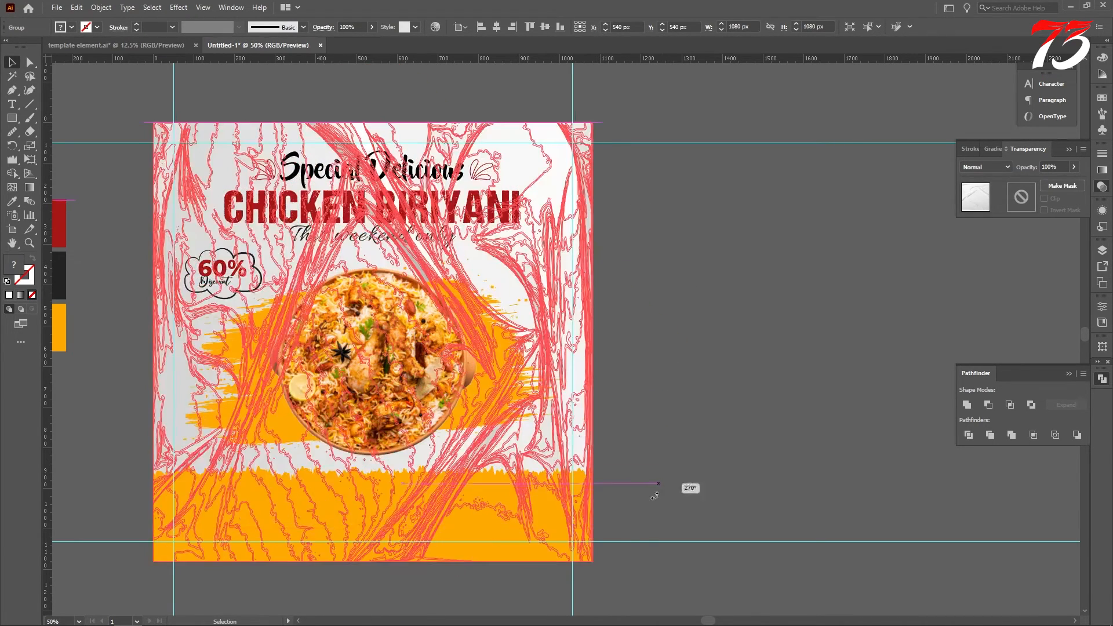
left_click(718, 367)
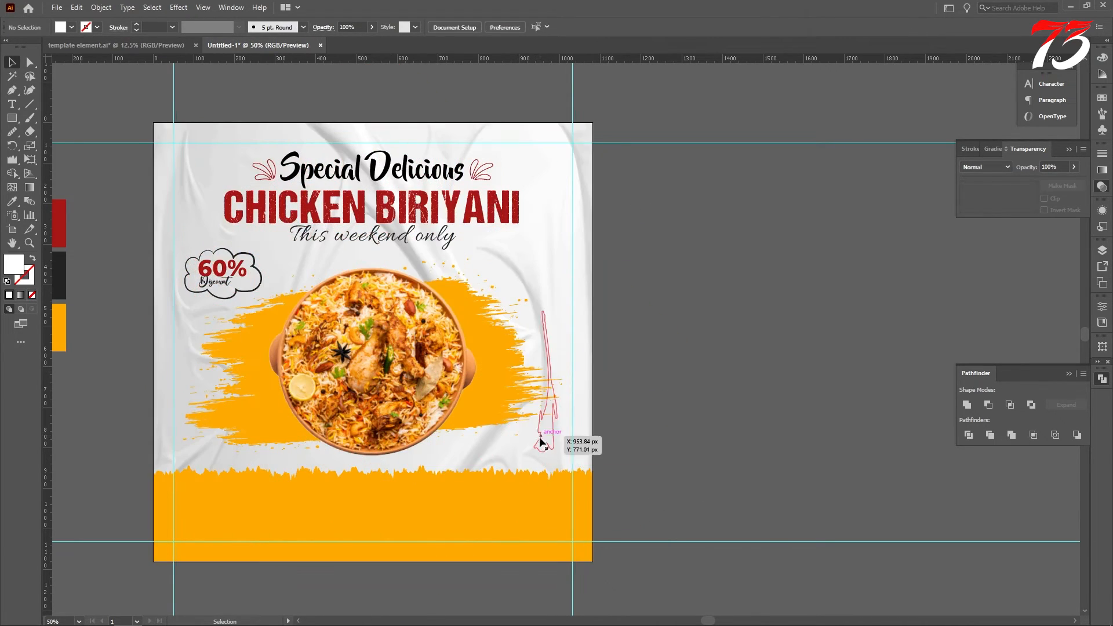
Step: Set the paper texture's opacity to 60%
left_click(542, 445)
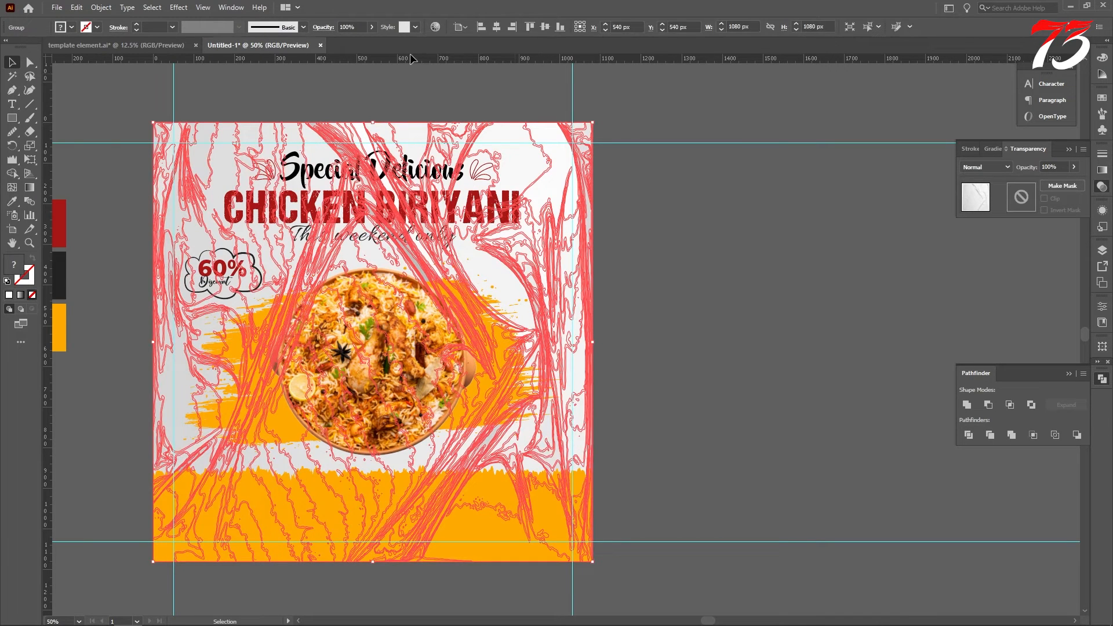
type("60")
key("Return")
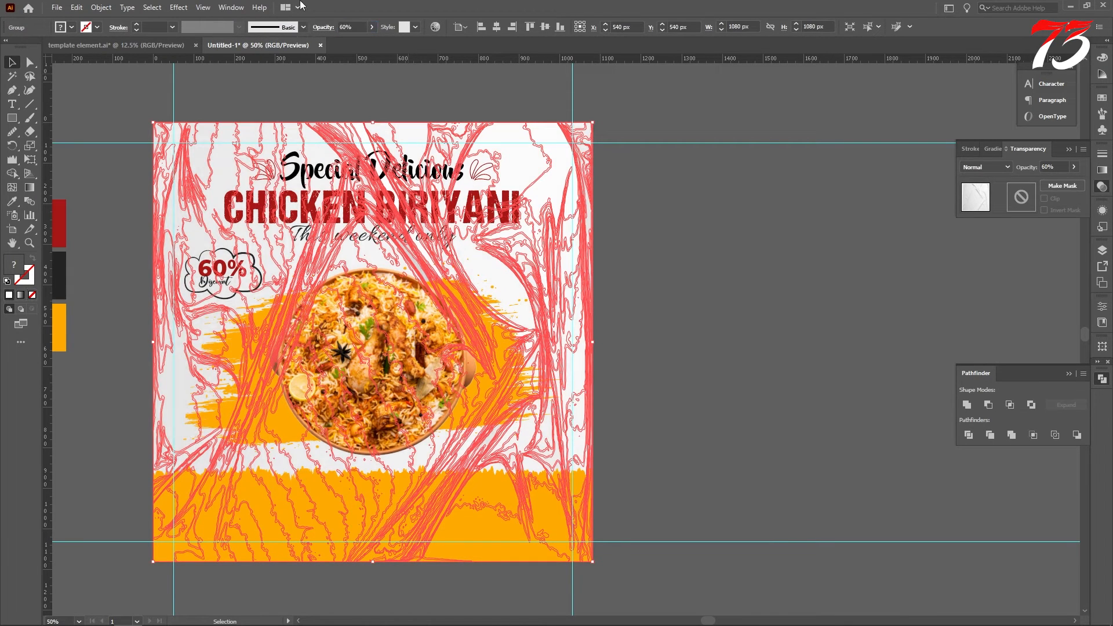
left_click(906, 260)
Step: Reduce the paper texture's opacity to 50%
left_click(541, 272)
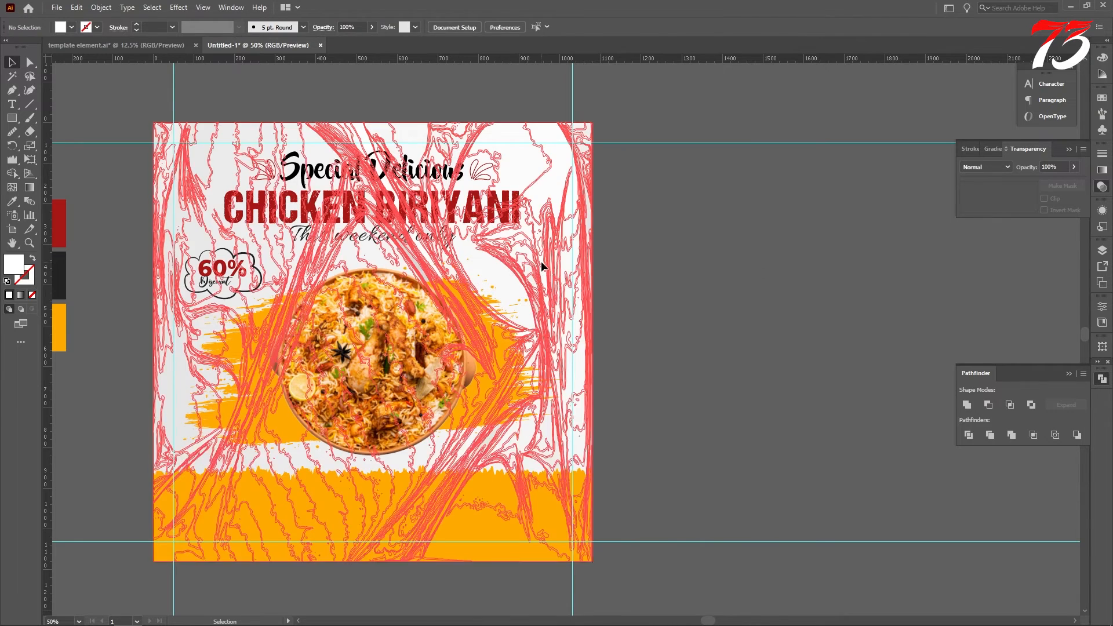
type("50")
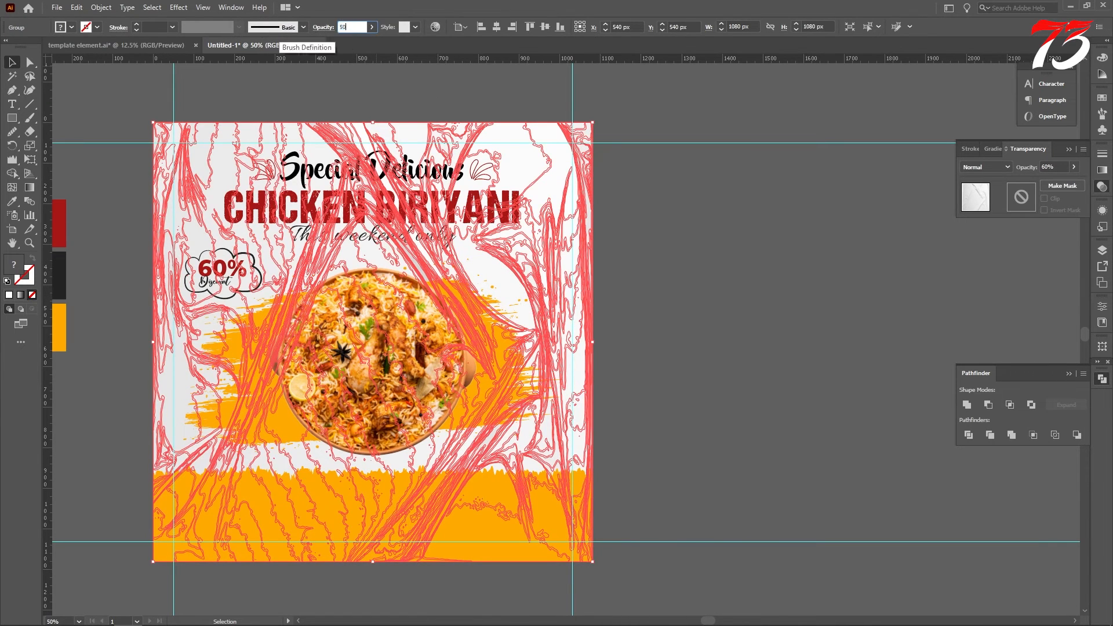
key("Return")
left_click(805, 312)
scroll(712, 283, "down", 1)
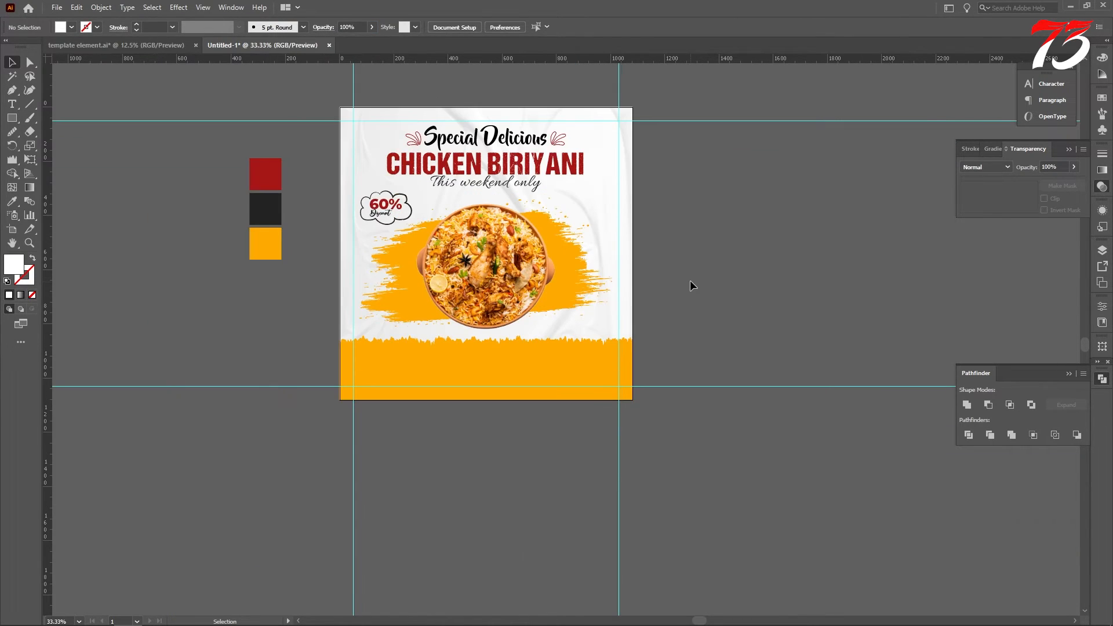
Step: Copy the website, phone, company logo and social icon groups from template element.ai into the biriyani post document
left_click(116, 44)
scroll(546, 342, "up", 3)
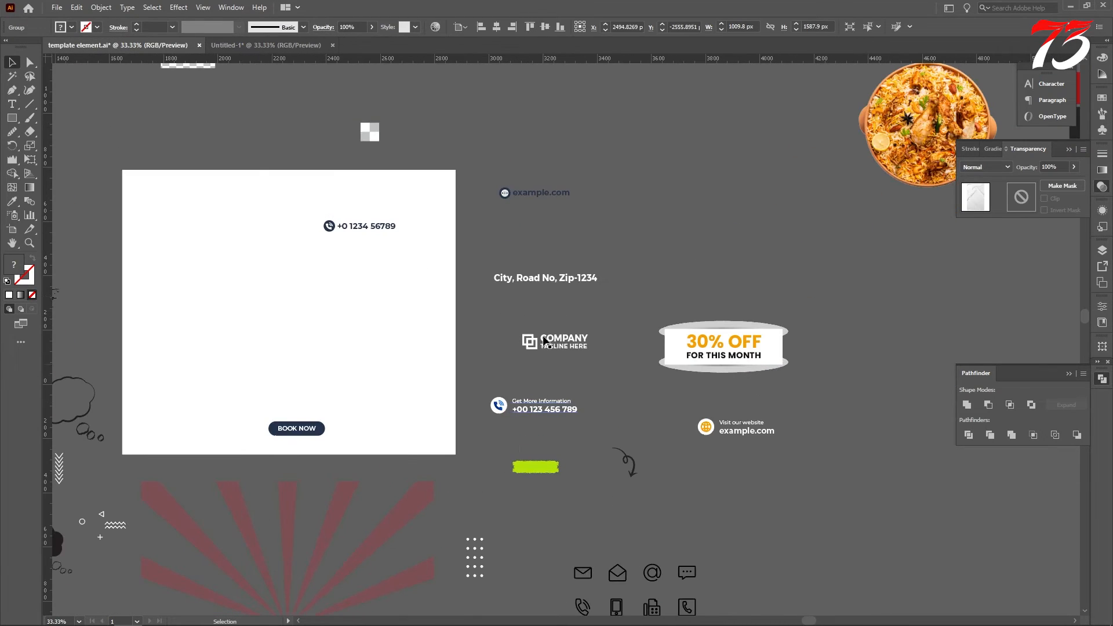
left_click(537, 196)
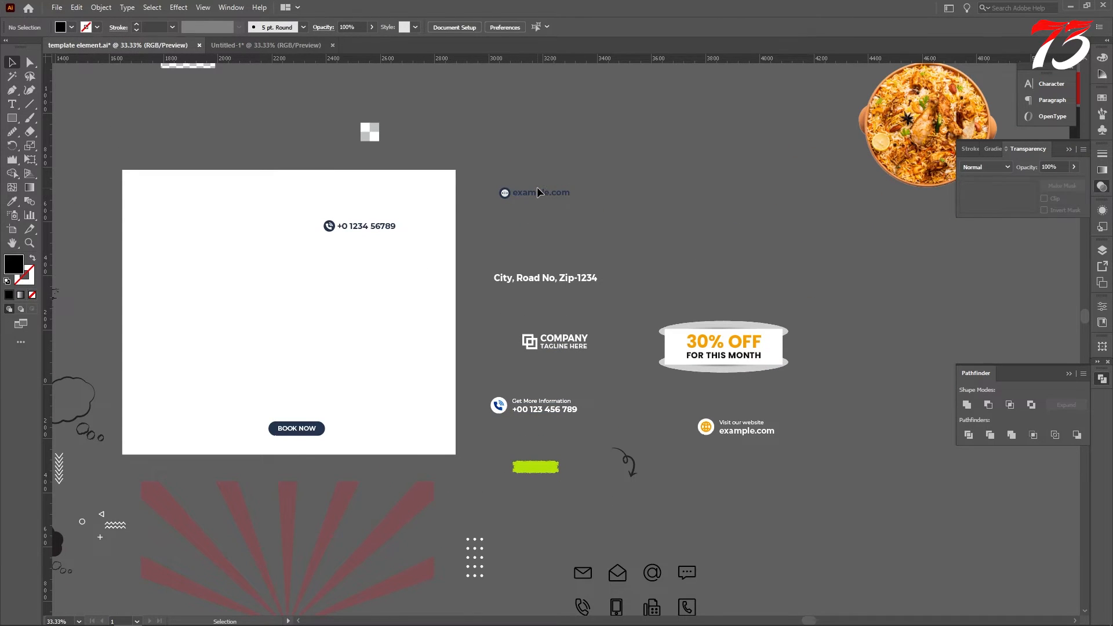
left_click(363, 228, "shift")
scroll(527, 335, "down", 2)
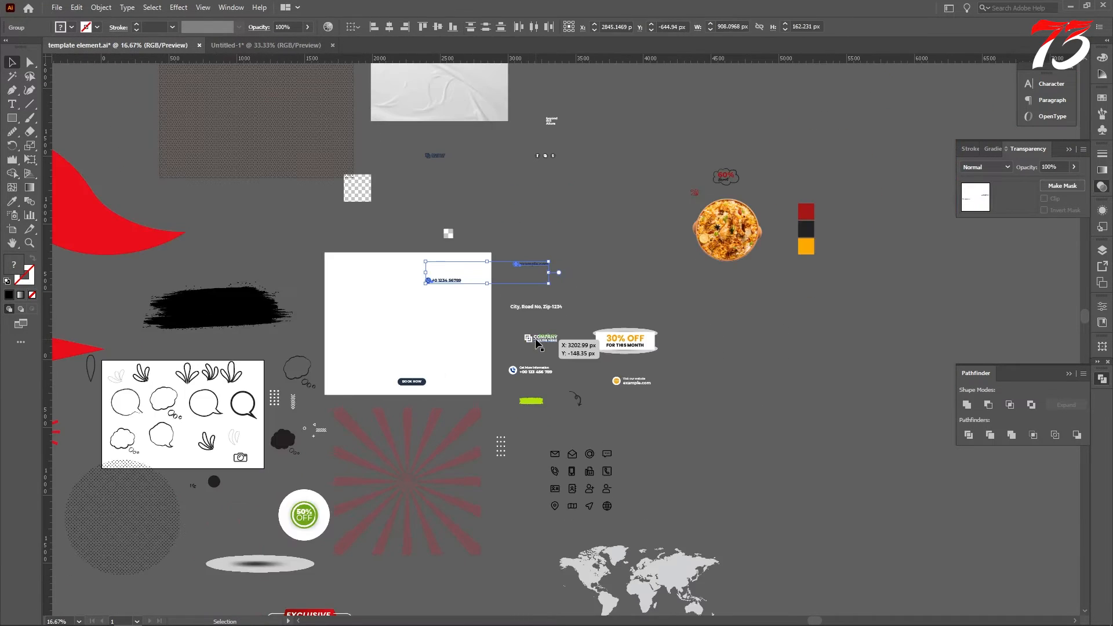
left_click(532, 338, "shift")
left_click(546, 156, "shift")
left_click_drag(545, 156, 290, 46)
left_click_drag(809, 206, 816, 241)
scroll(766, 337, "down", 1)
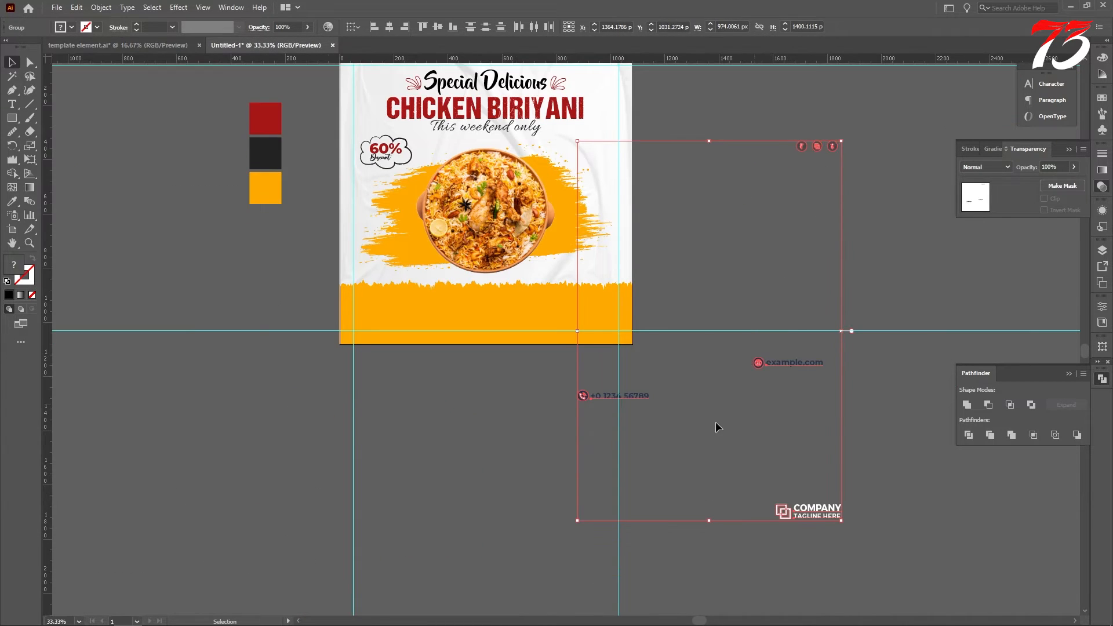
Step: Move the phone and website contact lines onto the orange band at the lower part of the post
left_click(576, 425)
left_click_drag(531, 377, 370, 321)
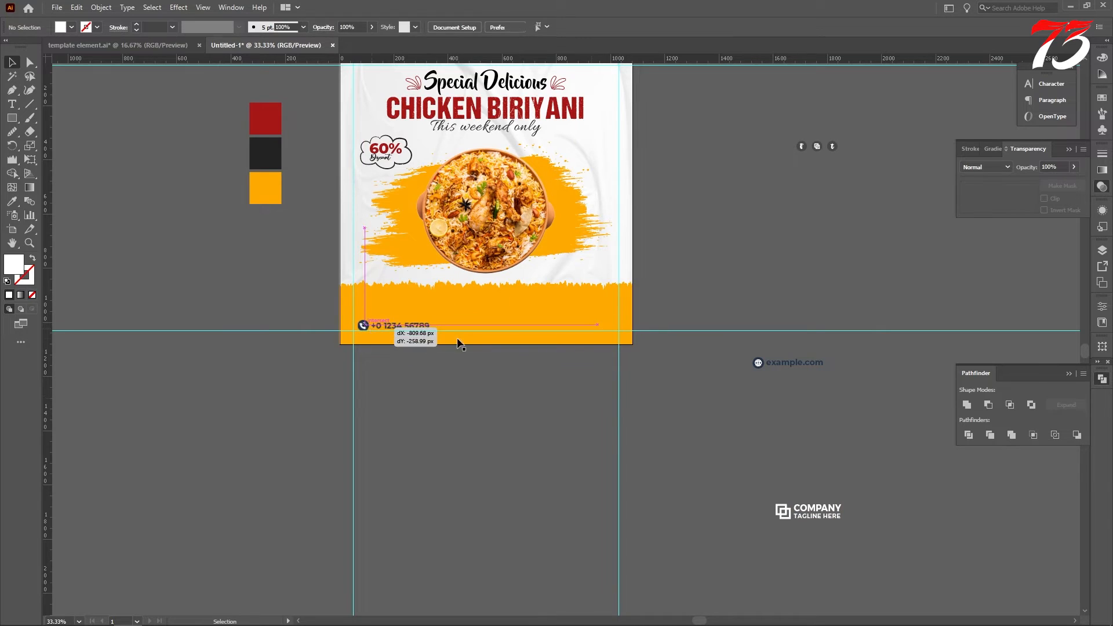
left_click_drag(792, 367, 390, 319)
scroll(336, 364, "up", 4)
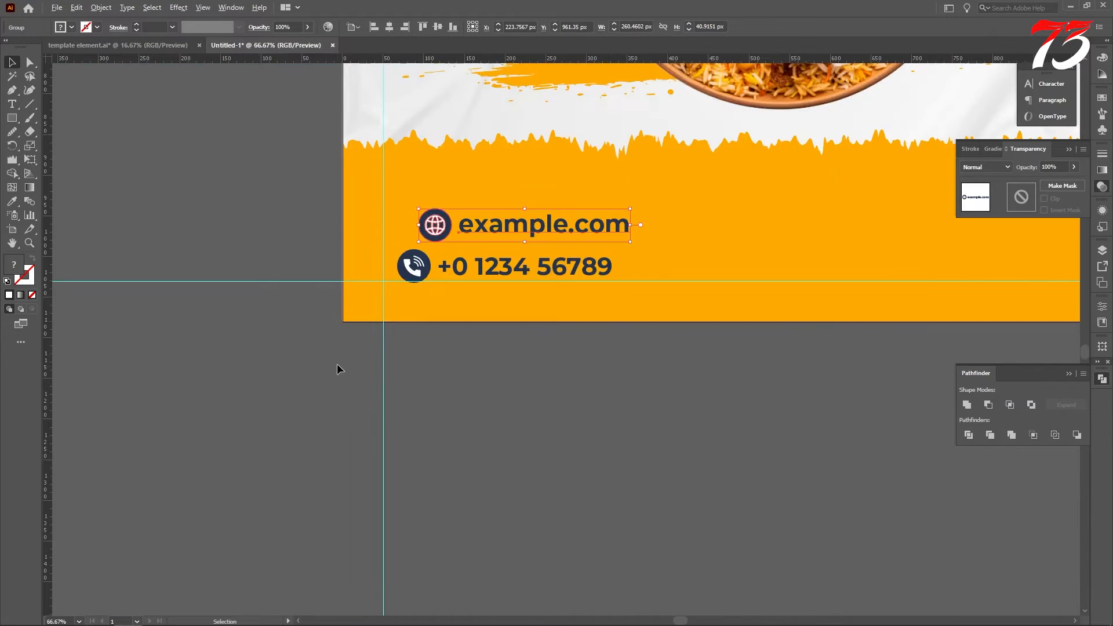
scroll(459, 228, "up", 2)
scroll(463, 234, "up", 1)
Step: Align the website line to the left margin guide and snap the phone line into the lower-left guide corner
left_click_drag(472, 255, 352, 158)
scroll(317, 146, "up", 3)
scroll(394, 222, "down", 3)
scroll(409, 261, "down", 1)
scroll(433, 400, "up", 3)
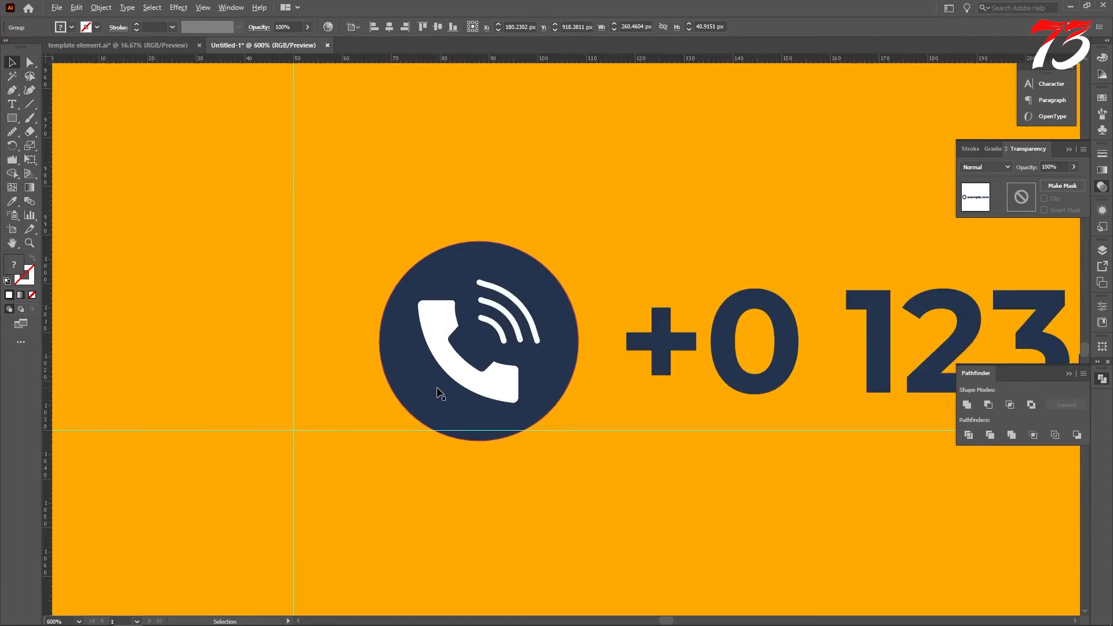
left_click_drag(449, 374, 375, 425)
scroll(342, 360, "up", 2)
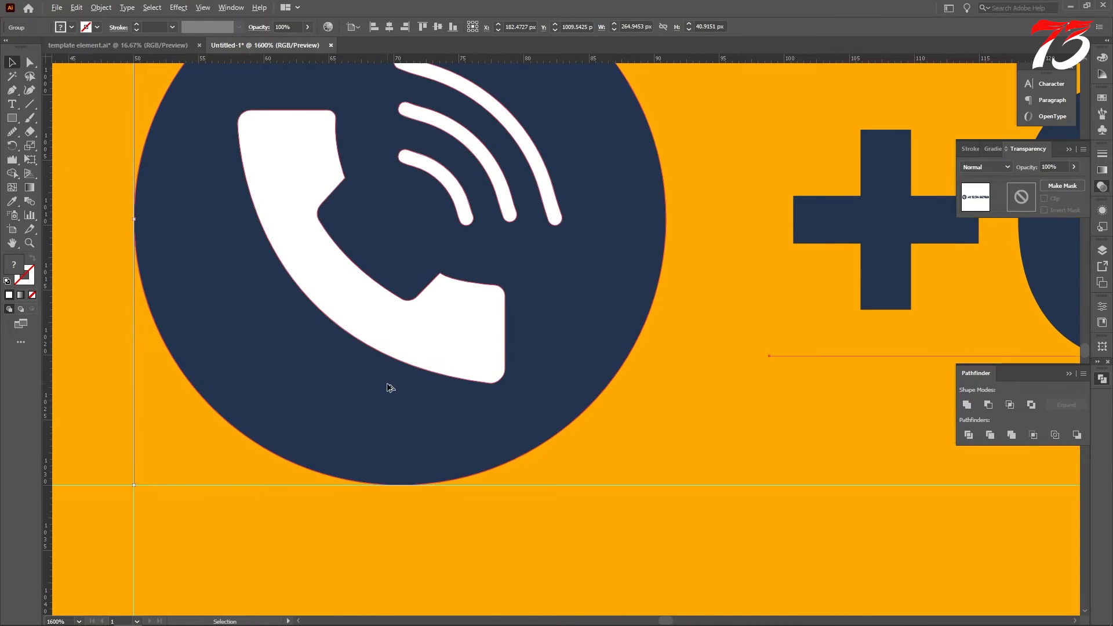
scroll(387, 384, "down", 8)
scroll(399, 486, "down", 1)
left_click(399, 486)
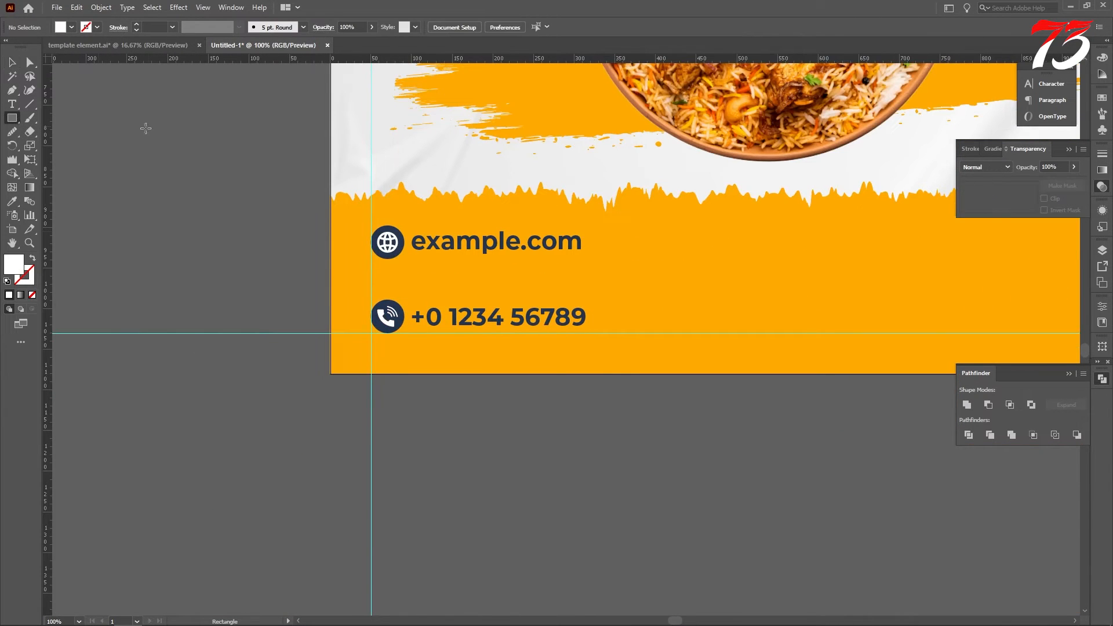
Step: Draw a swatch rectangle about 80 by 178 px beside the artboard and fill it with black sampled from the artwork
left_click_drag(146, 126, 212, 269)
scroll(266, 303, "up", 2)
key("i")
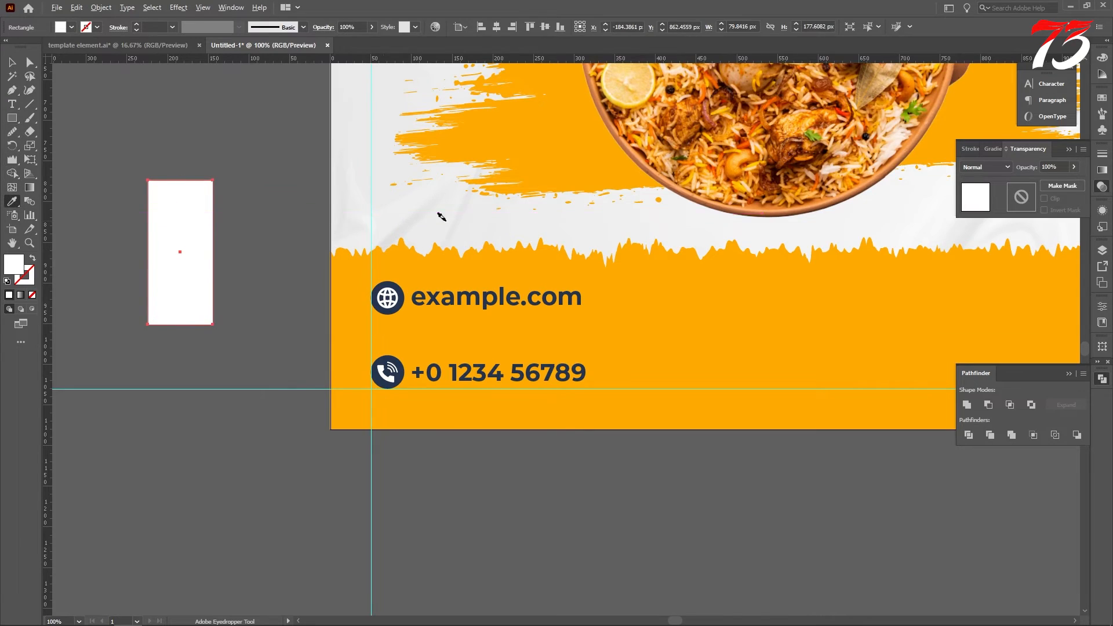
scroll(470, 227, "down", 2)
scroll(510, 191, "up", 5)
left_click(559, 86)
scroll(521, 232, "down", 2)
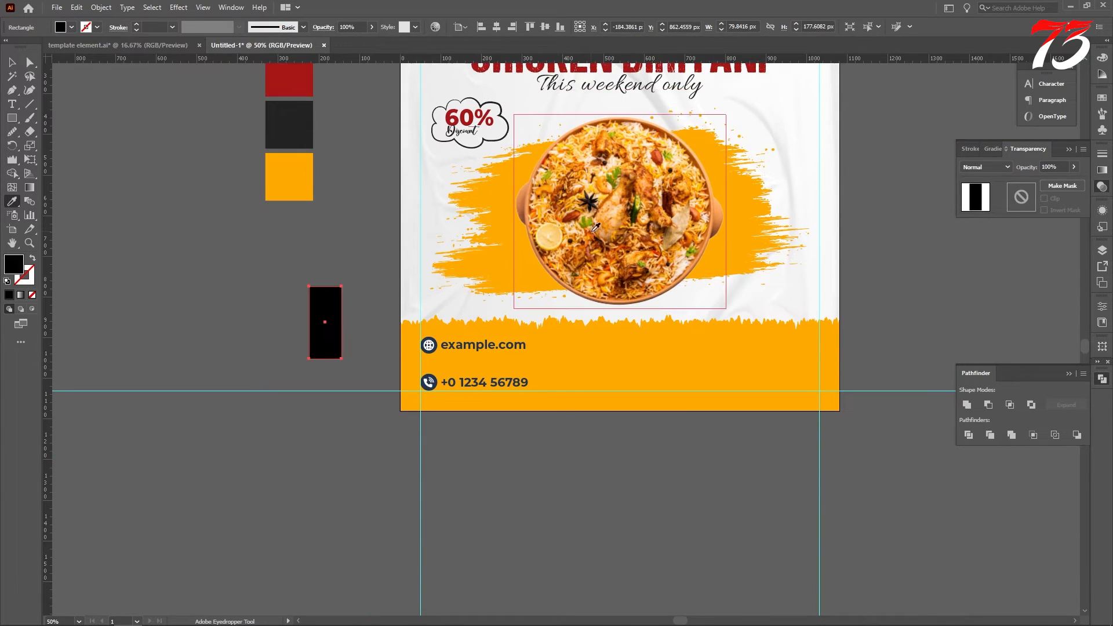
Step: Recolour the website text with the black of the swatch rectangle
key("t")
scroll(492, 290, "down", 1)
scroll(493, 348, "up", 3)
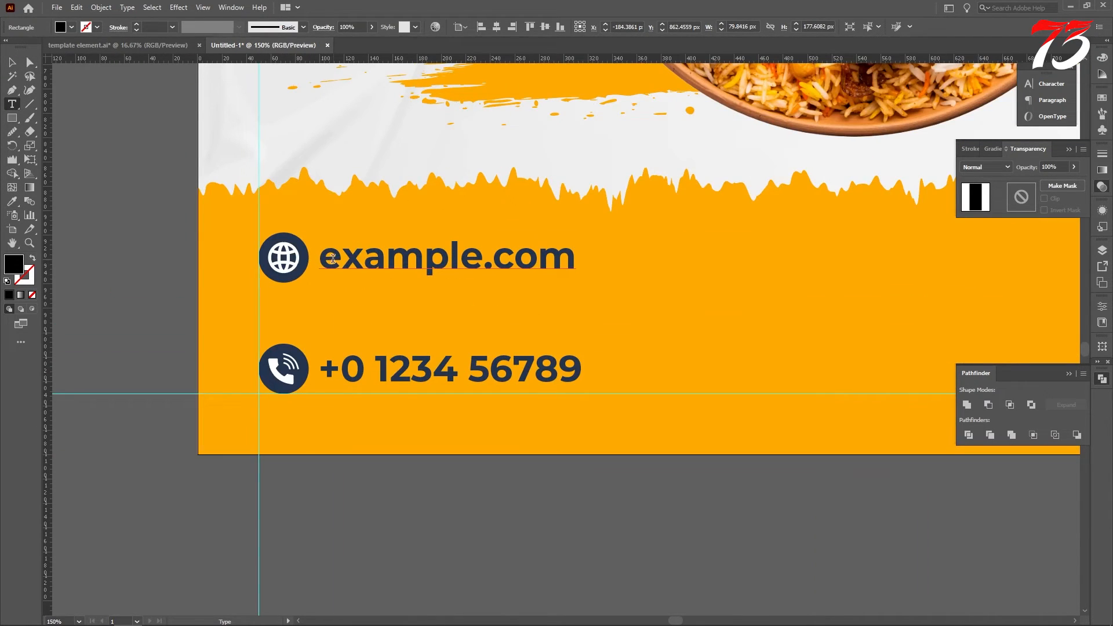
left_click_drag(324, 257, 720, 267)
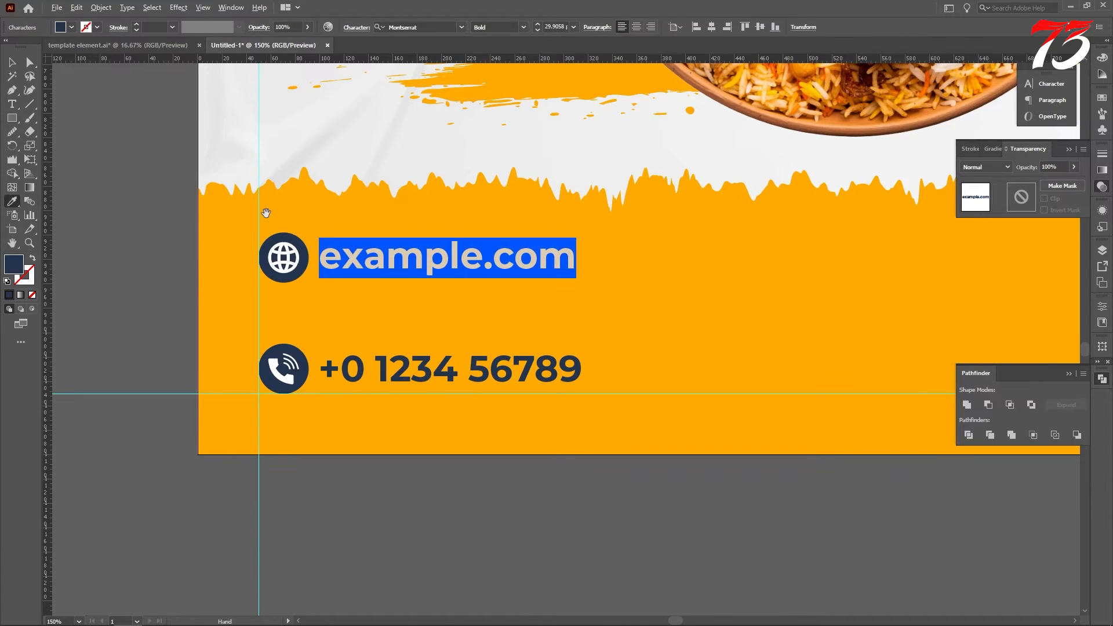
scroll(265, 213, "down", 2)
left_click(135, 184)
Step: Recolour both contact icon circles and the phone number text with the black of the swatch rectangle
left_click(29, 62)
scroll(289, 231, "up", 3)
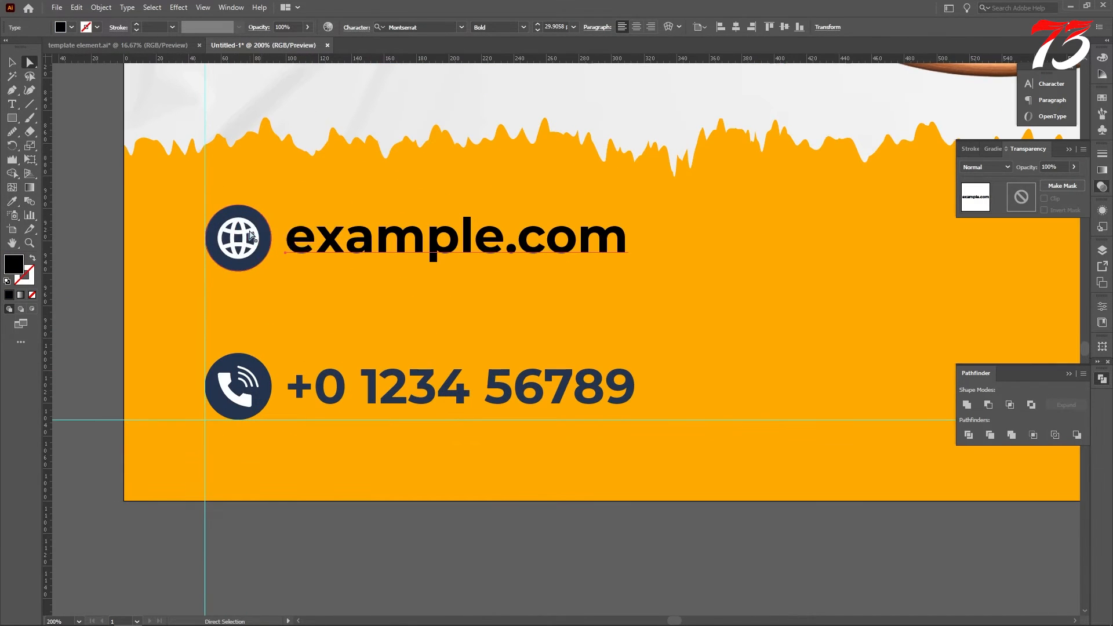
left_click(251, 235)
left_click(937, 28)
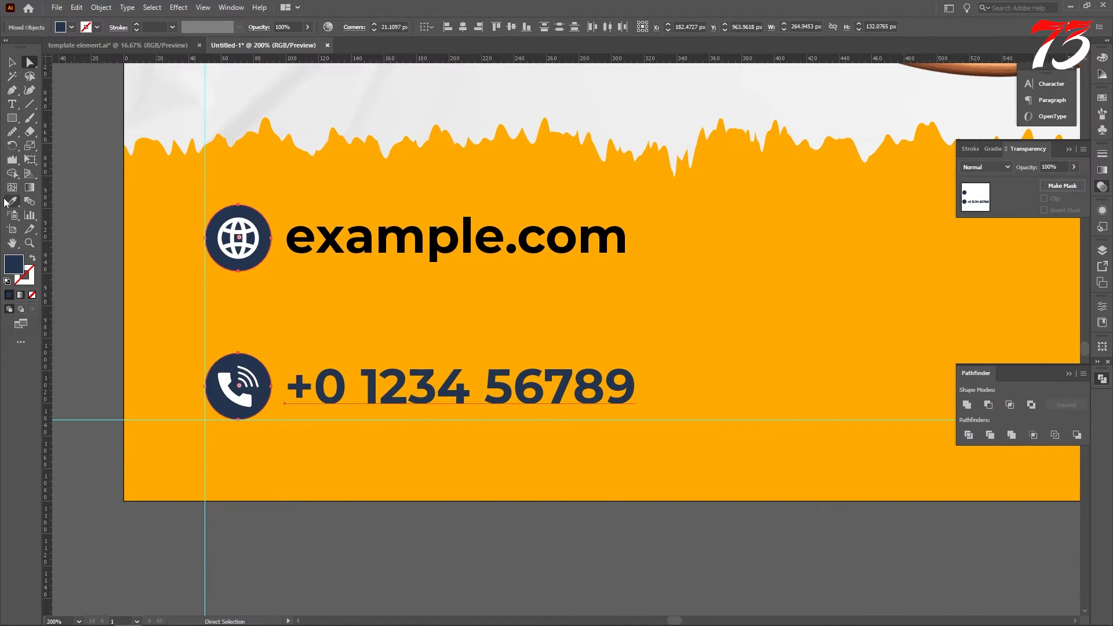
left_click(12, 189)
scroll(511, 247, "down", 2)
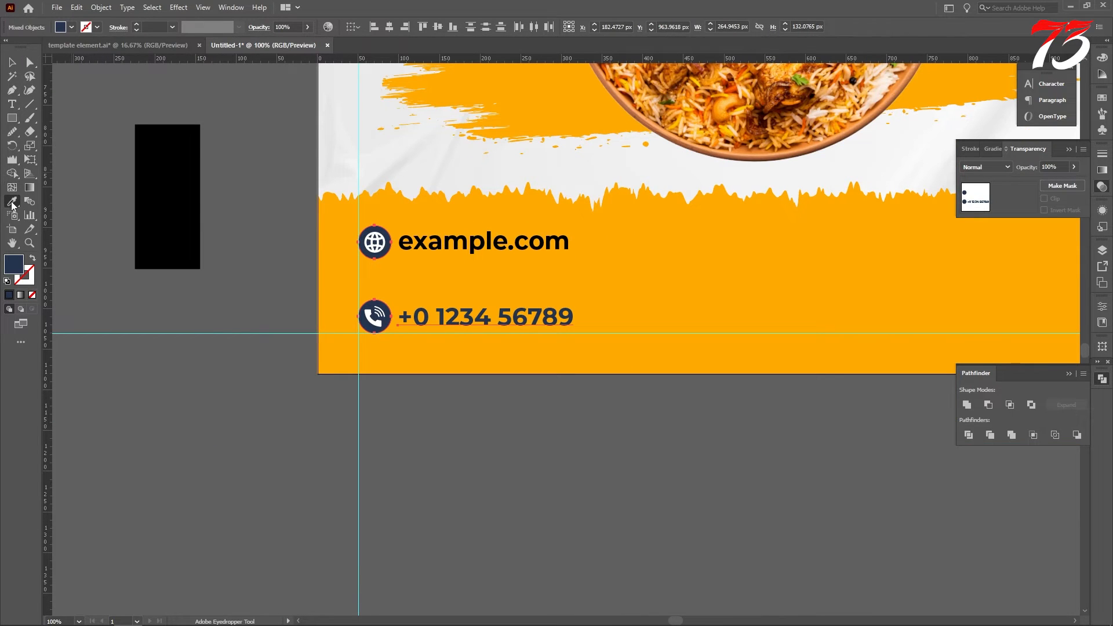
left_click(169, 204)
left_click(12, 62)
scroll(232, 287, "down", 2)
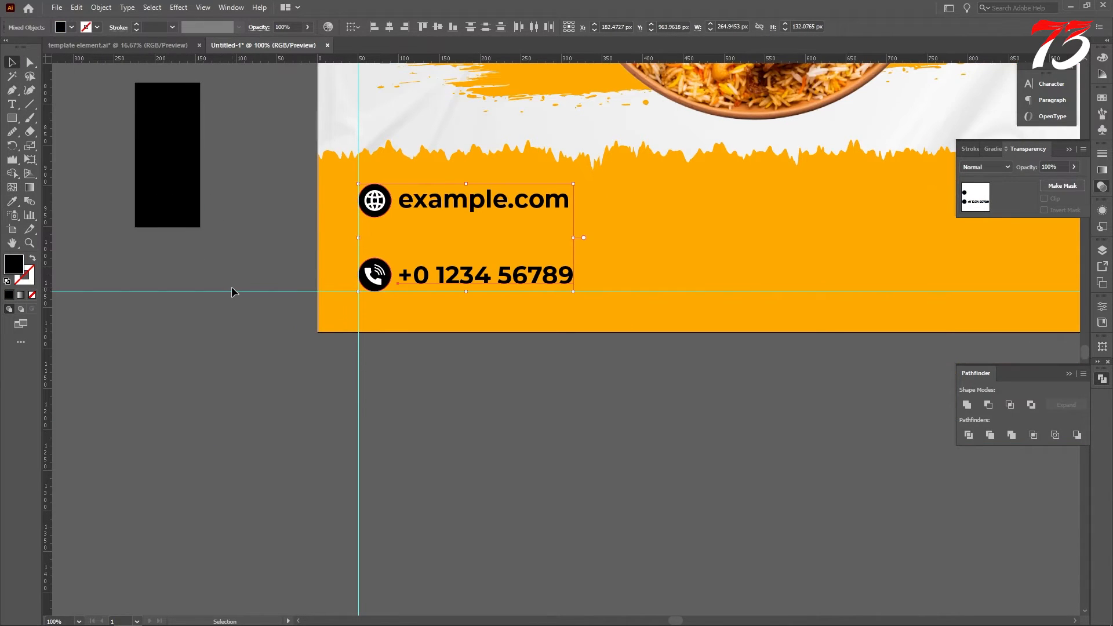
left_click(231, 286)
Step: Swap the contact lines so the phone sits above and the website rests on the bottom margin guide
scroll(458, 232, "up", 3)
left_click_drag(289, 384, 290, 262)
left_click_drag(277, 185, 277, 407)
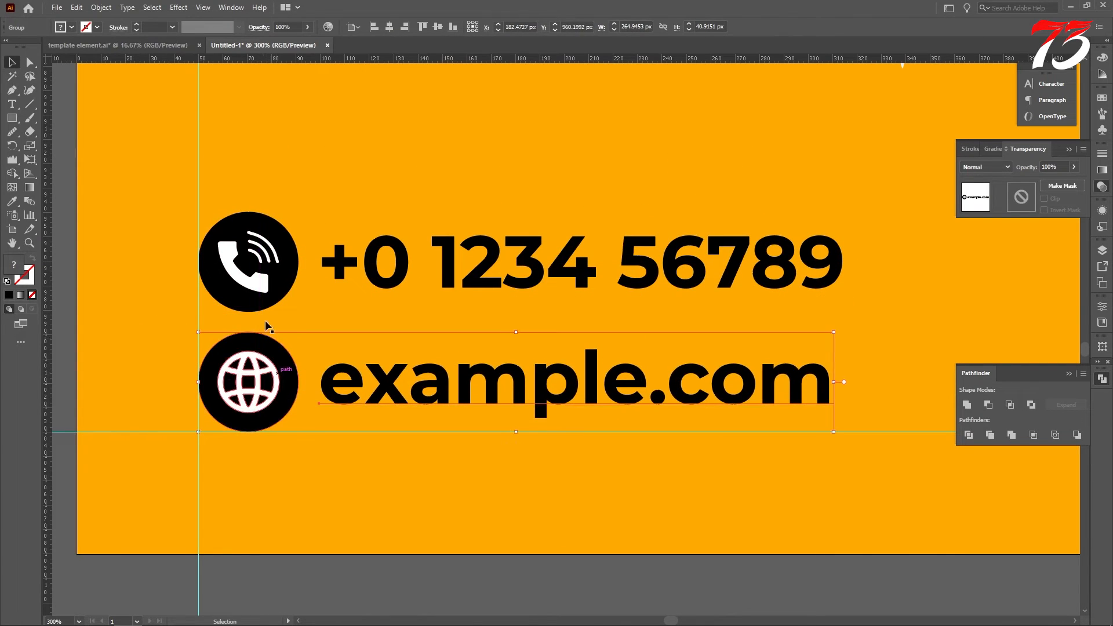
left_click(12, 103)
scroll(323, 350, "down", 1)
left_click(323, 350)
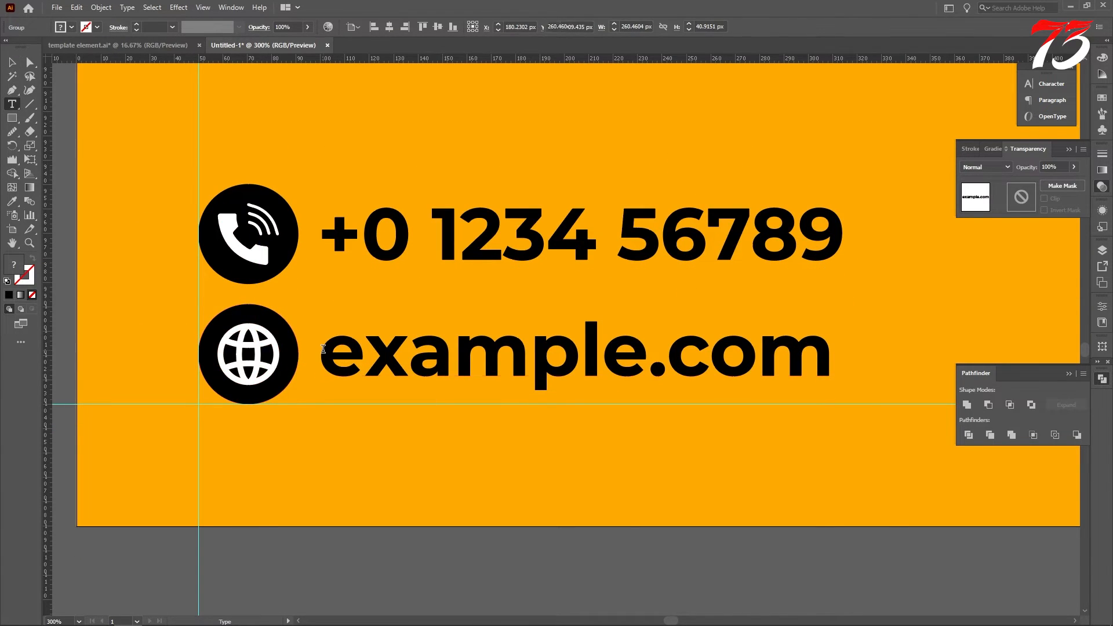
type("www.")
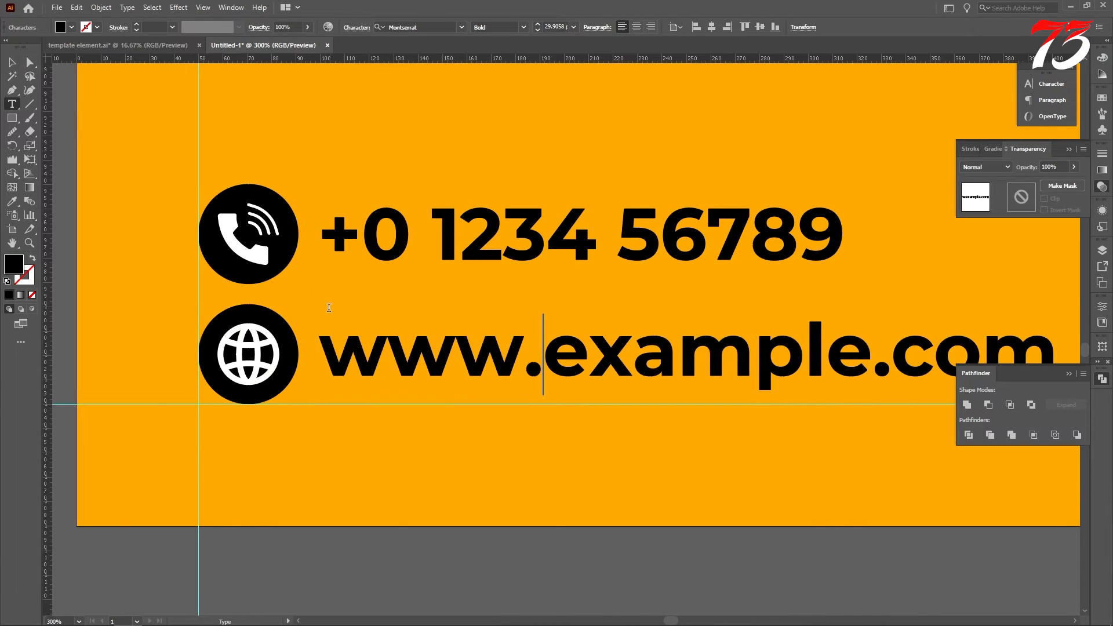
left_click(11, 62)
scroll(550, 296, "down", 3)
key("ctrl+shift+a")
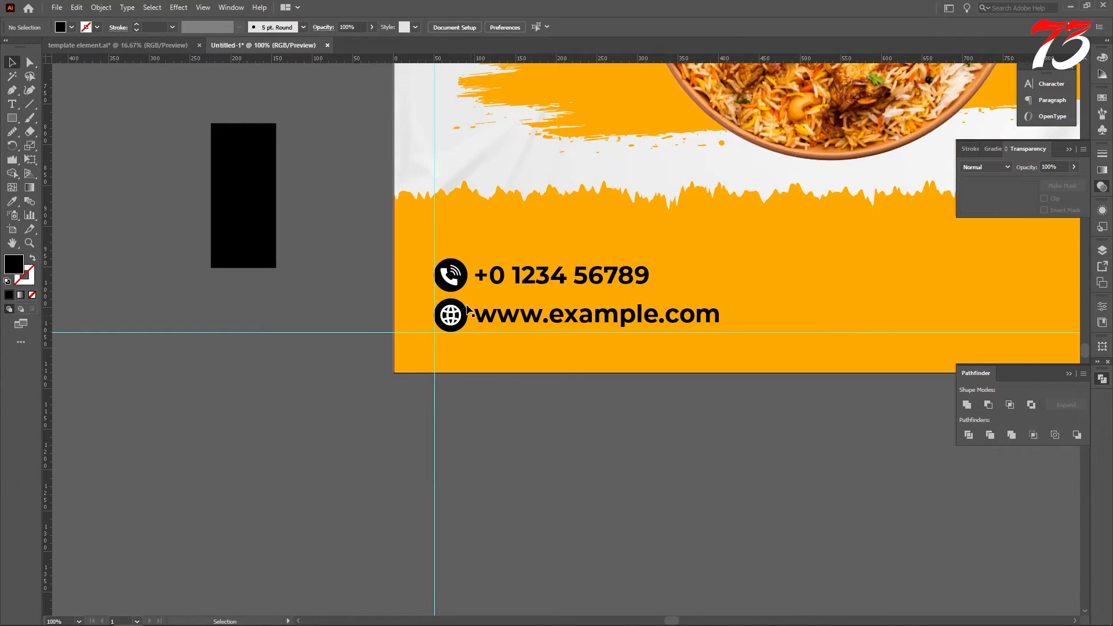
Step: Move the phone line up to leave a wider gap above the website line, keeping it on the left guide
scroll(451, 270, "up", 3)
left_click_drag(452, 287, 453, 195)
scroll(450, 246, "down", 2)
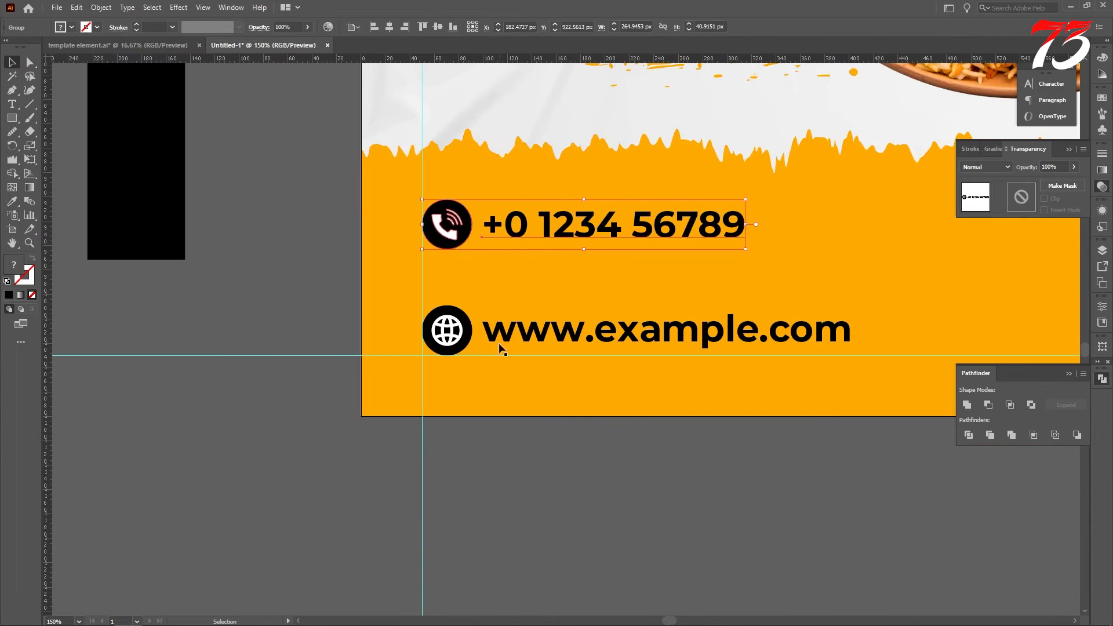
double_click(450, 219)
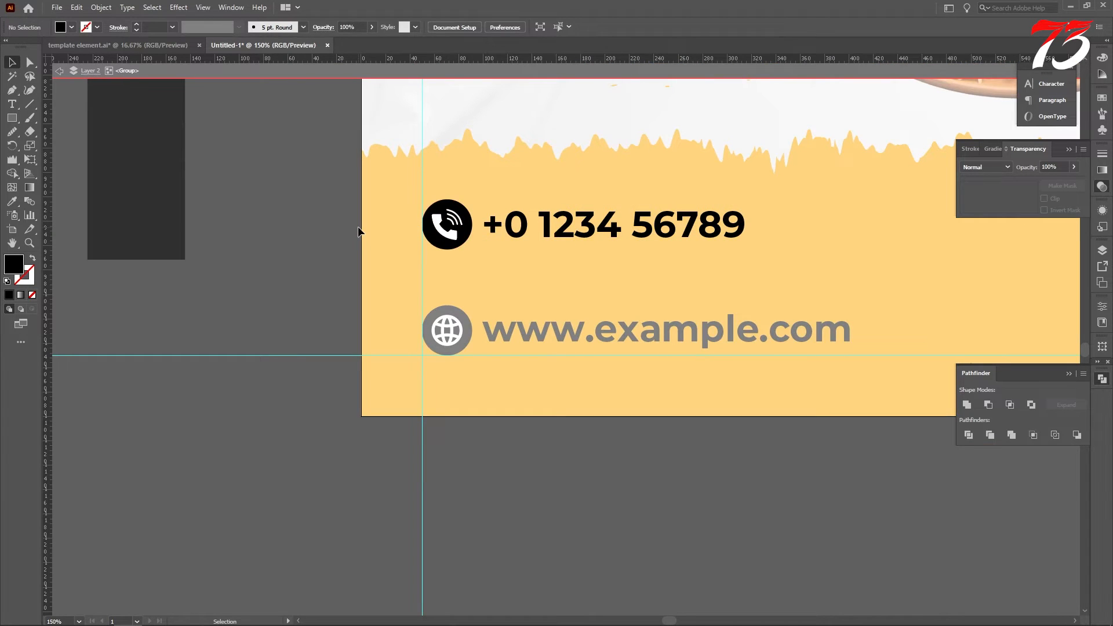
double_click(305, 226)
left_click_drag(454, 225, 454, 240)
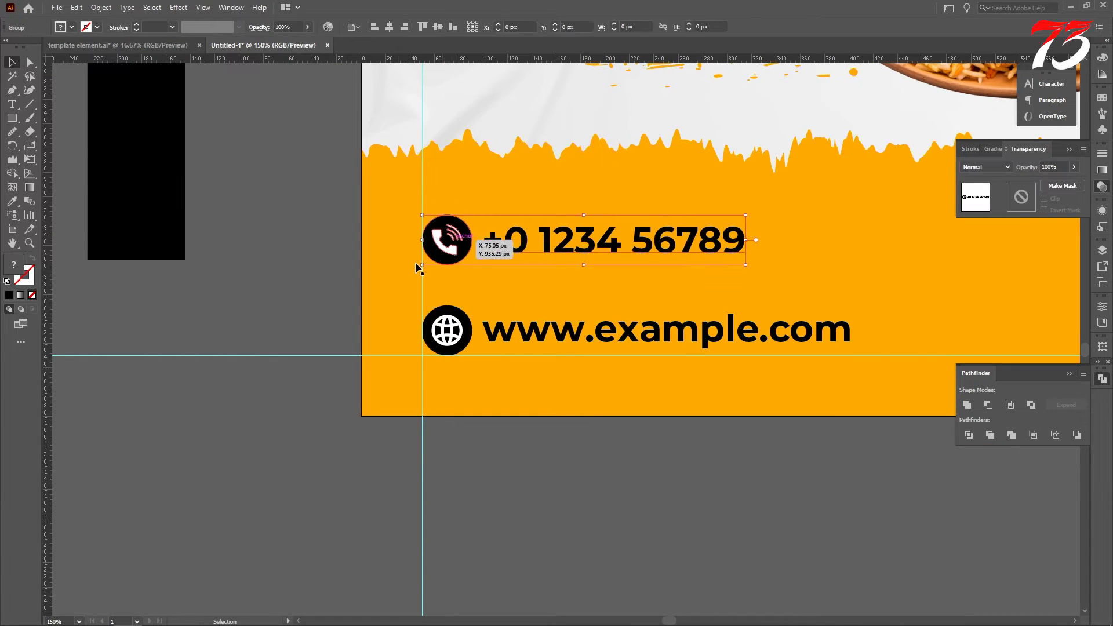
scroll(290, 255, "down", 1)
left_click(161, 244)
Step: Fill the circles behind the phone and globe icons with the palette's red
left_click(463, 221)
scroll(464, 220, "up", 2)
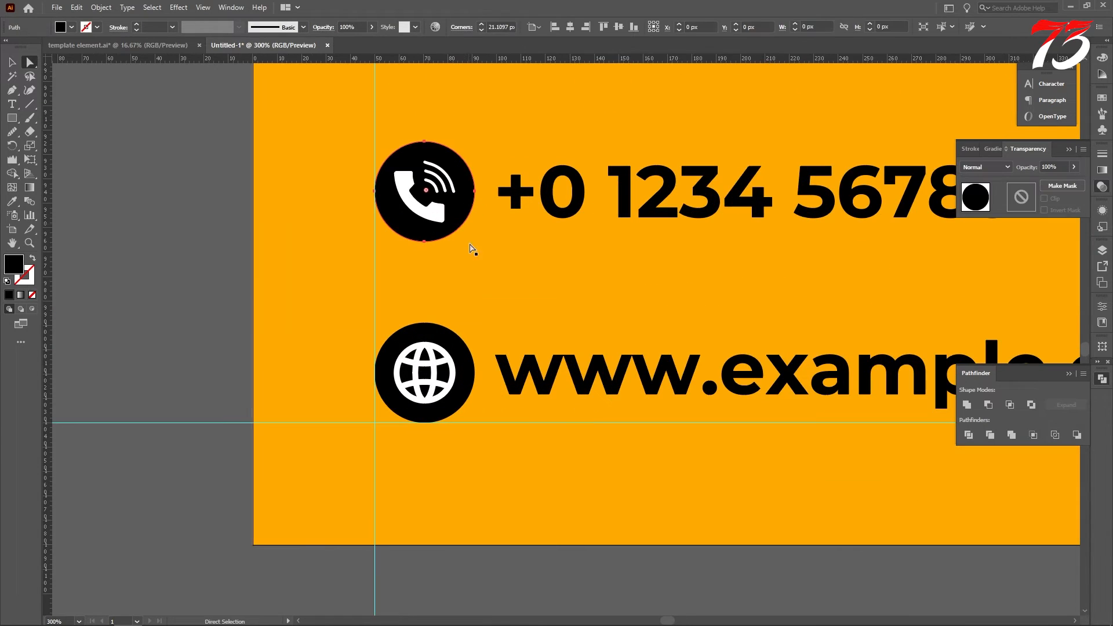
left_click(466, 365, "shift")
key("i")
scroll(516, 296, "down", 4)
scroll(318, 131, "up", 2)
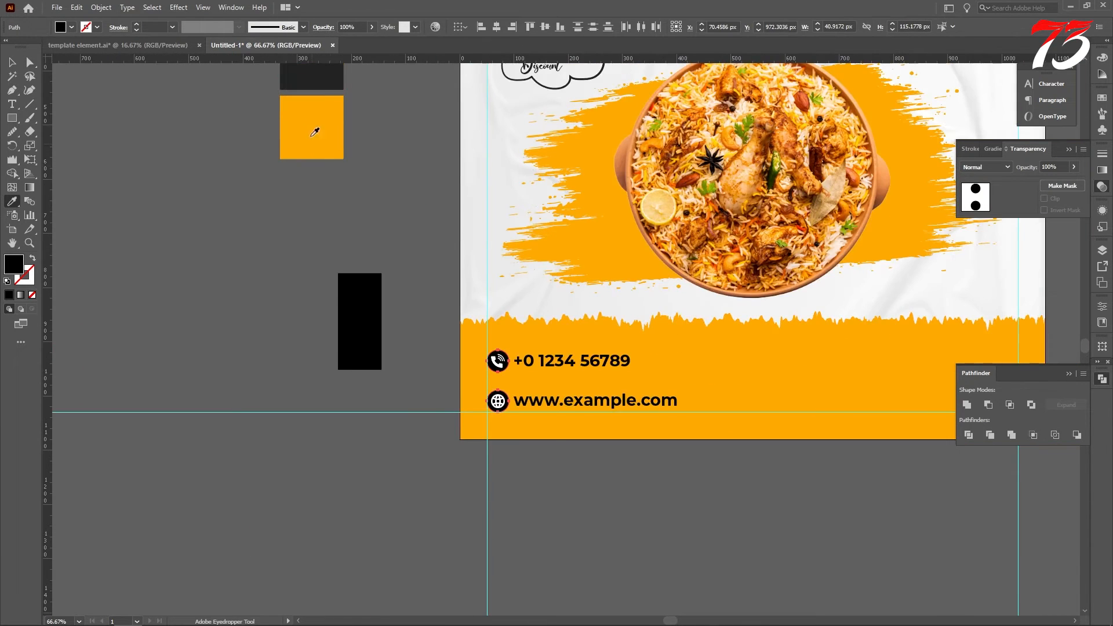
left_click(325, 102)
scroll(340, 302, "down", 3)
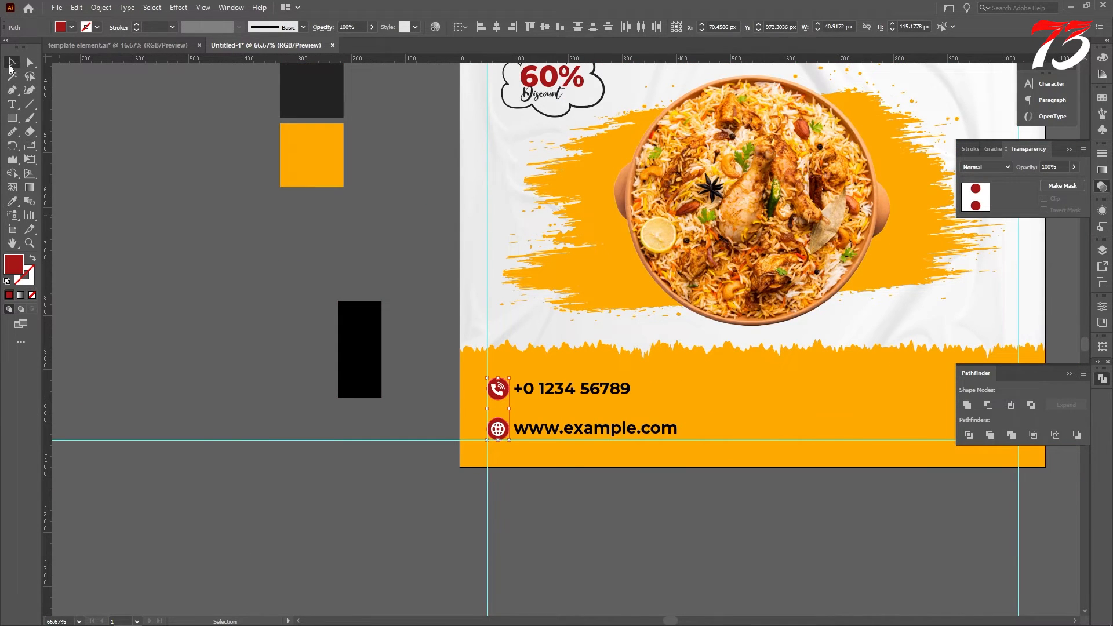
scroll(187, 214, "down", 4)
left_click(175, 295)
scroll(160, 295, "down", 1)
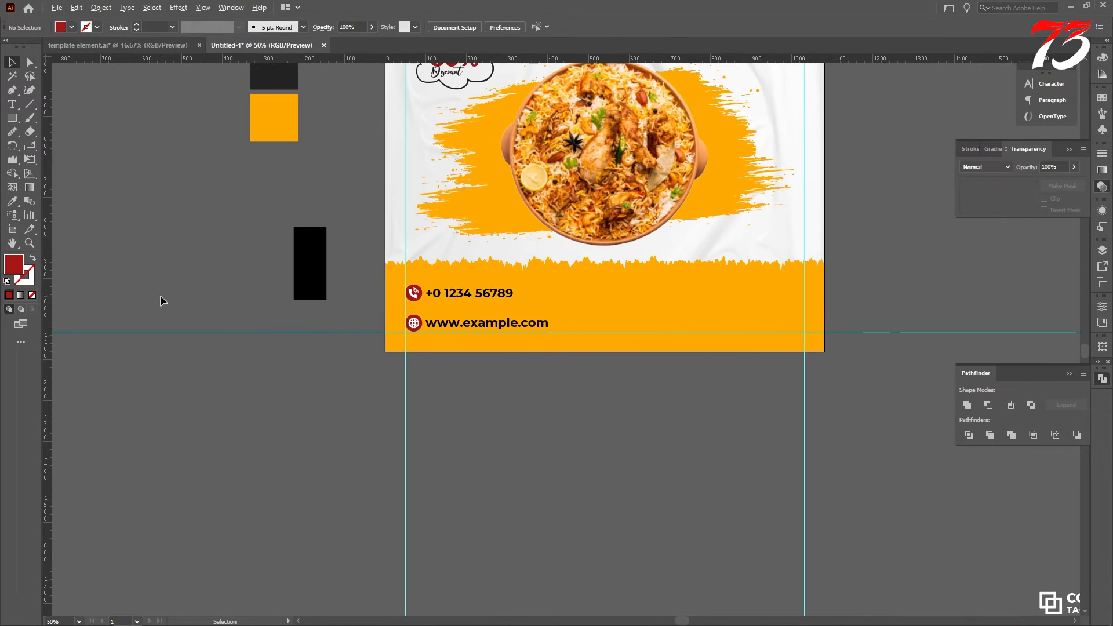
Step: Set the blending mode of the orange torn-edge band to Multiply
scroll(788, 307, "up", 1)
left_click(778, 309)
left_click(986, 167)
left_click(991, 214)
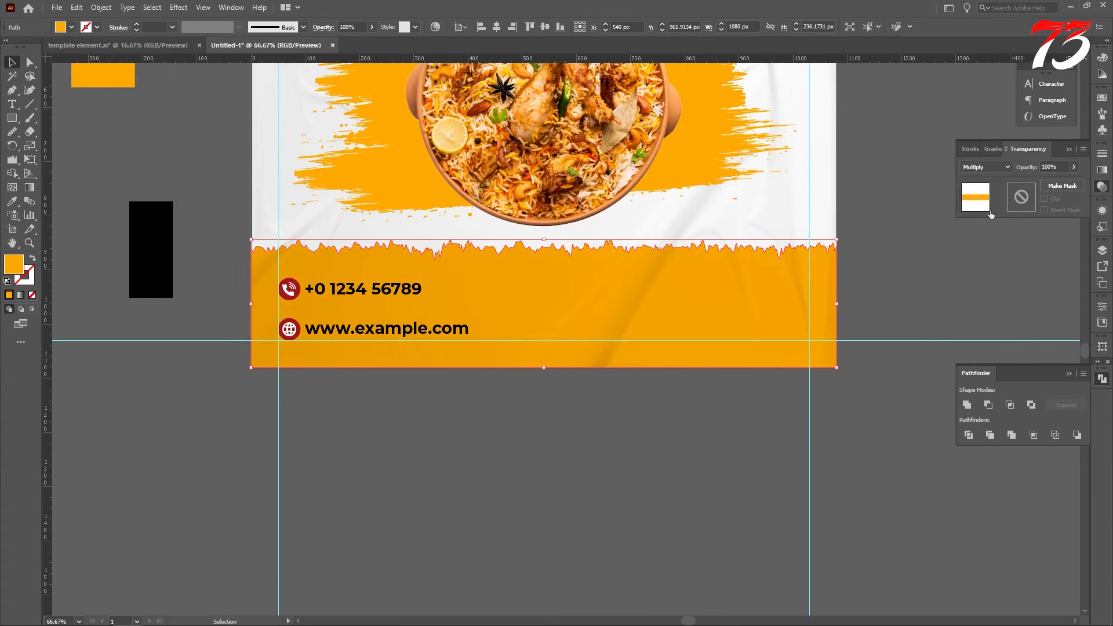
left_click(931, 292)
Step: Set the blending mode of the orange brush stroke behind the biriyani to Multiply
left_click(693, 158)
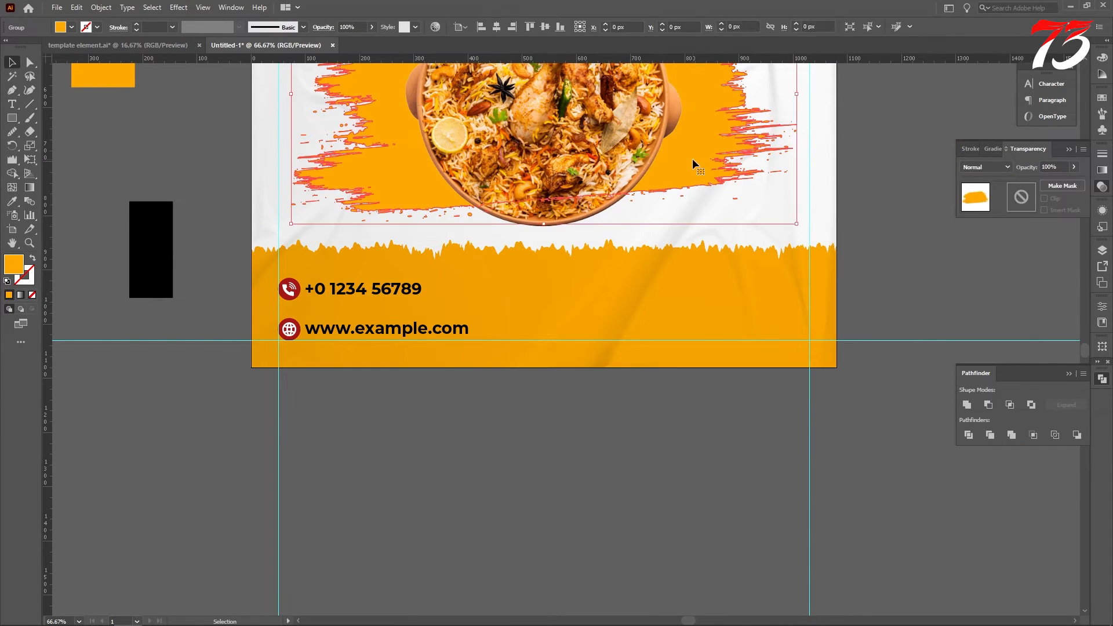
left_click(985, 167)
left_click(980, 179)
left_click(887, 226)
scroll(646, 247, "down", 2)
scroll(646, 247, "up", 4)
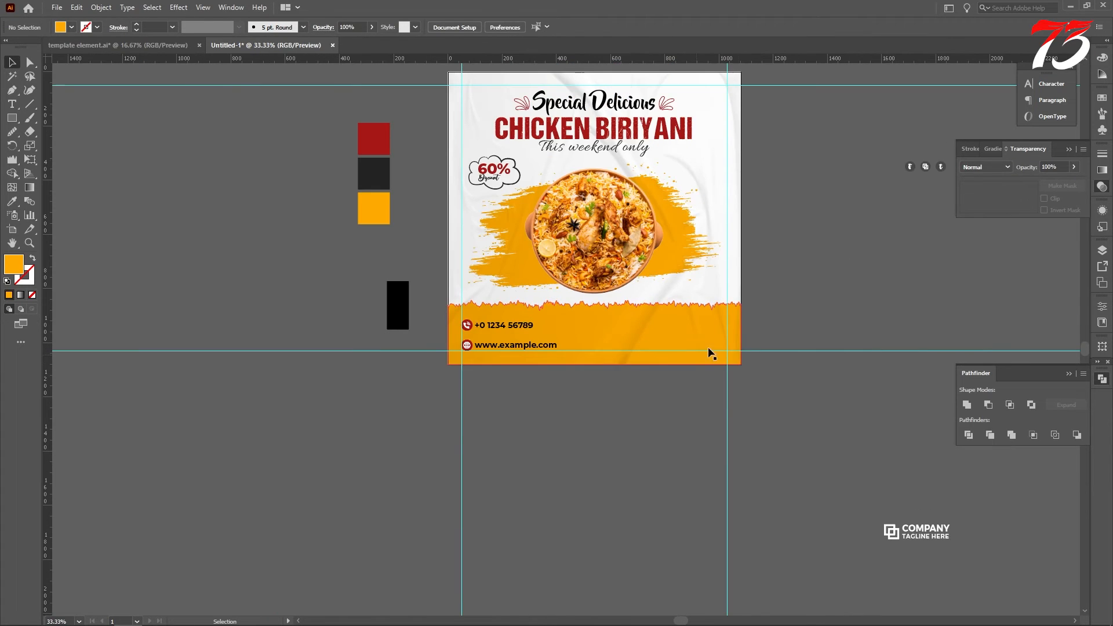
scroll(766, 283, "down", 1)
scroll(767, 283, "down", 1)
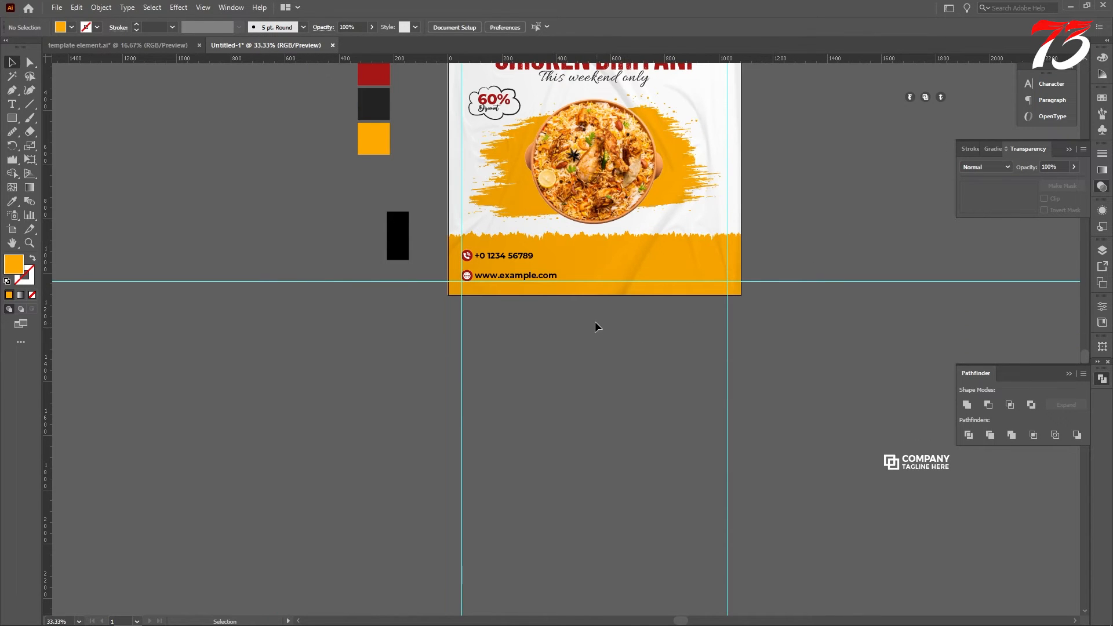
Step: Enlarge the phone and website lines slightly together and shift the phone line down a little on the band
scroll(543, 281, "up", 4)
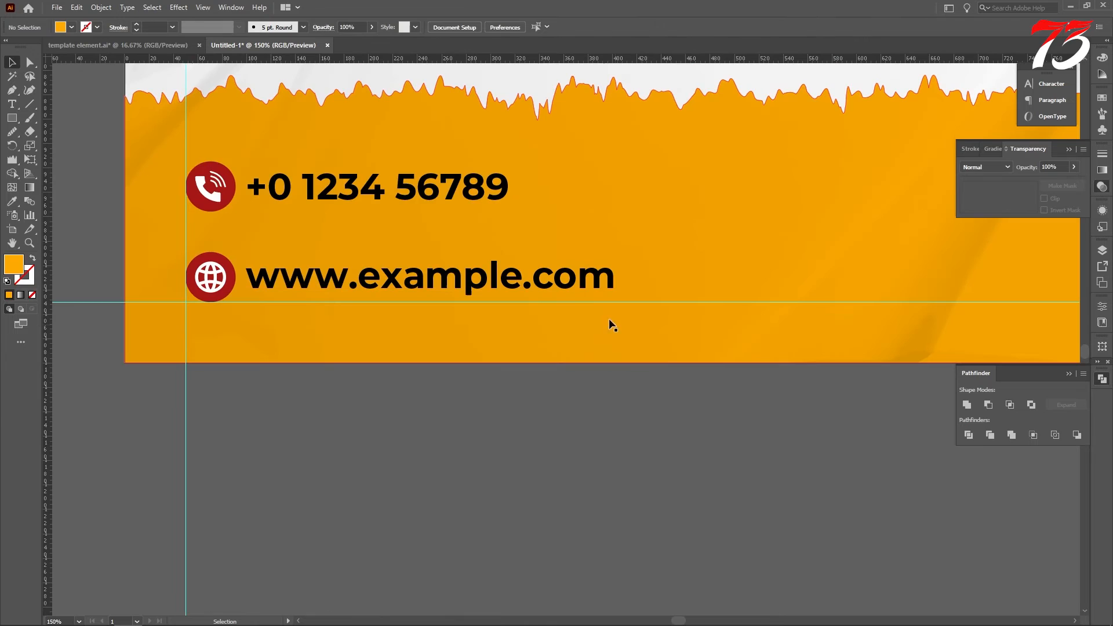
left_click(409, 188)
left_click_drag(616, 162, 656, 149)
left_click(584, 365)
left_click(213, 175)
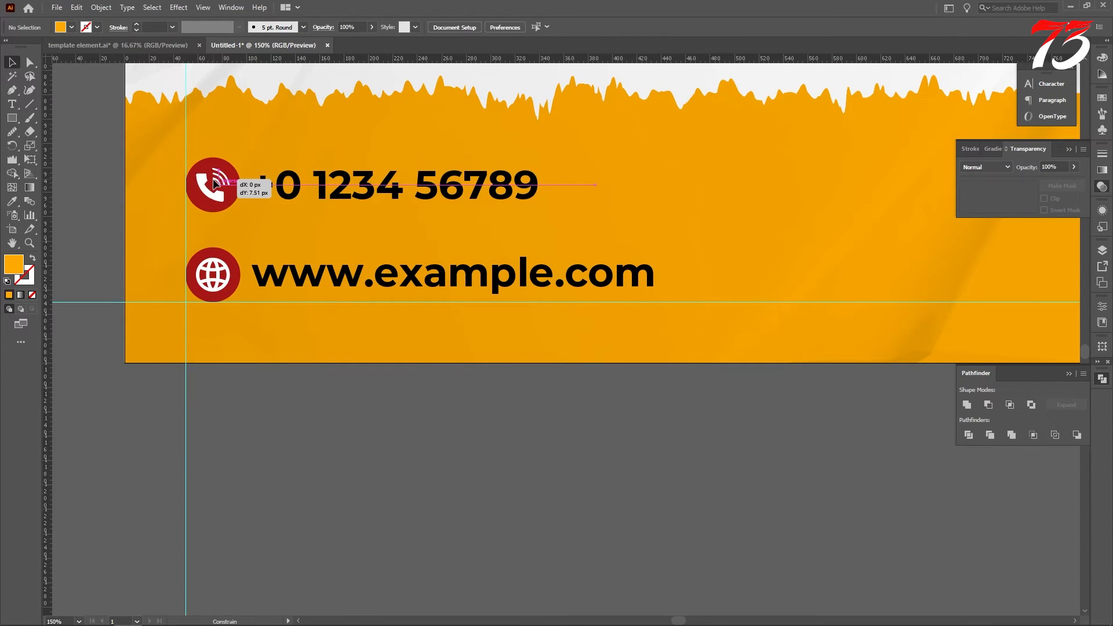
left_click(304, 365)
scroll(305, 366, "down", 3)
scroll(422, 353, "down", 2)
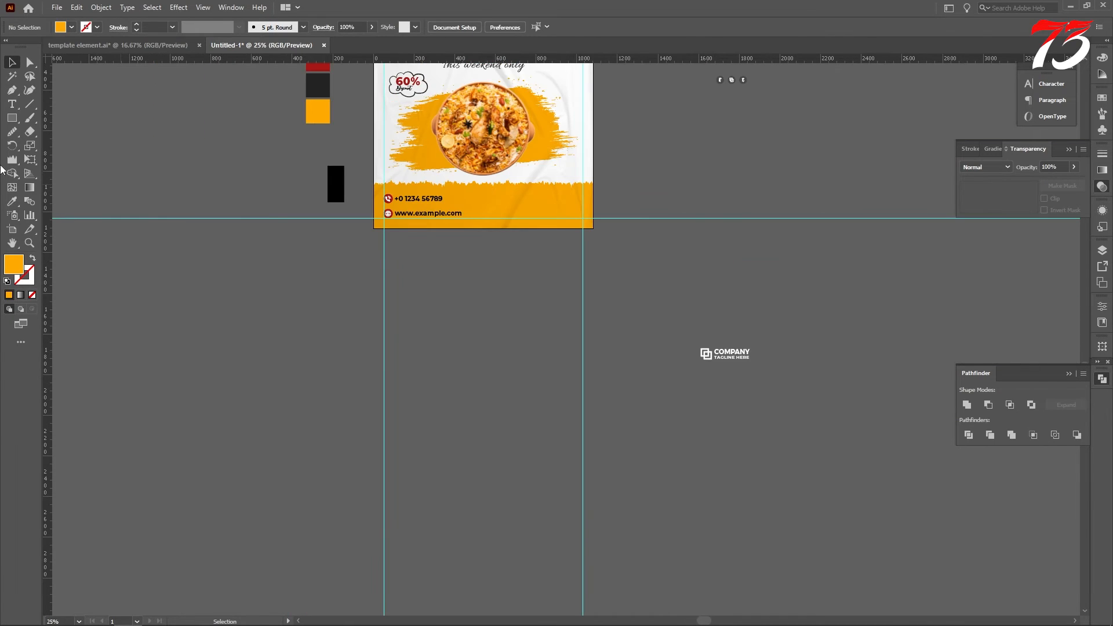
Step: Add the text 20% below the poster and set its font to Open Sans Extrabold
left_click(11, 105)
scroll(515, 279, "up", 2)
left_click(493, 277)
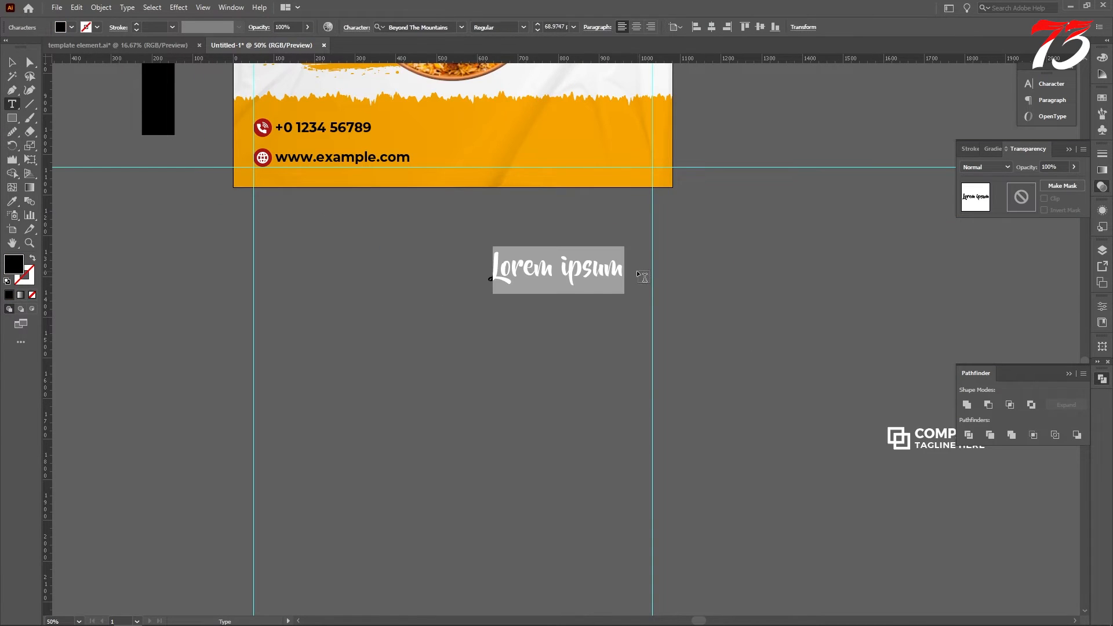
type("20")
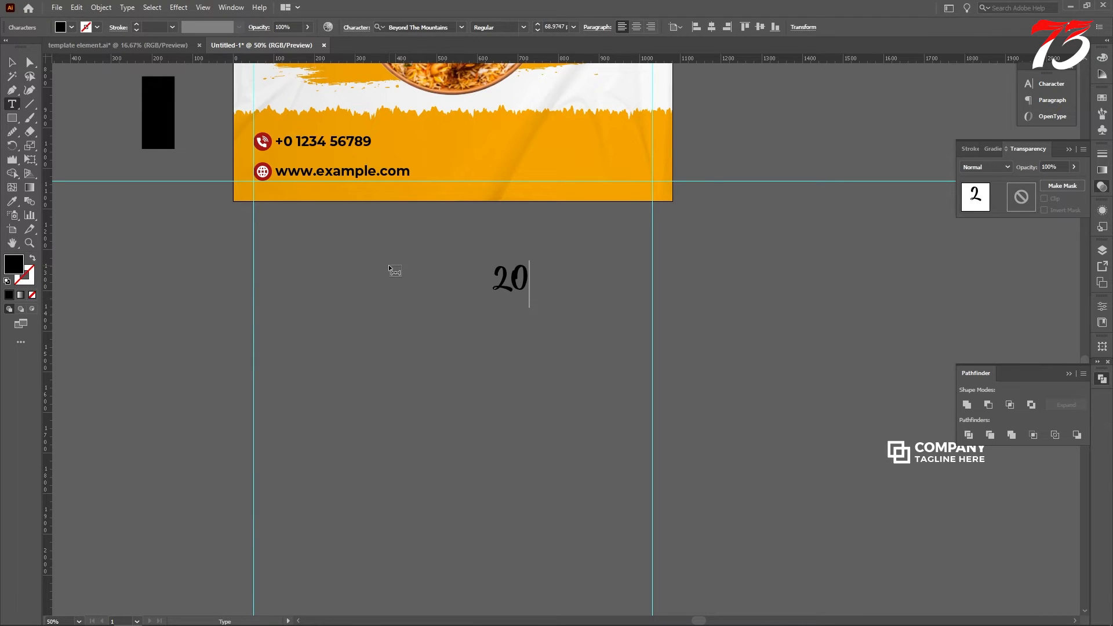
type("%")
left_click(10, 60)
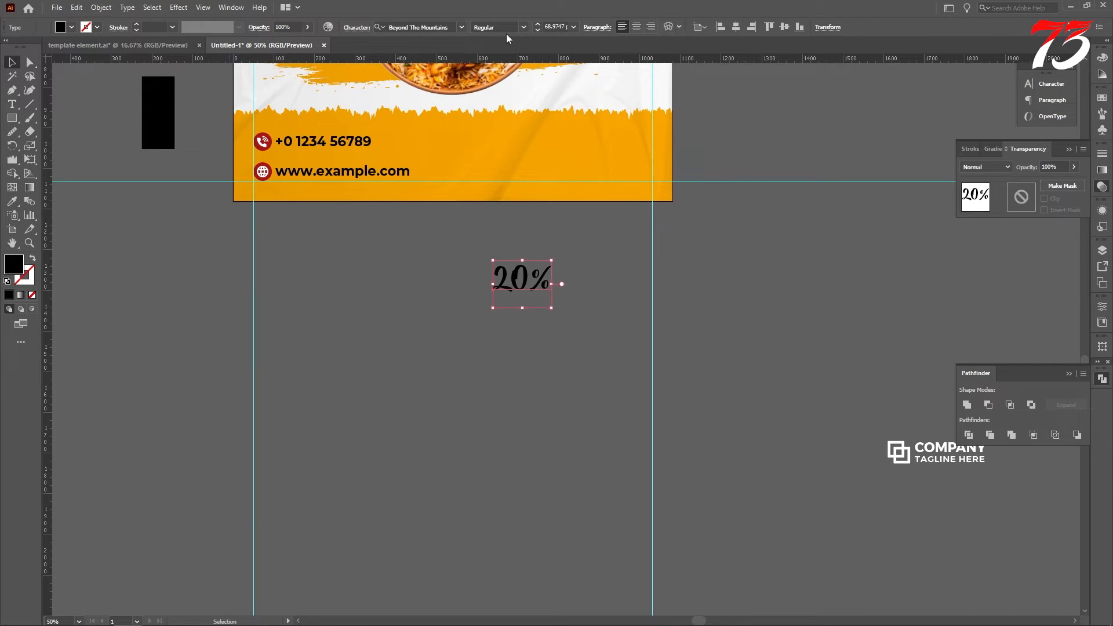
type("ope")
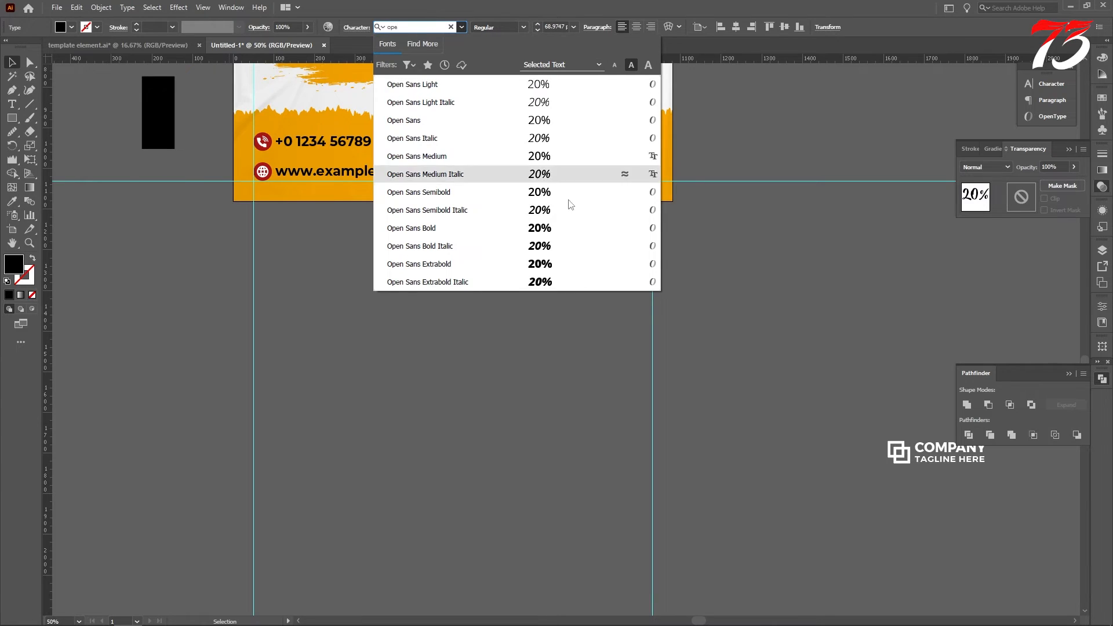
left_click(539, 262)
scroll(526, 383, "up", 3)
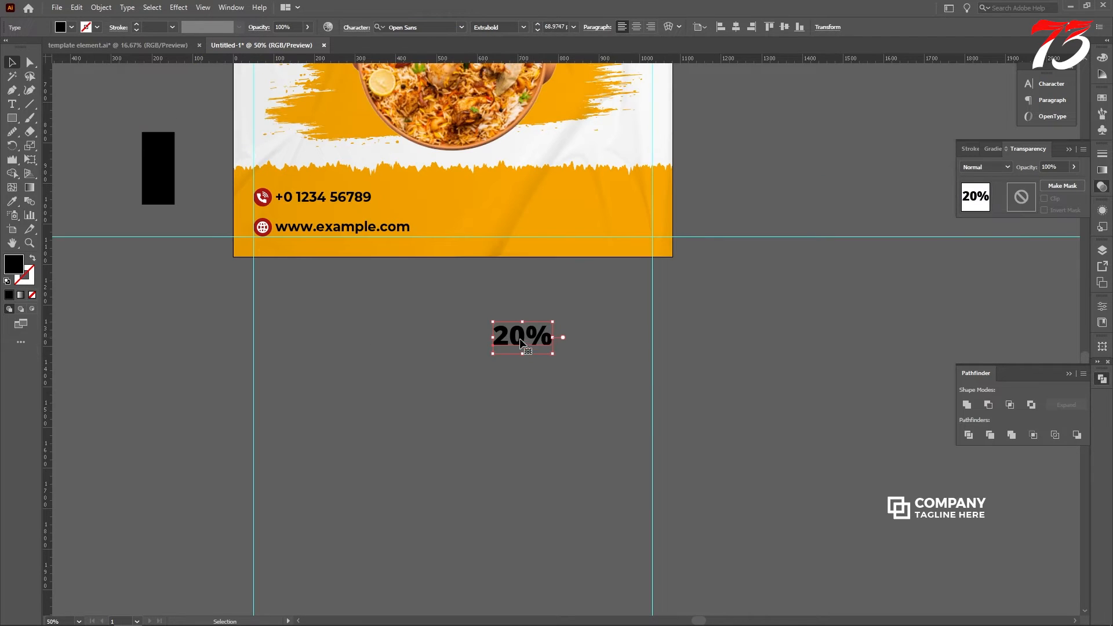
Step: Fill the 20% text with the red sampled from the circle behind the phone icon
left_click(17, 200)
scroll(244, 236, "up", 3)
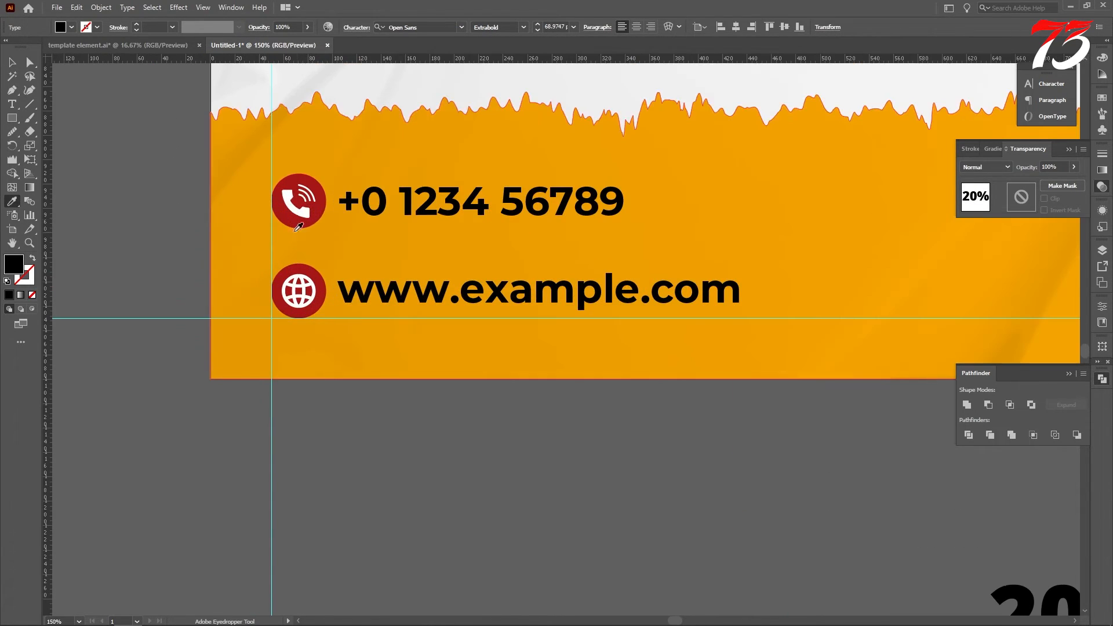
left_click(313, 213)
left_click(12, 62)
scroll(252, 235, "down", 3)
scroll(433, 332, "down", 1)
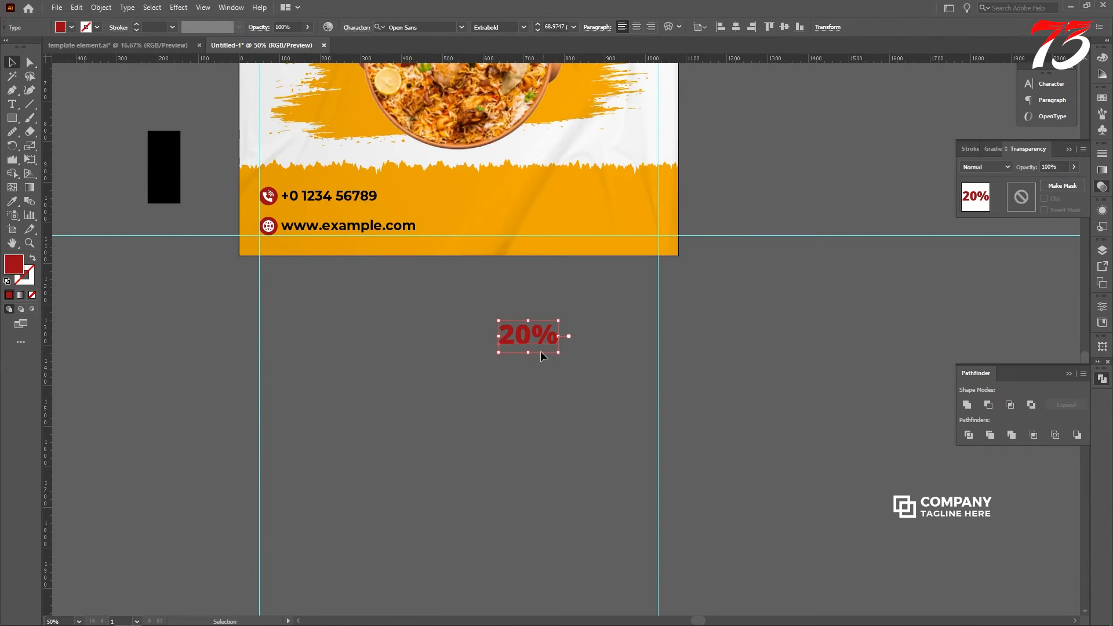
Step: Place the 20% text on the orange band and change a copy below it to read ADDITIONAL
left_click_drag(540, 348, 201, 204)
left_click(519, 298)
scroll(508, 244, "up", 1)
scroll(581, 295, "up", 3)
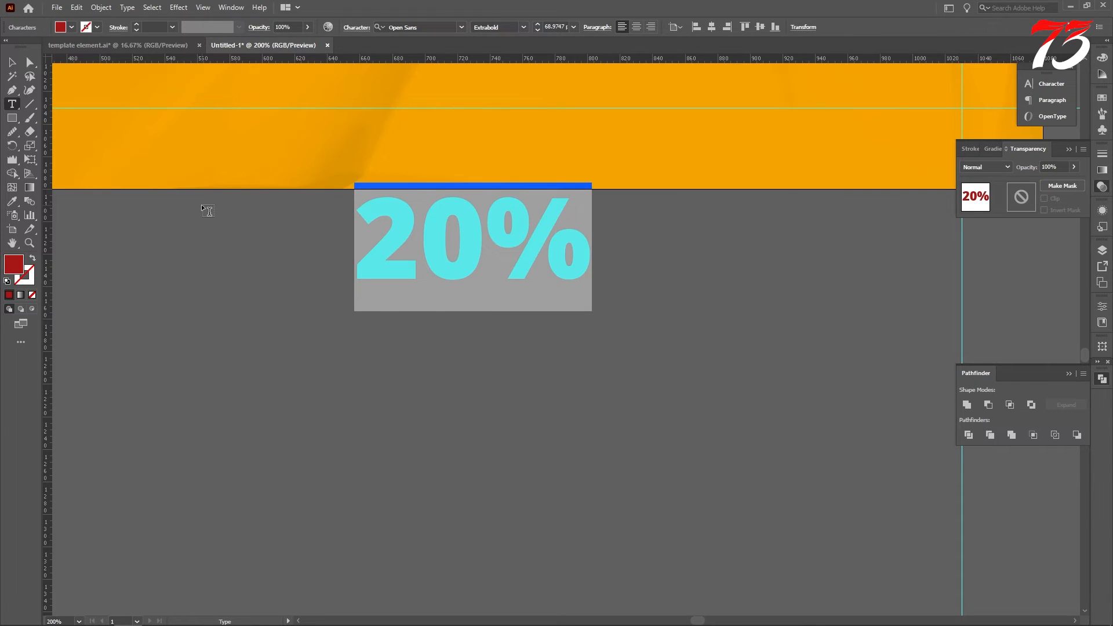
type("ASS")
key("BackSpace")
key("BackSpace")
type("D")
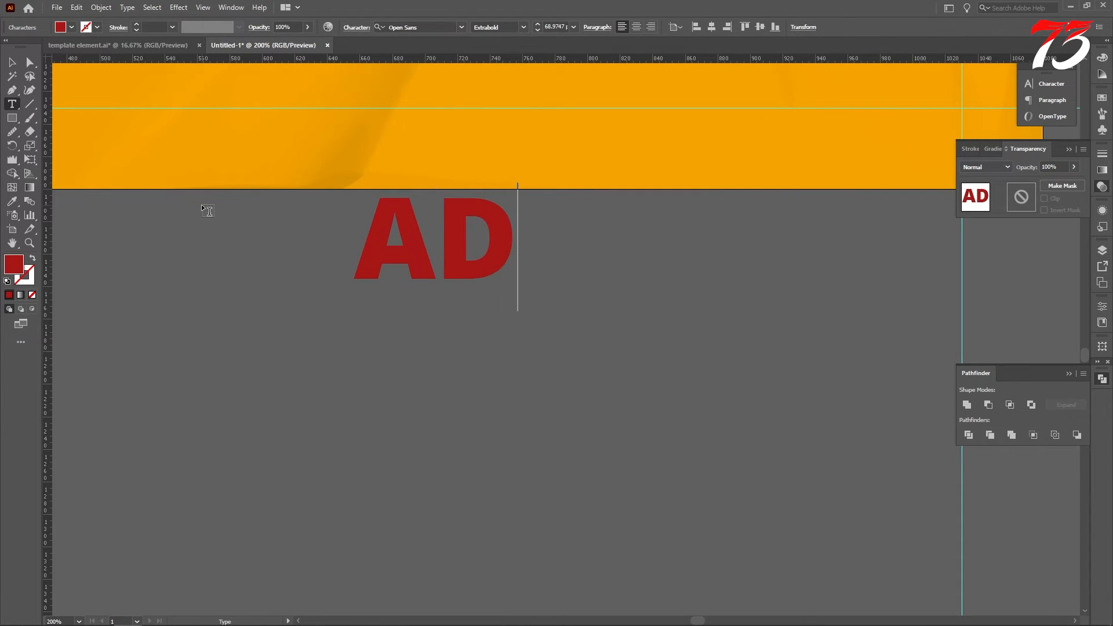
type("DITIONAL")
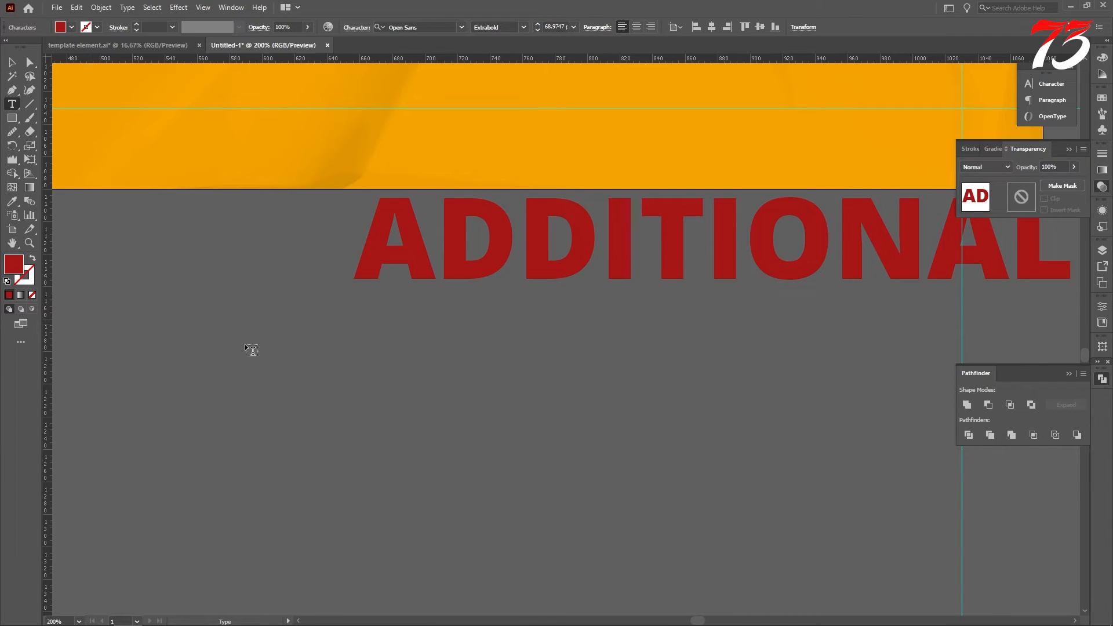
scroll(245, 346, "up", 1)
key("Escape")
Step: Shrink the ADDITIONAL text to about 4.2 pt and fill it with white (ffffff)
scroll(520, 256, "down", 2)
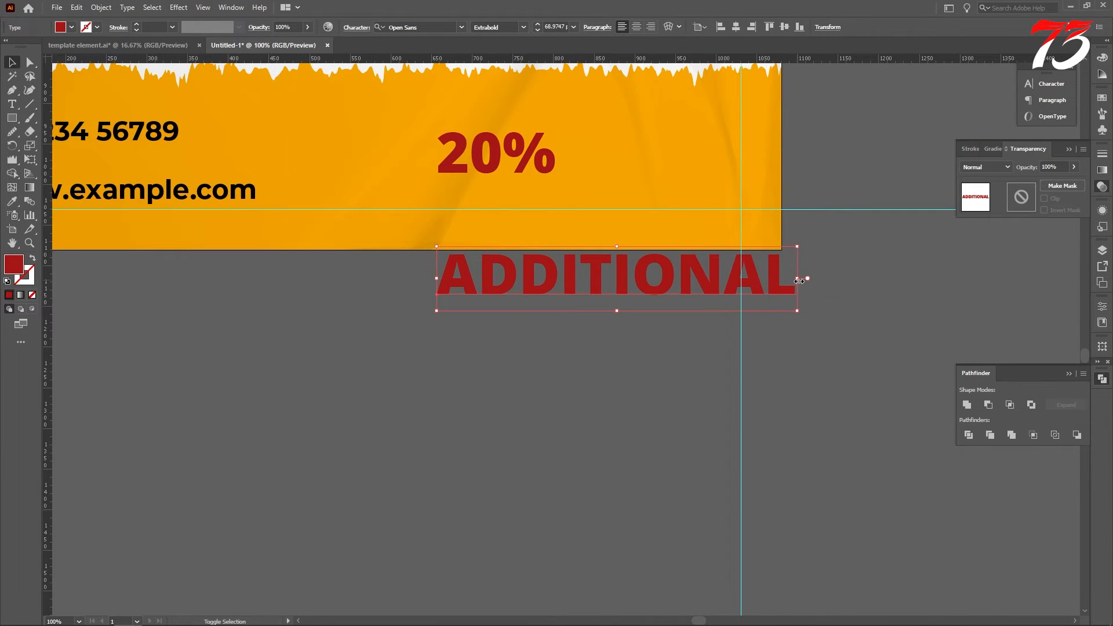
left_click_drag(799, 282, 460, 280)
left_click(13, 201)
scroll(15, 203, "up", 3)
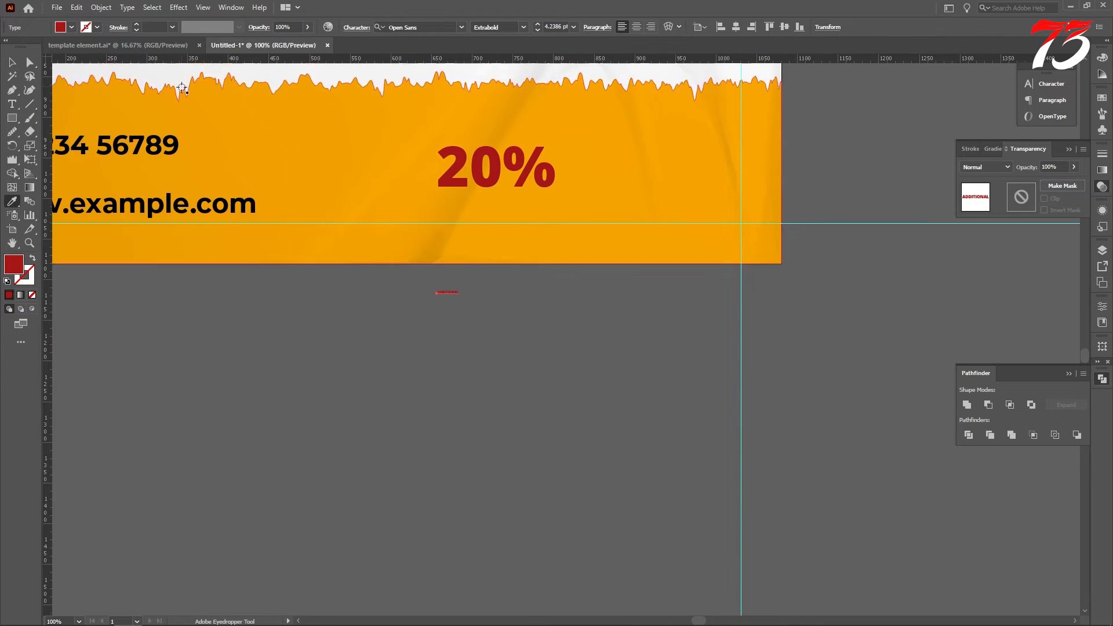
double_click(14, 264)
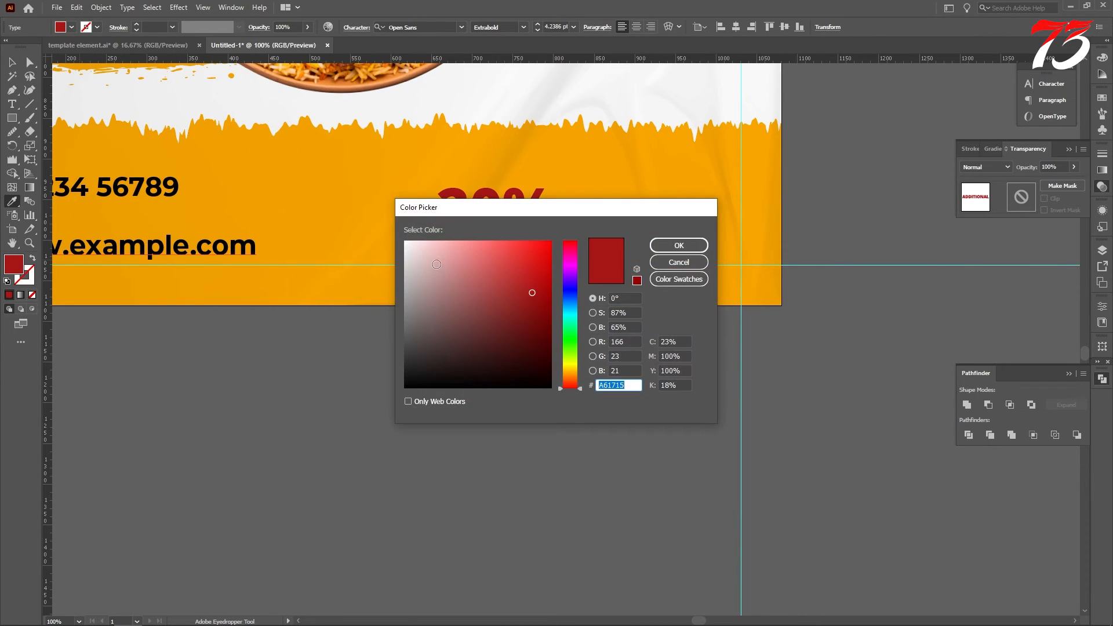
type("ffffff")
left_click(650, 251)
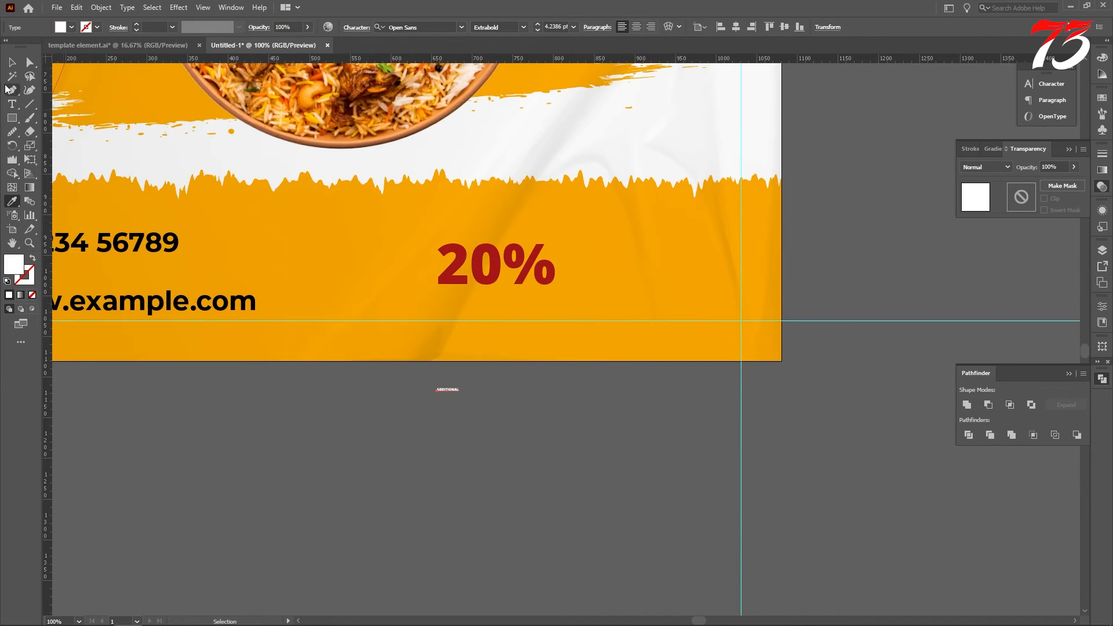
Step: Rotate ADDITIONAL to read vertically upward, place it just before the 20%, and enlarge it to about 7.9 pt to match the numerals' height
scroll(422, 382, "up", 3)
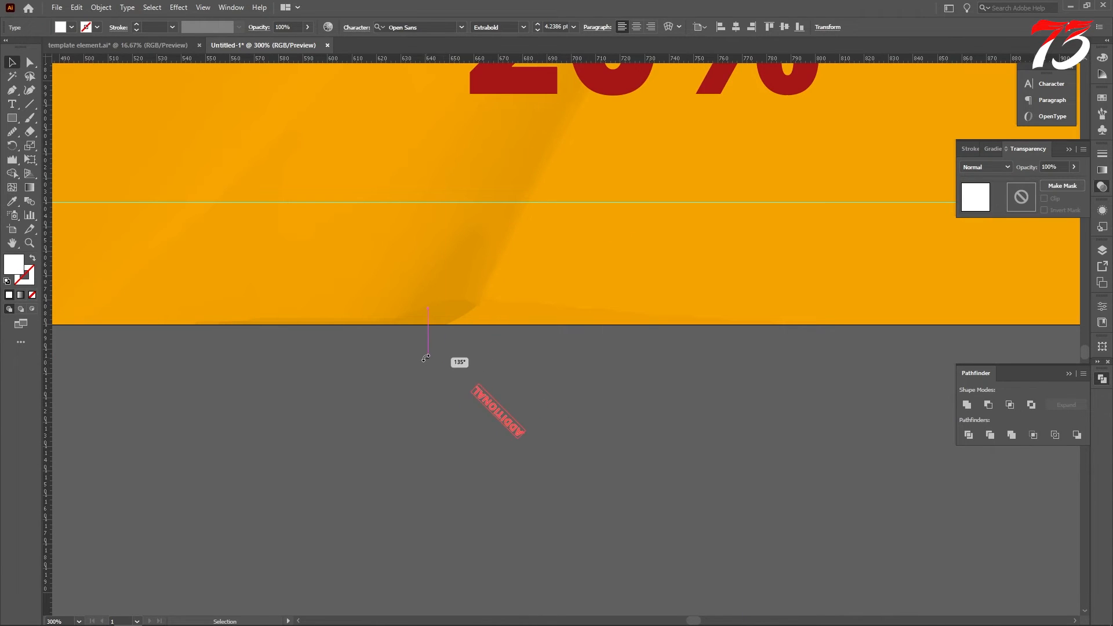
left_click_drag(467, 361, 481, 259)
scroll(537, 426, "down", 2)
scroll(490, 262, "up", 4)
scroll(481, 259, "up", 3)
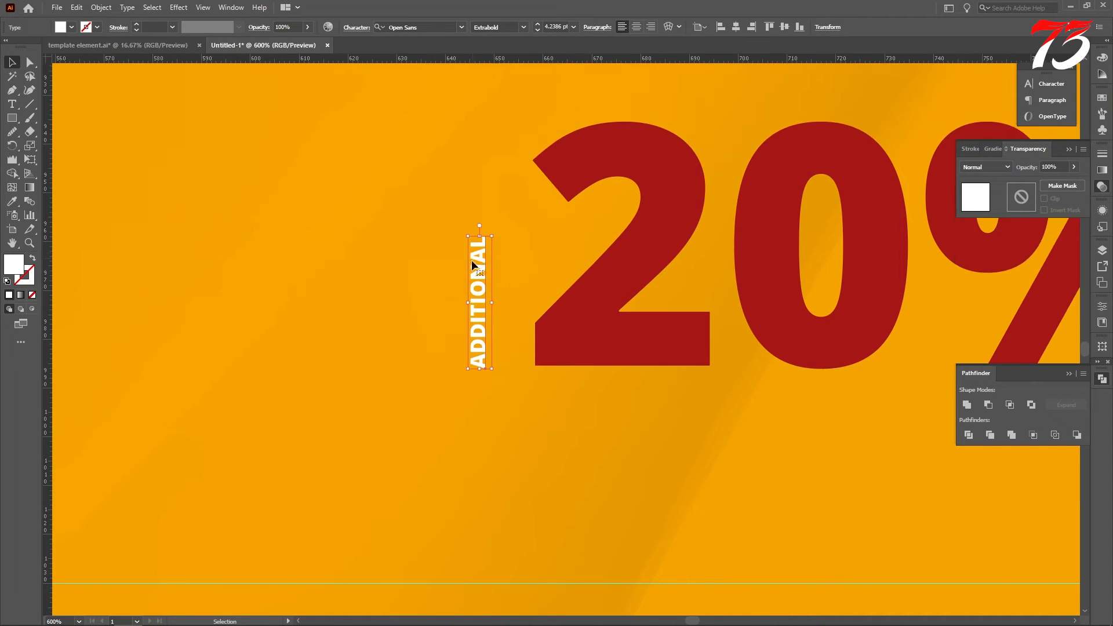
left_click_drag(471, 305, 431, 197)
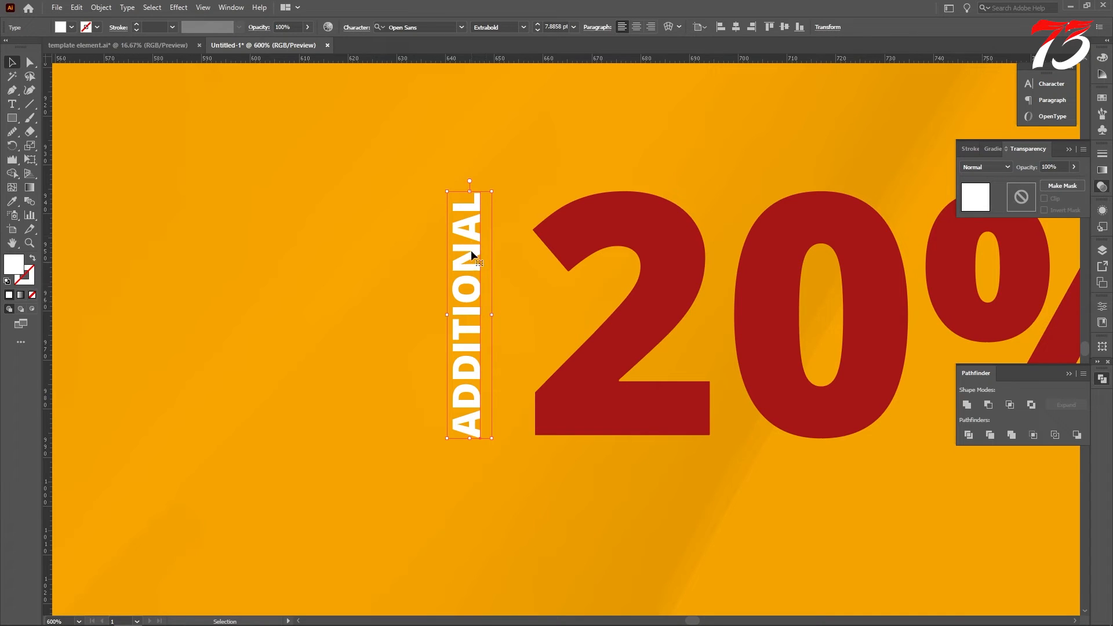
scroll(454, 278, "down", 1)
scroll(478, 432, "down", 3)
scroll(478, 432, "down", 1)
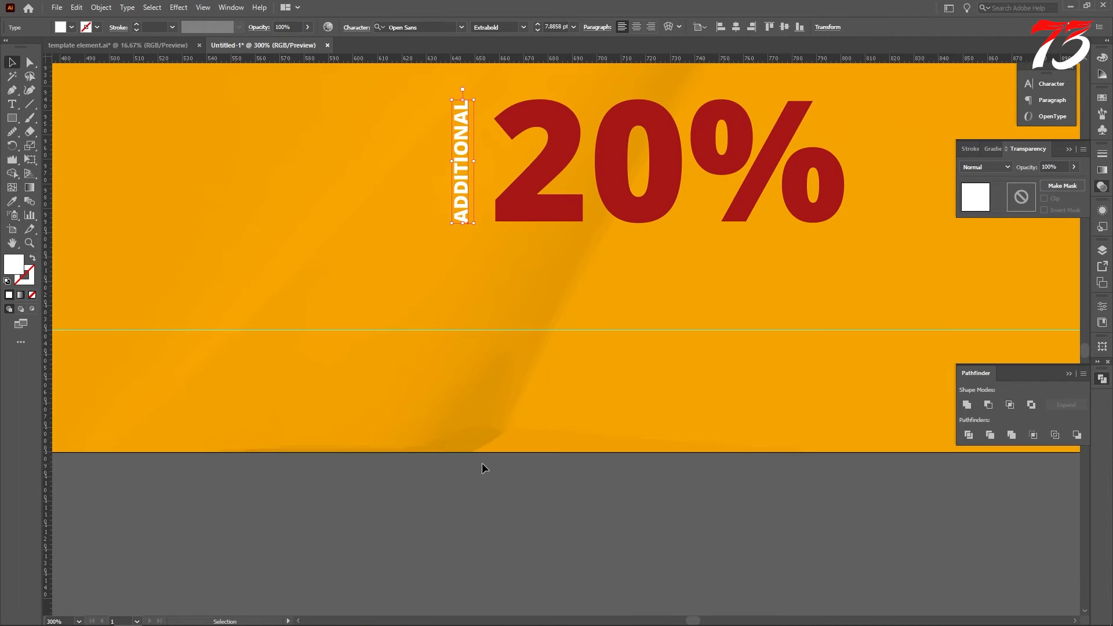
Step: Draw a rectangle about 12.7 by 54 px around ADDITIONAL, fill it with the 20% text's red, and send it behind the white text
left_click(481, 463)
key("m")
scroll(455, 115, "up", 1)
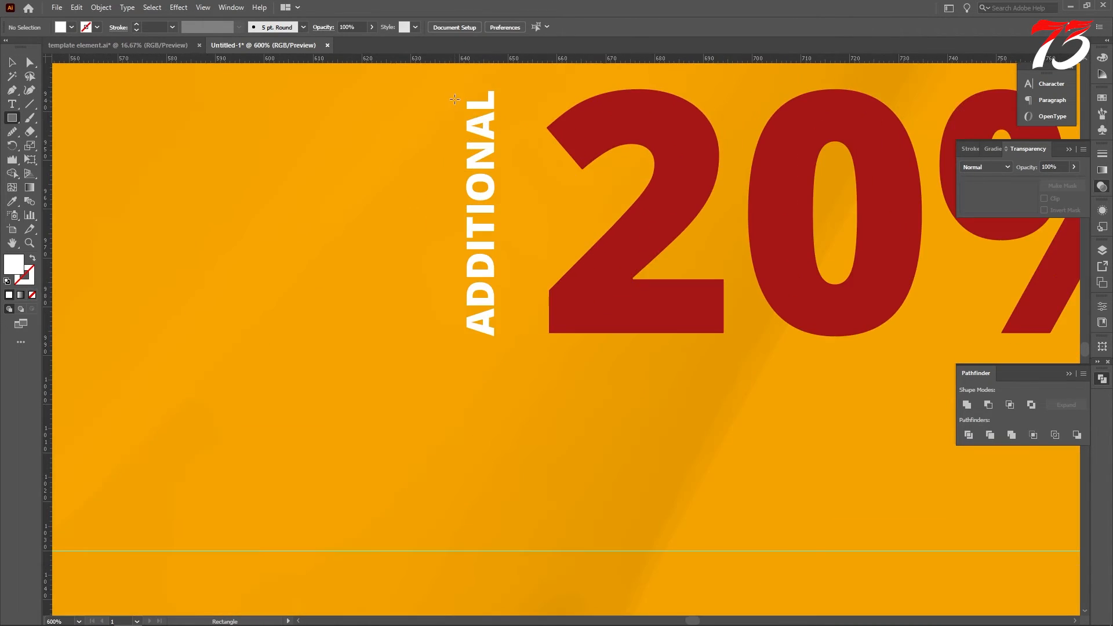
left_click_drag(452, 82, 514, 345)
left_click(11, 200)
left_click(644, 298)
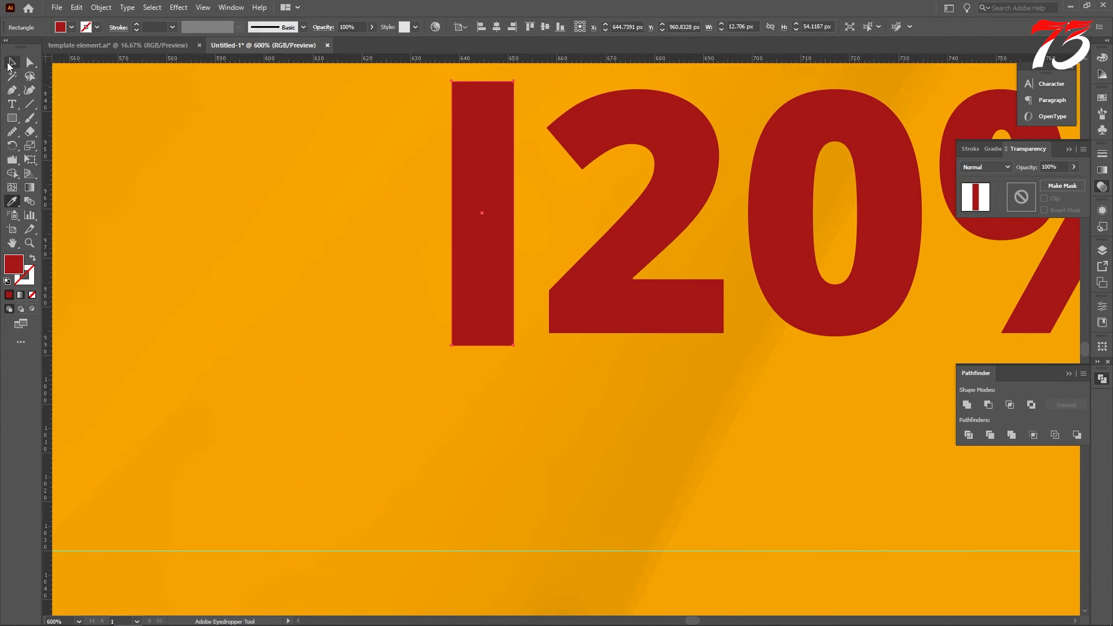
left_click(12, 62)
key("ctrl+bracketleft")
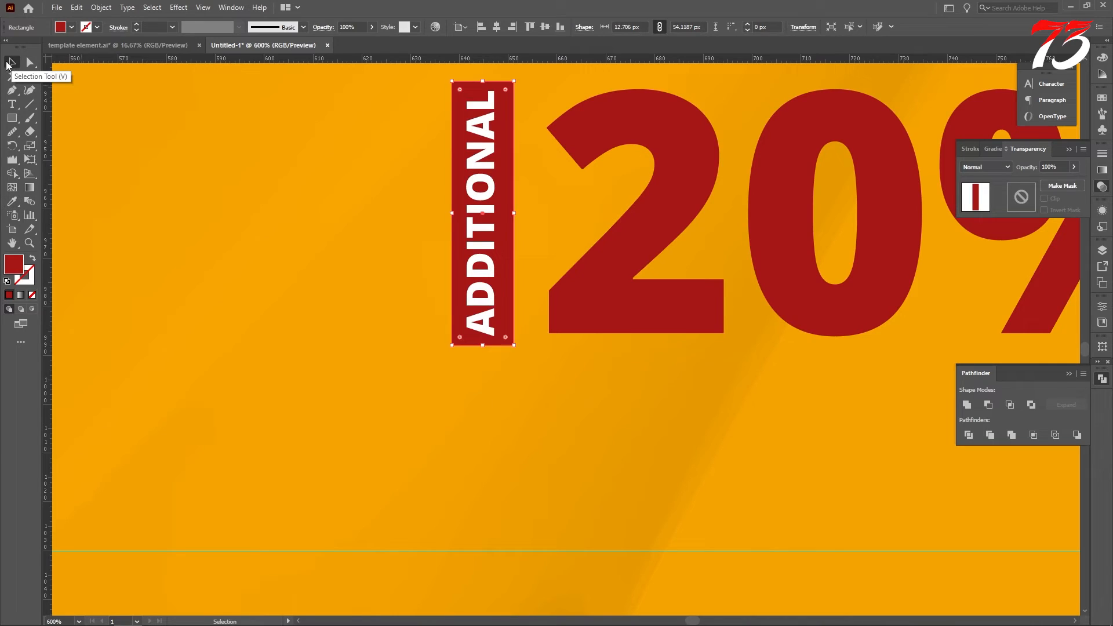
key("ctrl+shift+a")
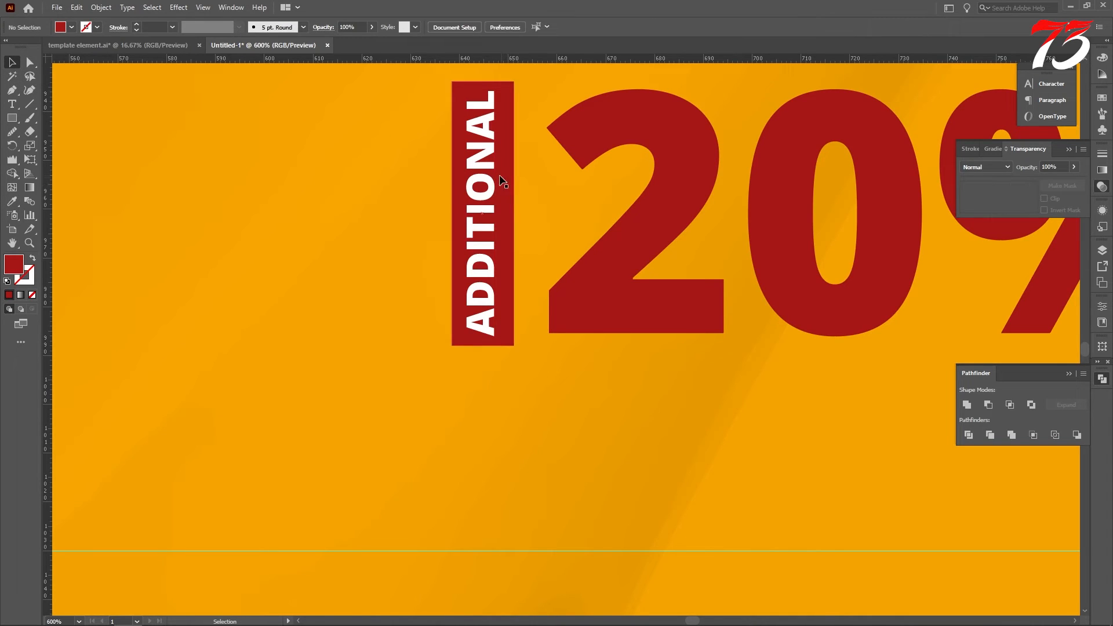
Step: Centre the ADDITIONAL text on its red bar and group the two
left_click(486, 186)
left_click(509, 172, "shift")
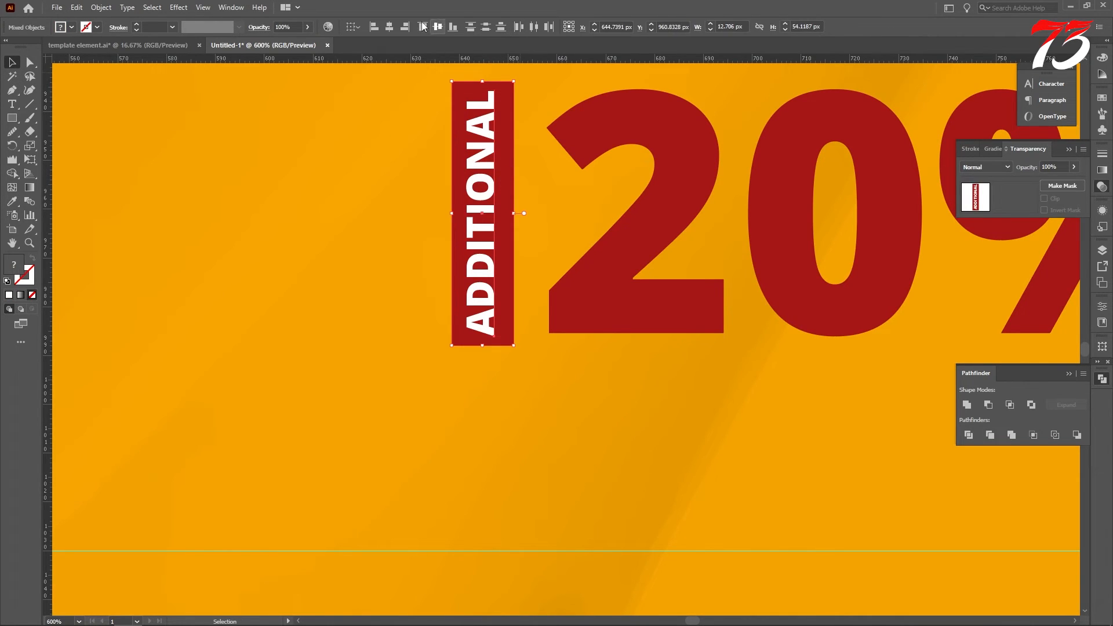
left_click(389, 27)
scroll(544, 381, "down", 1)
left_click(282, 381)
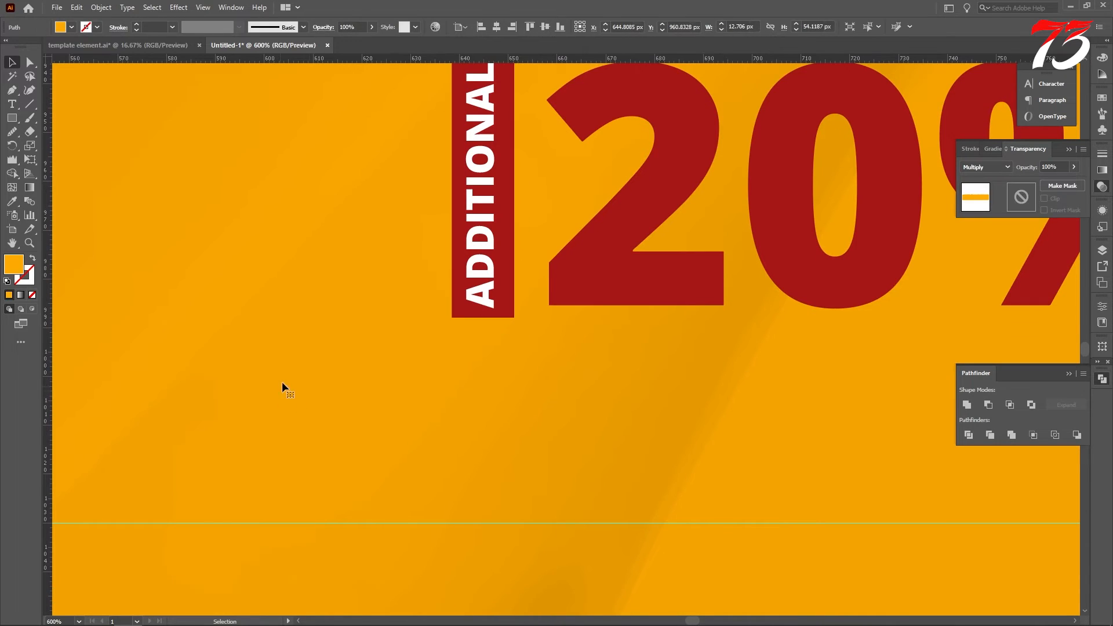
left_click(480, 185)
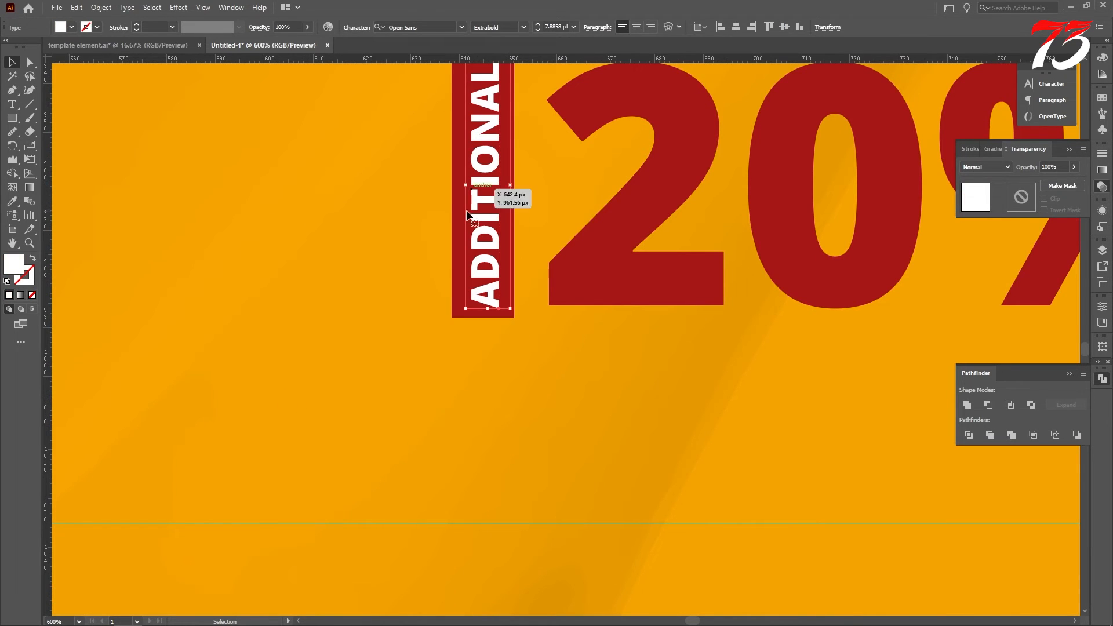
scroll(467, 215, "up", 5)
left_click_drag(501, 231, 493, 228)
left_click(375, 221, "shift")
scroll(375, 221, "down", 4)
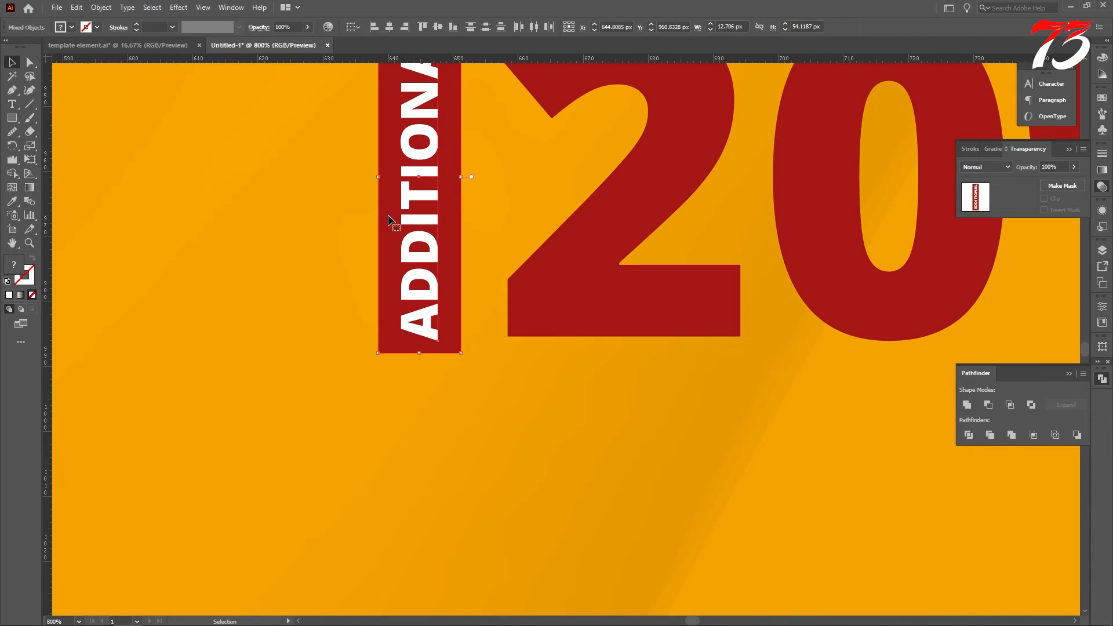
key("ctrl+g")
Step: Enlarge the 20% text to about 72.3 pt and line it up closely beside the ADDITIONAL bar at matching height
key("ctrl+equal")
left_click_drag(419, 331, 434, 319)
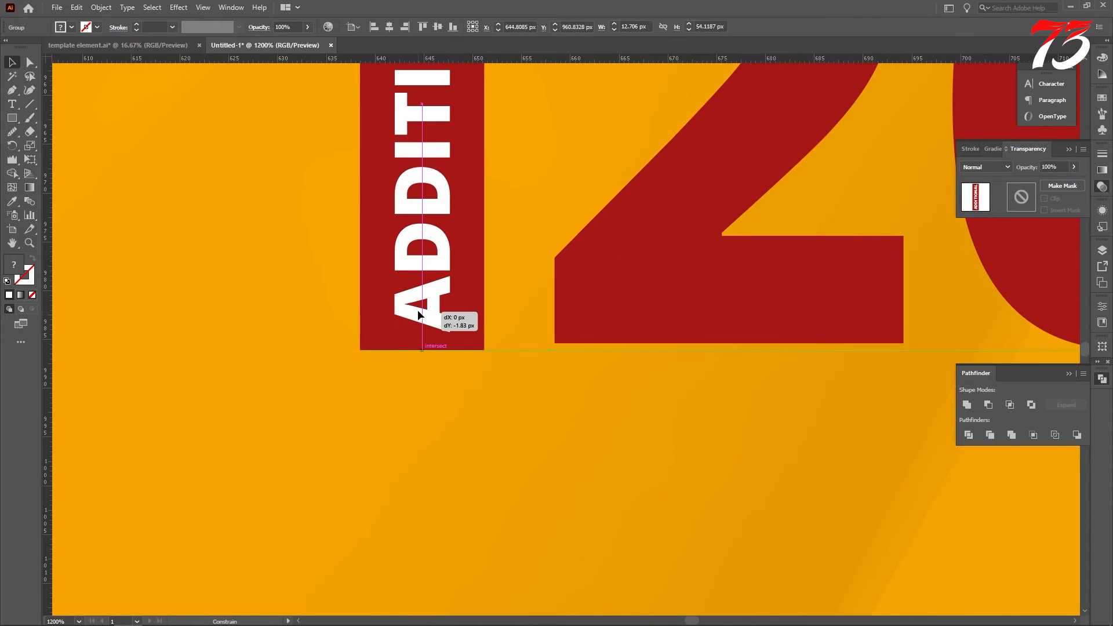
key("ctrl+minus")
left_click(550, 180)
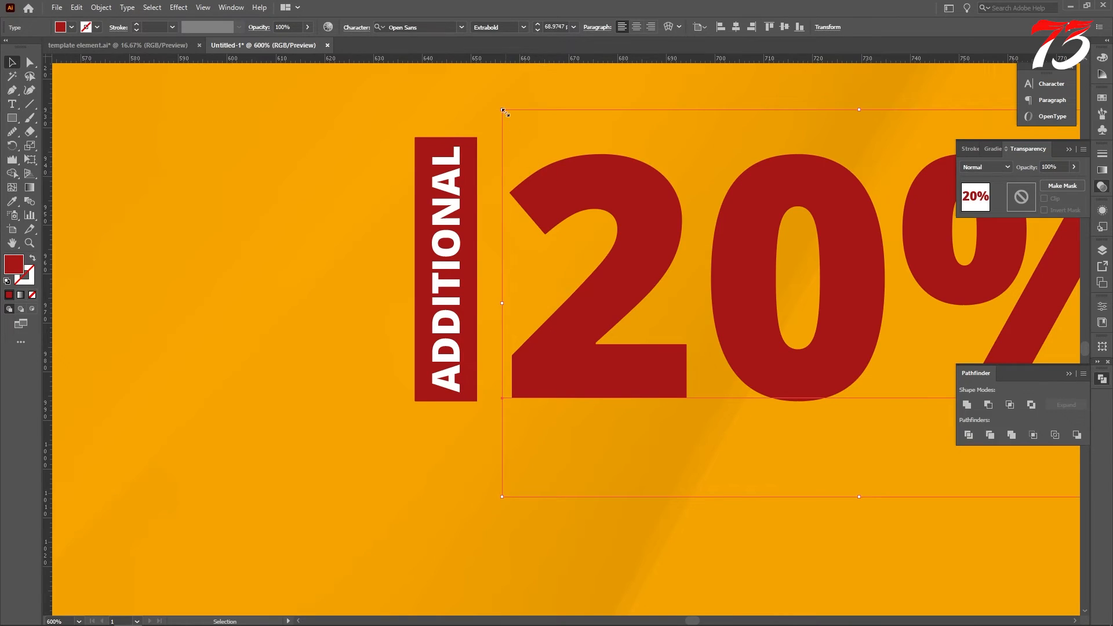
left_click_drag(504, 111, 468, 76)
left_click_drag(435, 263, 489, 255)
left_click_drag(500, 129, 501, 139)
left_click_drag(512, 267, 425, 265)
scroll(379, 269, "down", 6)
left_click(439, 378)
Step: Copy the 20% text to its right, shrink the copy to about 32.3 pt, and change it to read OFF ON
scroll(395, 275, "up", 3)
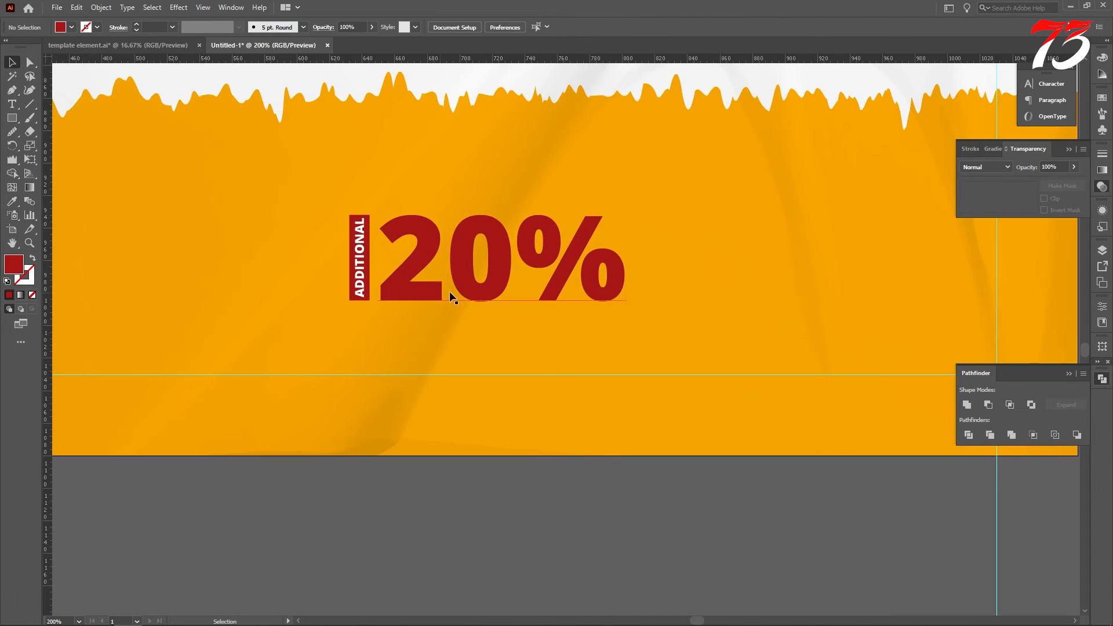
scroll(458, 293, "up", 2)
scroll(451, 302, "down", 1)
left_click_drag(450, 290, 668, 290)
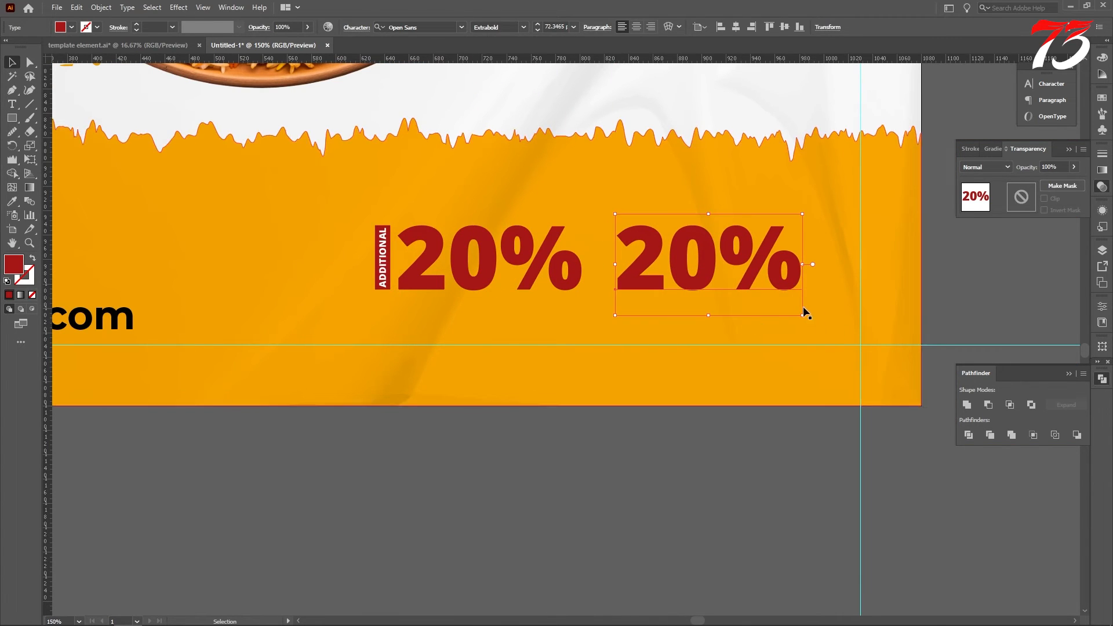
left_click_drag(803, 315, 549, 222)
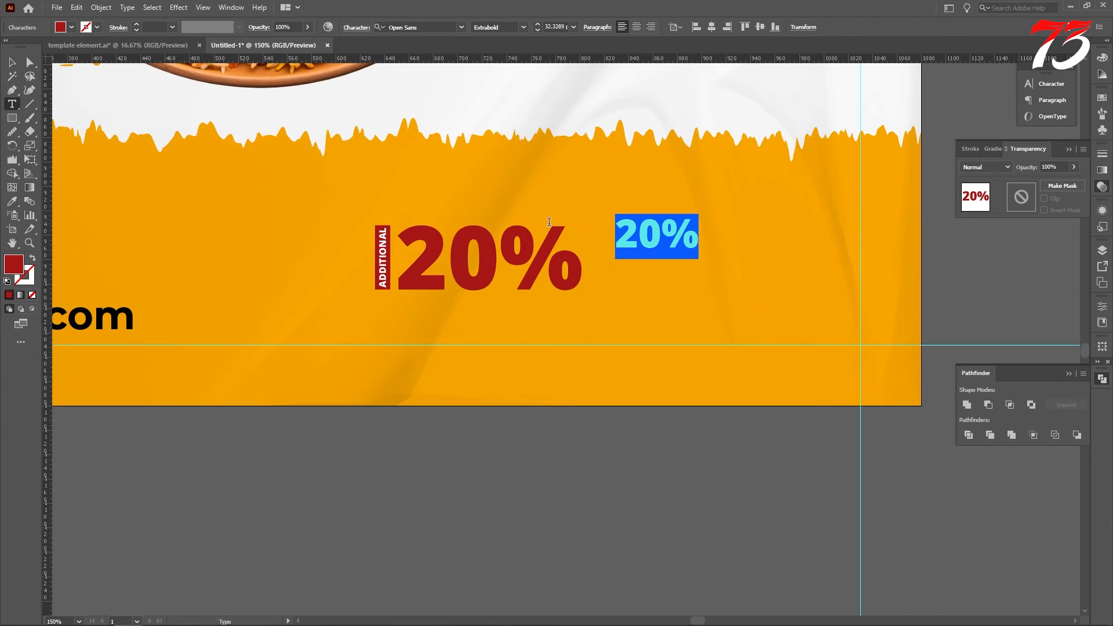
type("OFF ON")
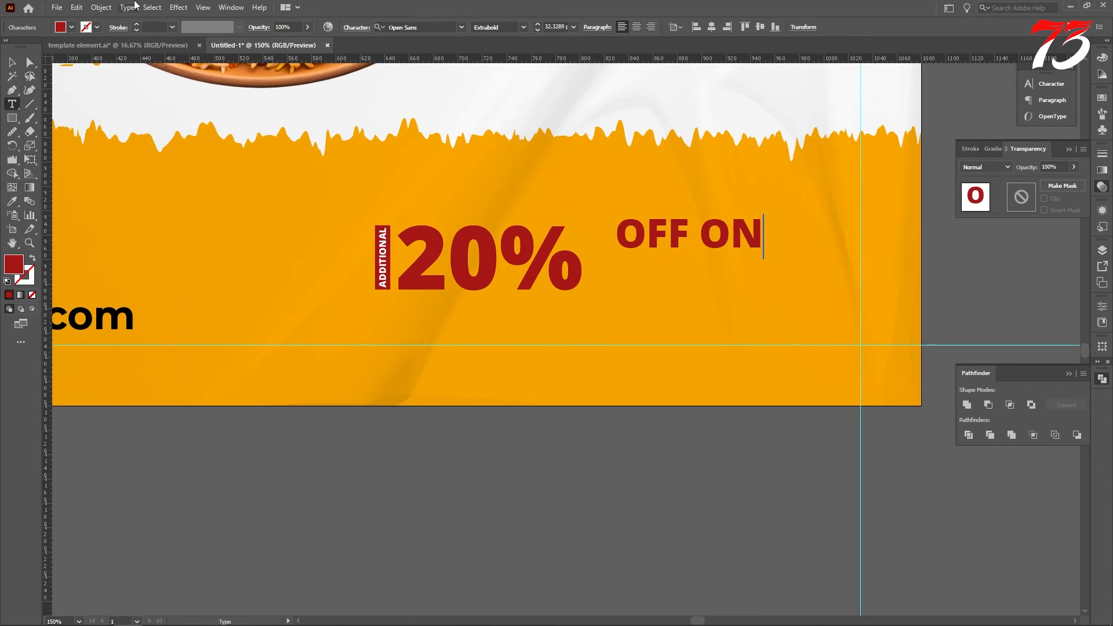
left_click(12, 64)
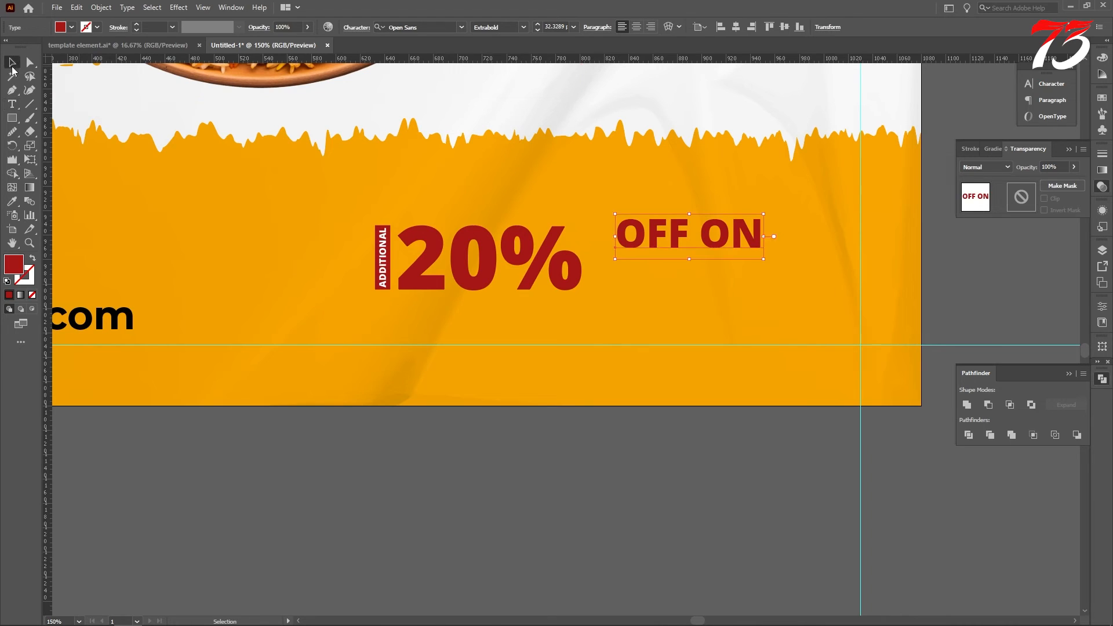
Step: Set the OFF ON text to Bold and place a copy of it directly beneath
left_click(523, 28)
left_click(490, 145)
scroll(643, 235, "up", 2)
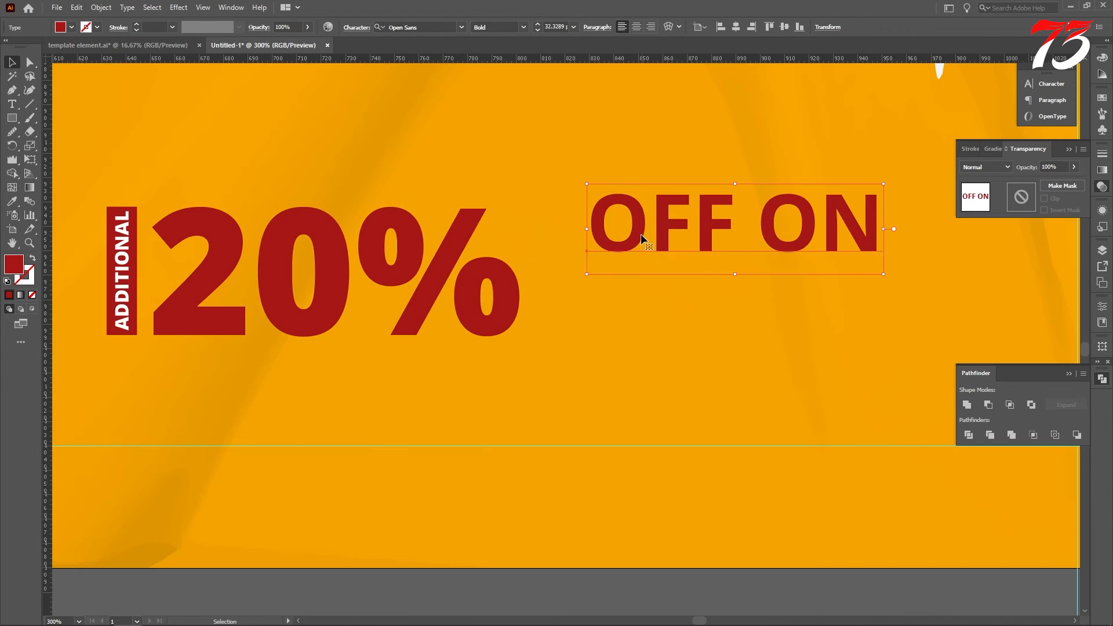
left_click_drag(641, 235, 629, 325)
Step: Change the lower OFF ON copy to read TAKEAWAYS
key("t")
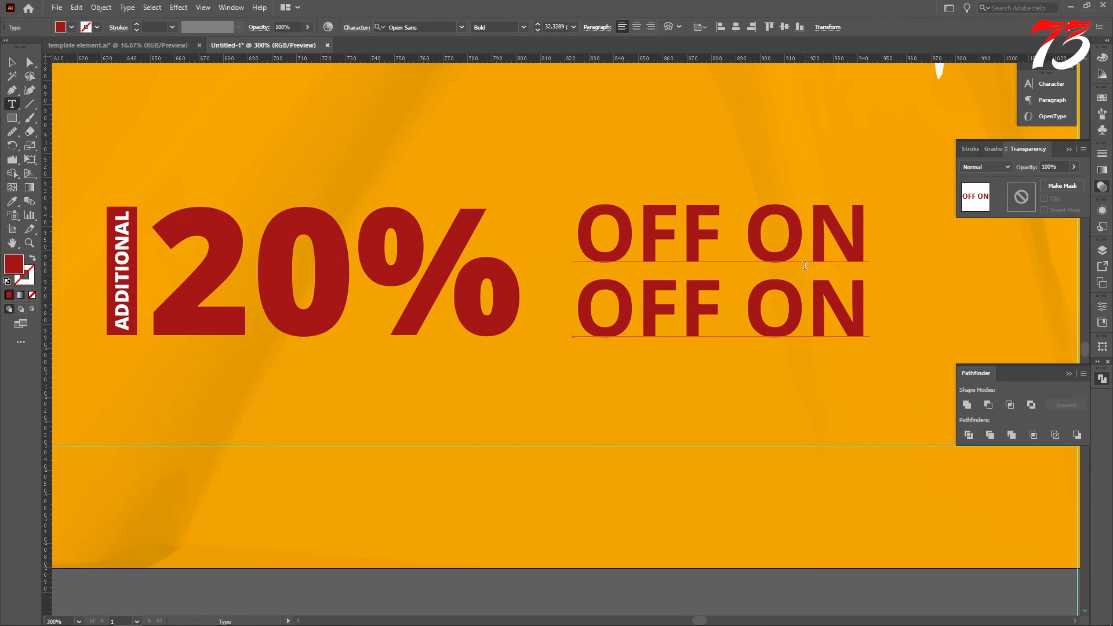
triple_click(864, 305)
type("TA")
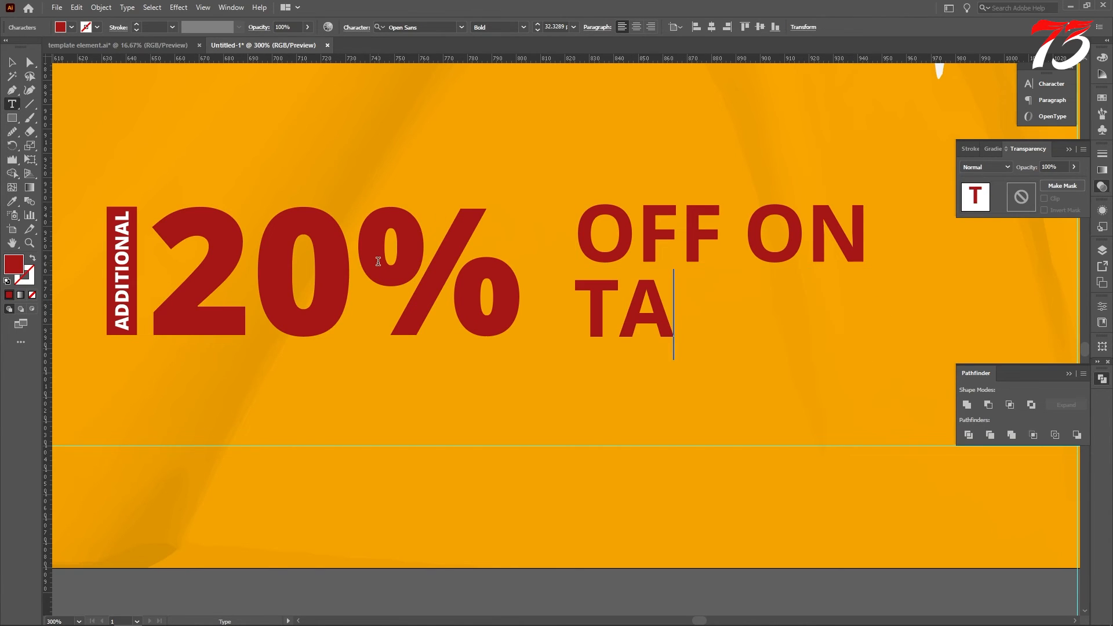
type("KEAW")
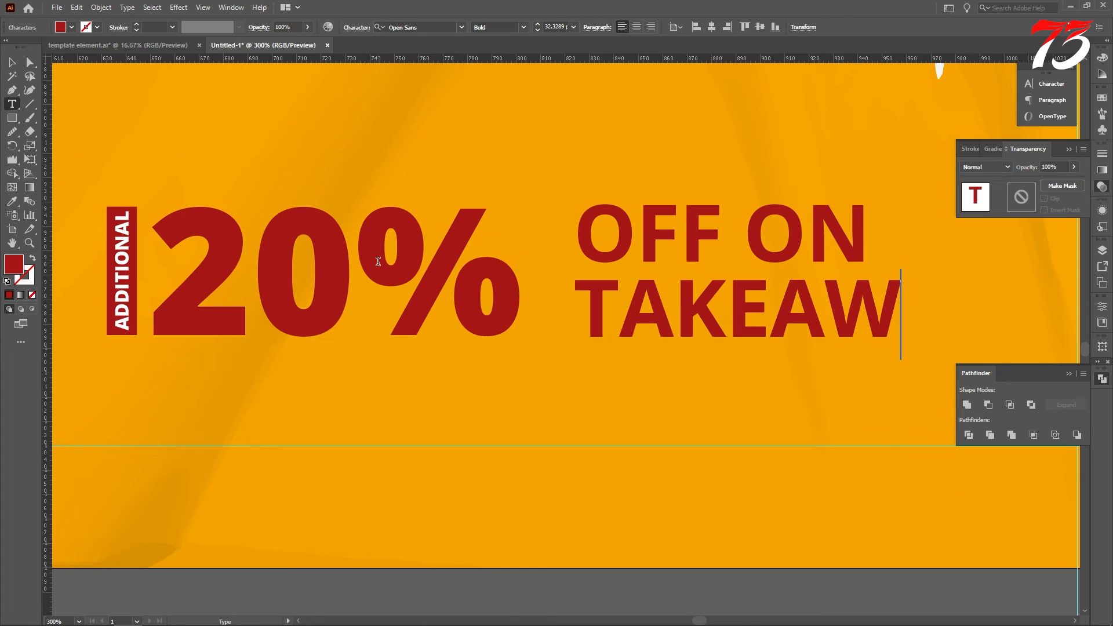
type("AYS")
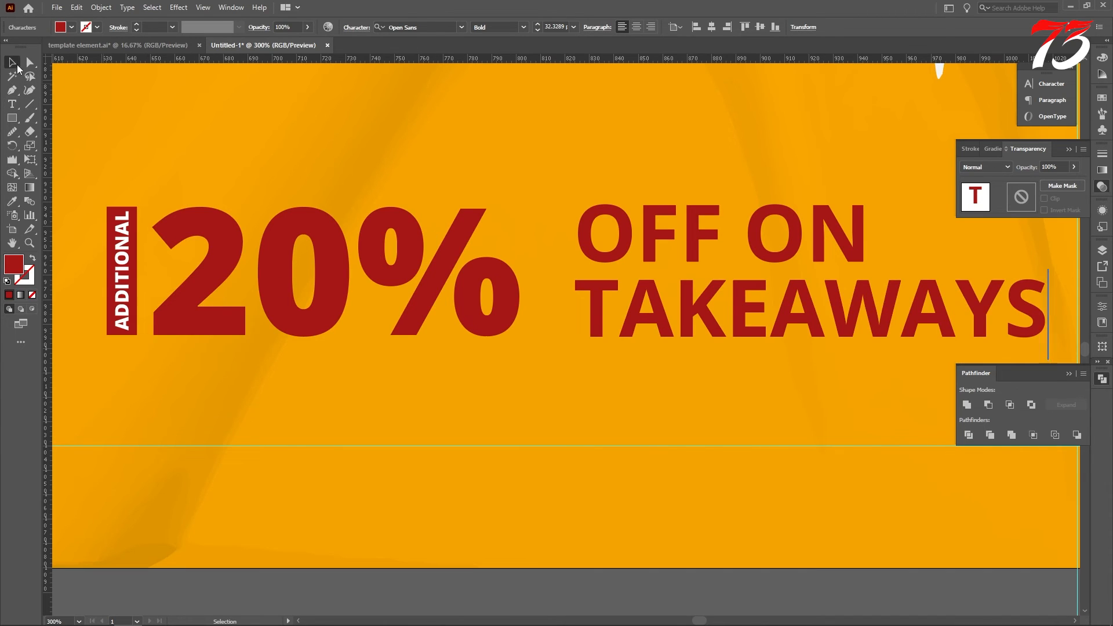
Step: Shrink TAKEAWAYS to about 20.1 pt to match the OFF ON width and move OFF ON closer above it
left_click(16, 66)
left_click_drag(1048, 316, 883, 347)
scroll(614, 262, "up", 1)
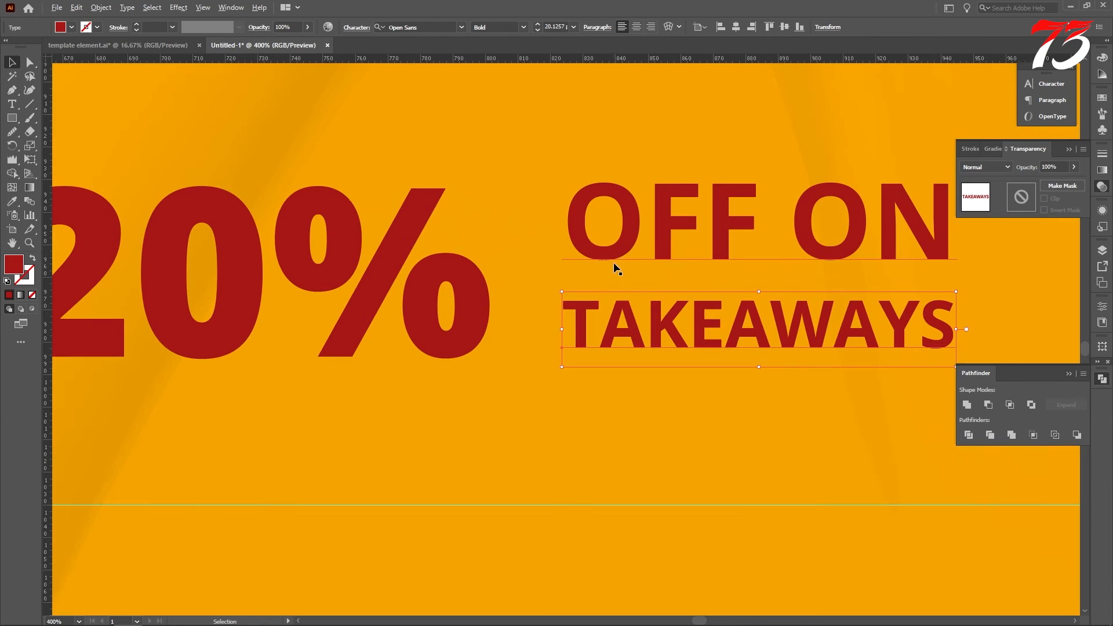
left_click_drag(616, 250, 617, 263)
Step: Recolour the OFF ON and TAKEAWAYS lines black by sampling the black rectangle beside the artboard
left_click(637, 326, "shift")
key("i")
scroll(579, 257, "down", 4)
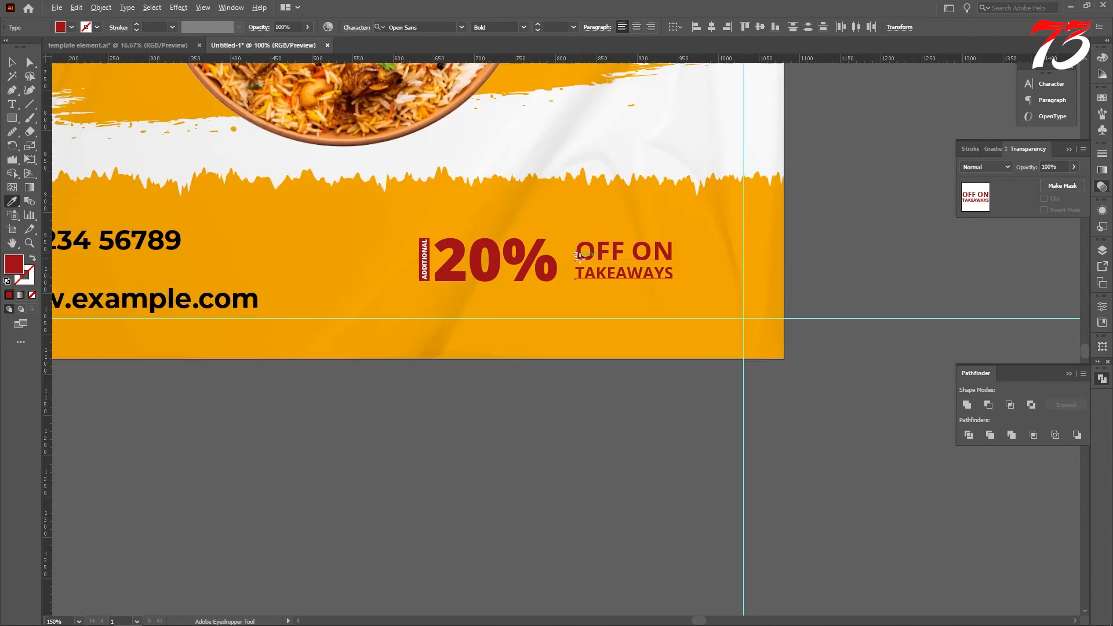
scroll(385, 299, "up", 3)
scroll(385, 299, "down", 3)
scroll(385, 298, "up", 1)
left_click(174, 293)
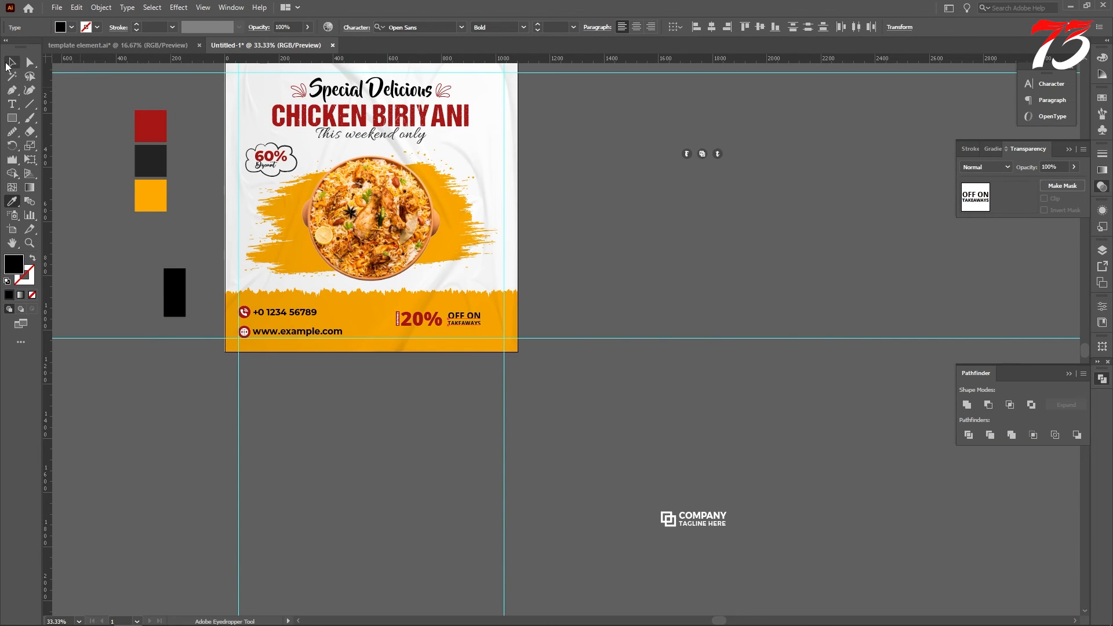
Step: Move the OFF ON and TAKEAWAYS lines close beside the 20% text
scroll(452, 324, "up", 8)
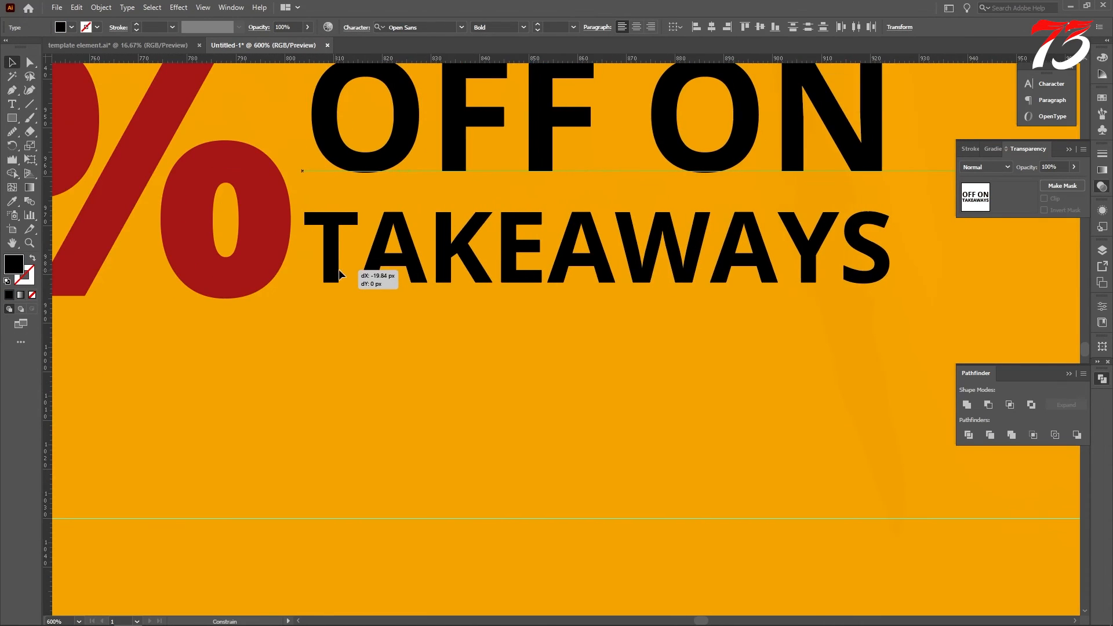
scroll(489, 299, "down", 2)
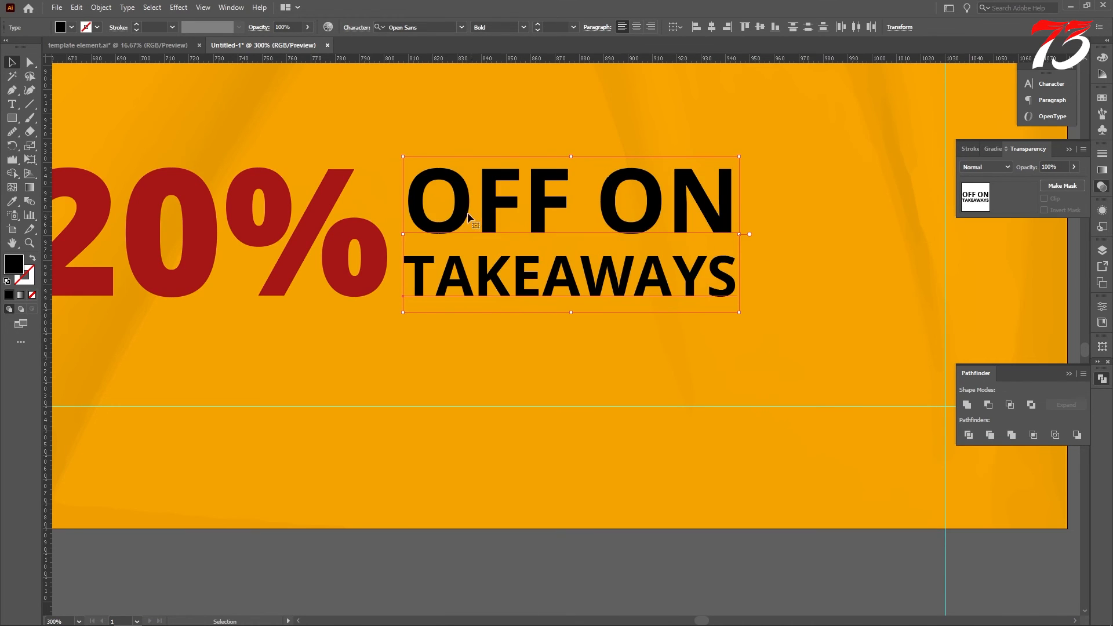
mouse_move(455, 213)
left_mouse_down()
mouse_move(317, 213)
mouse_move(463, 212)
left_mouse_up()
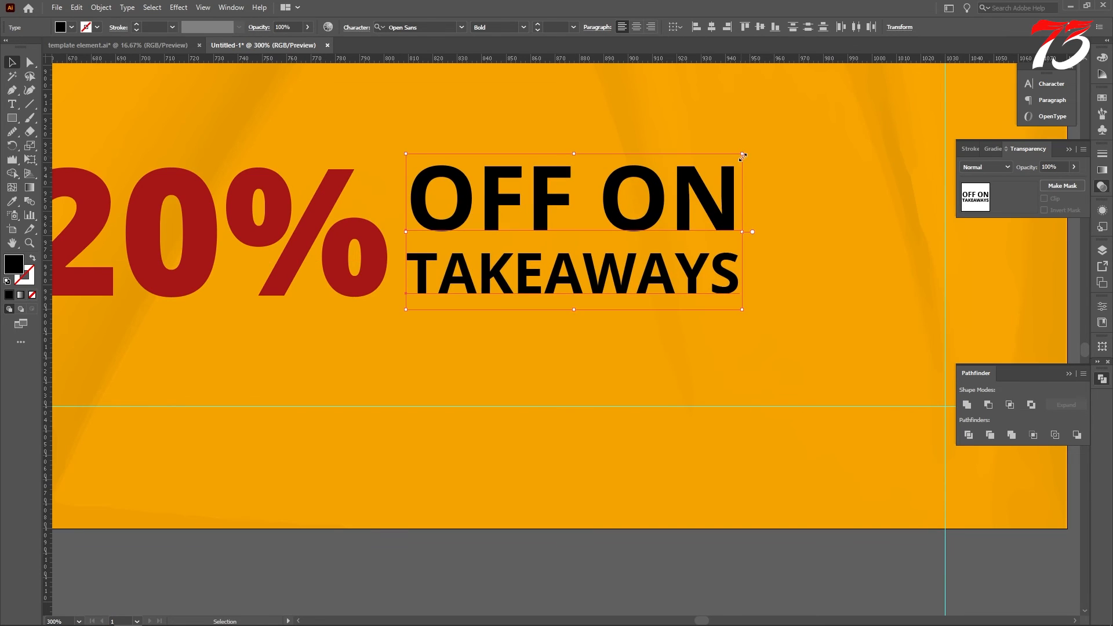
Step: Scale the OFF ON and TAKEAWAYS lines down slightly to match the 20% height and group them
left_click_drag(743, 154, 732, 158)
scroll(742, 213, "down", 2)
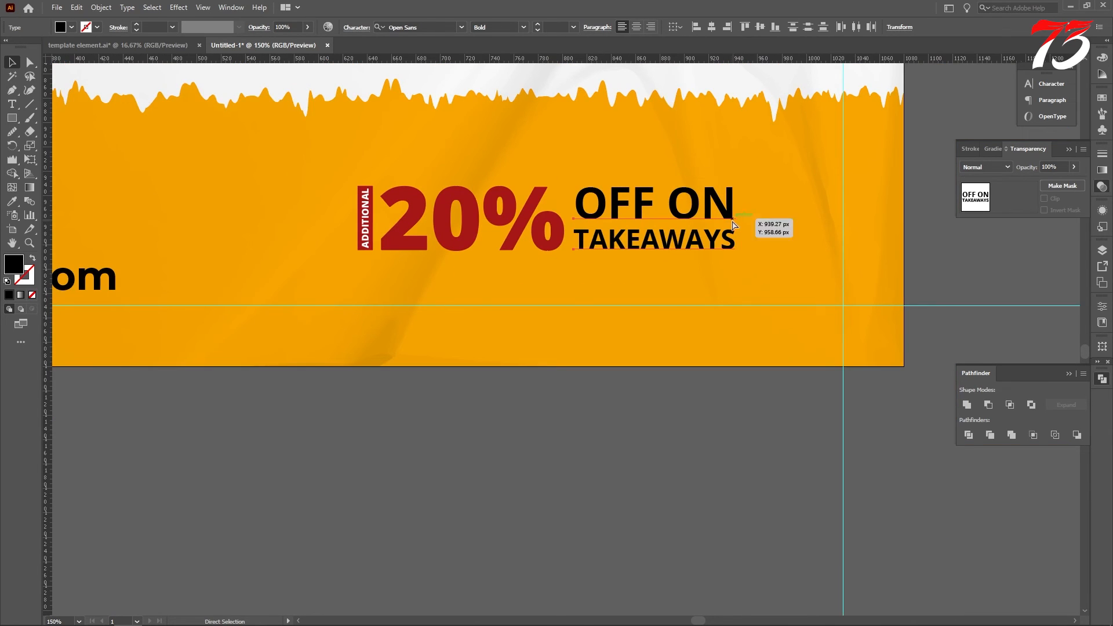
key("ctrl+g")
key("Left")
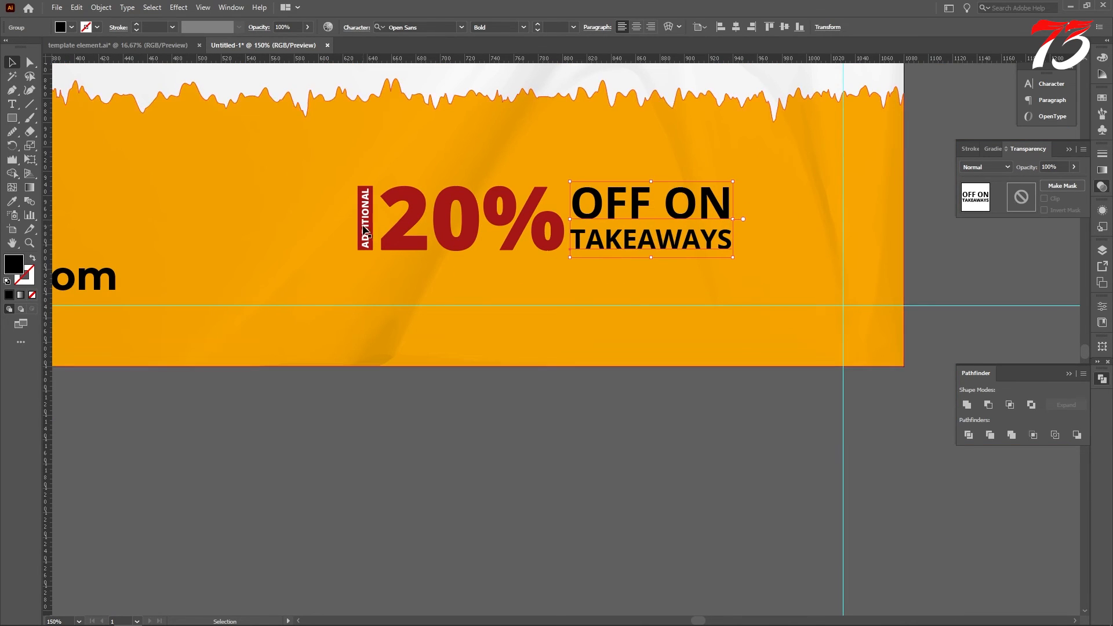
Step: Move the ADDITIONAL bar slightly closer to the 20% text
scroll(380, 249, "up", 4)
left_click_drag(321, 193, 327, 193)
scroll(379, 228, "down", 4)
Step: Group the whole 20% offer, move it against the right margin guide and enlarge it to about 360 by 98 px
left_click(464, 218, "shift")
left_click(617, 228, "shift")
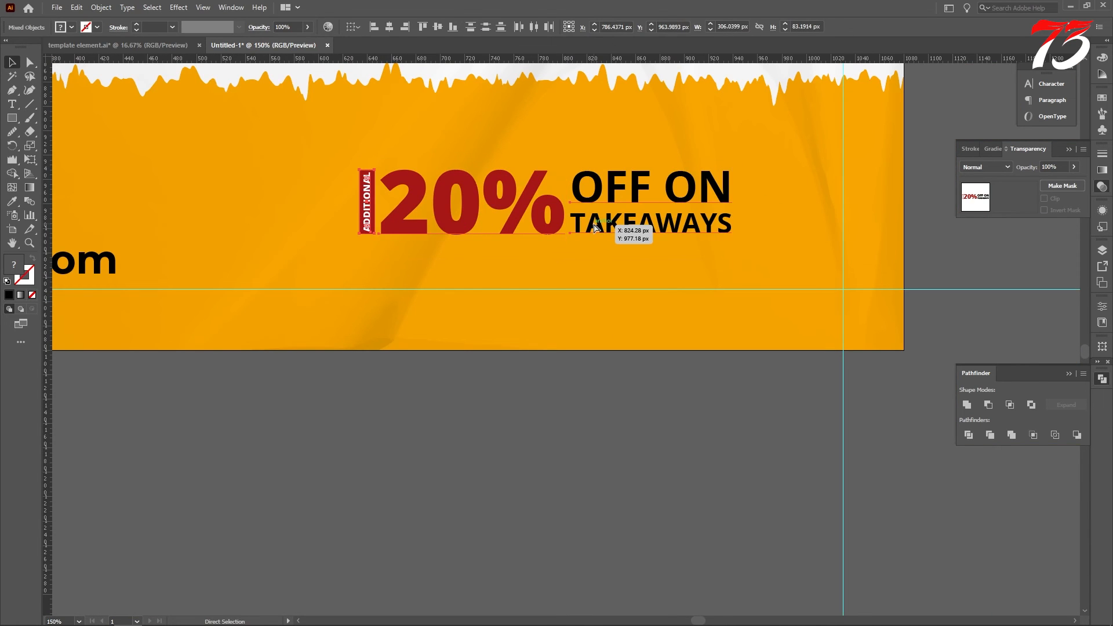
left_click_drag(608, 226, 719, 230)
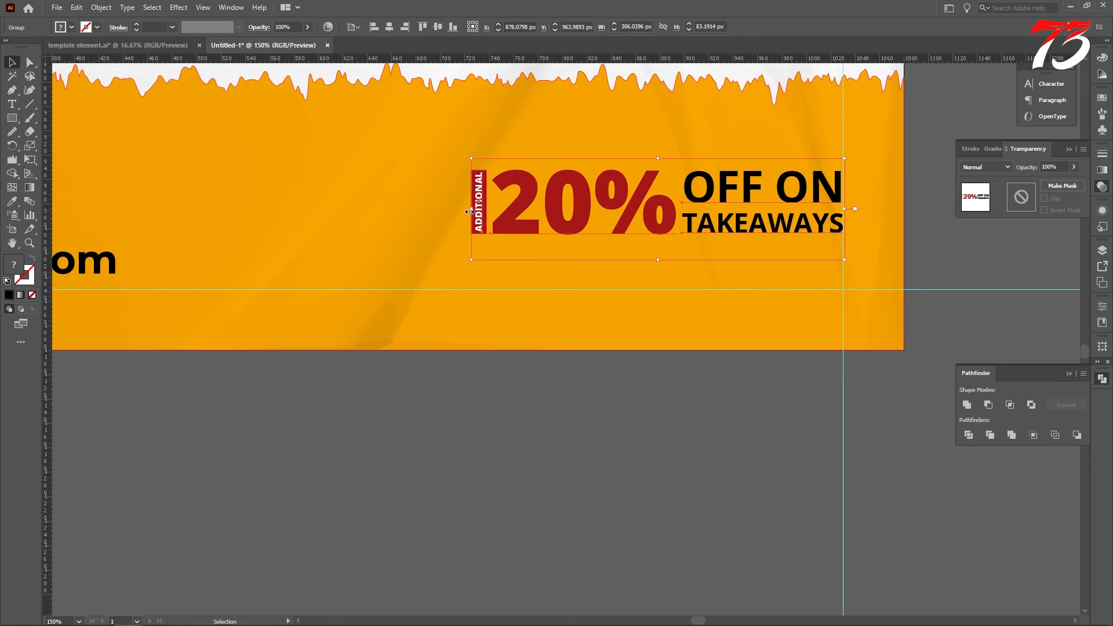
left_click_drag(471, 211, 405, 210)
scroll(527, 238, "down", 2)
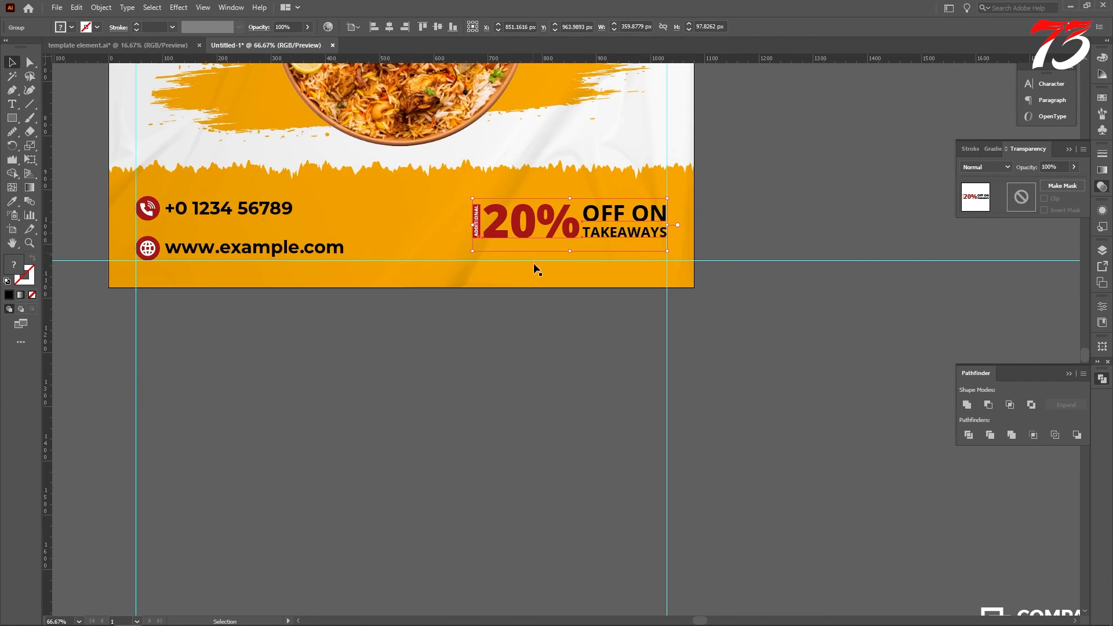
left_click(528, 372)
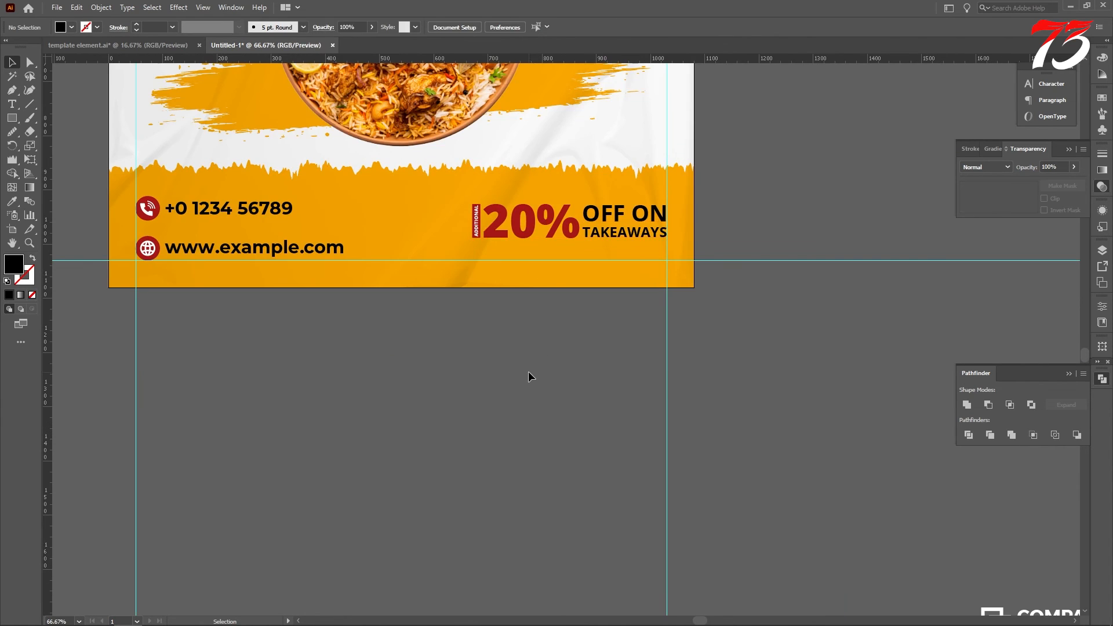
left_click(582, 230)
left_click(586, 352)
scroll(587, 351, "down", 2)
scroll(826, 336, "up", 3)
scroll(796, 369, "down", 2)
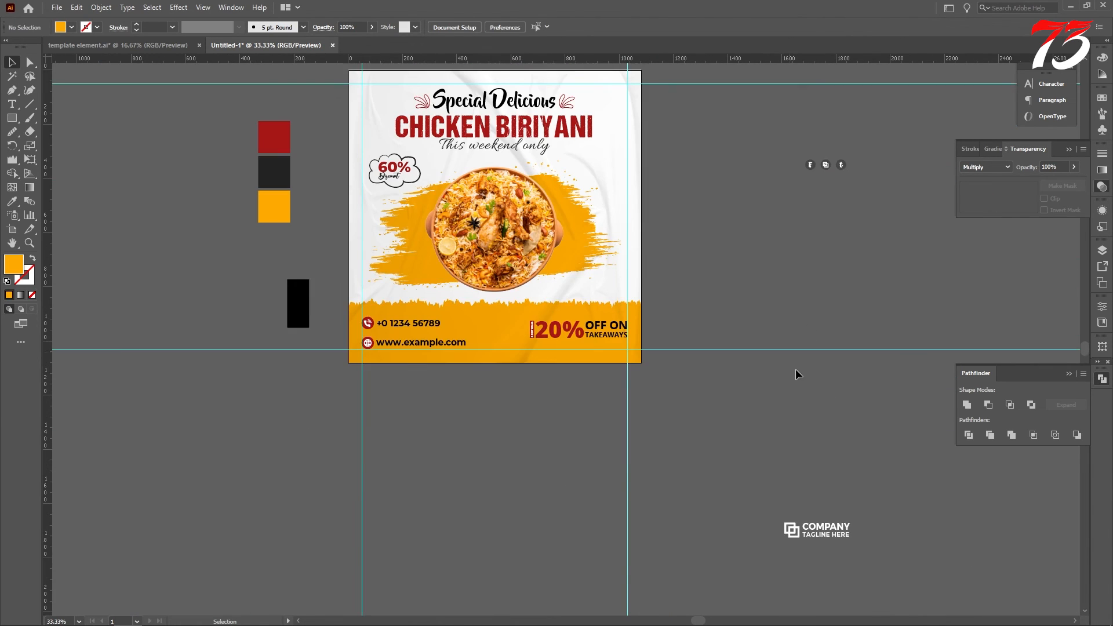
Step: Move the white company logo to the poster's upper-left corner and recolour it with the red swatch
scroll(795, 369, "down", 1)
left_click_drag(814, 518, 384, 80)
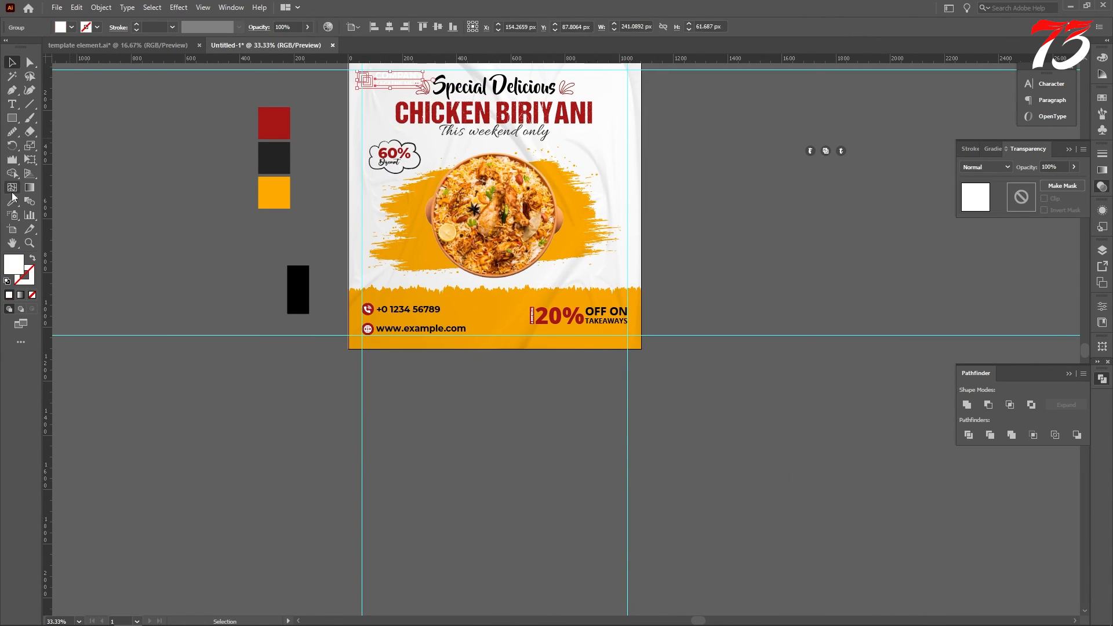
left_click(274, 123)
scroll(370, 115, "up", 5)
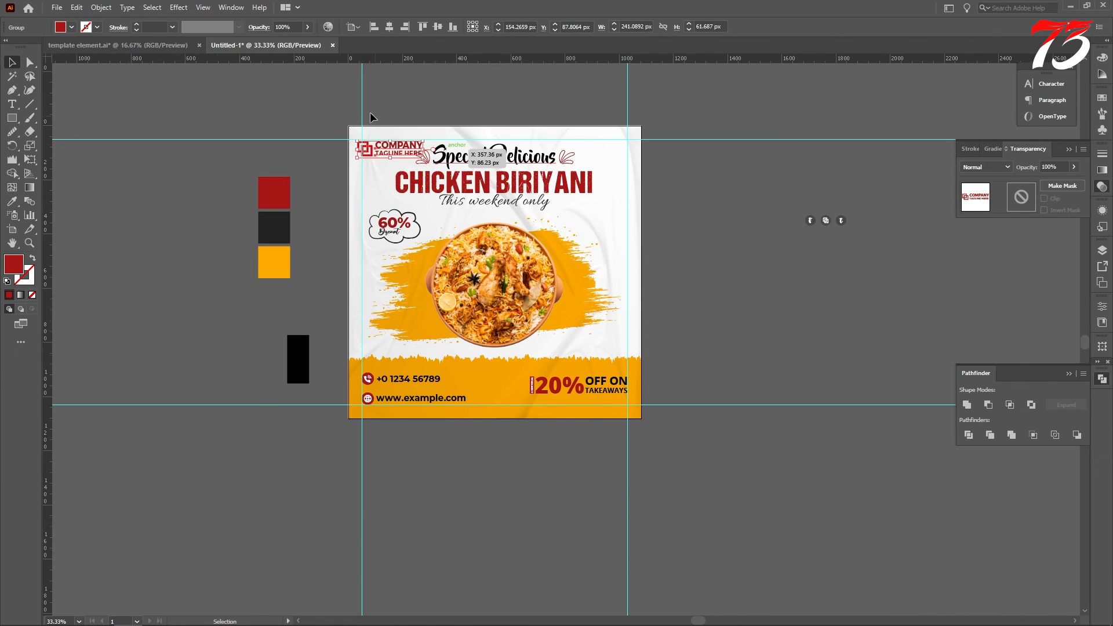
Step: Align the logo to the upper-left margin guides and shrink it to about 139 by 36 px
scroll(365, 128, "up", 7)
left_click_drag(392, 344, 448, 317)
scroll(371, 304, "down", 4)
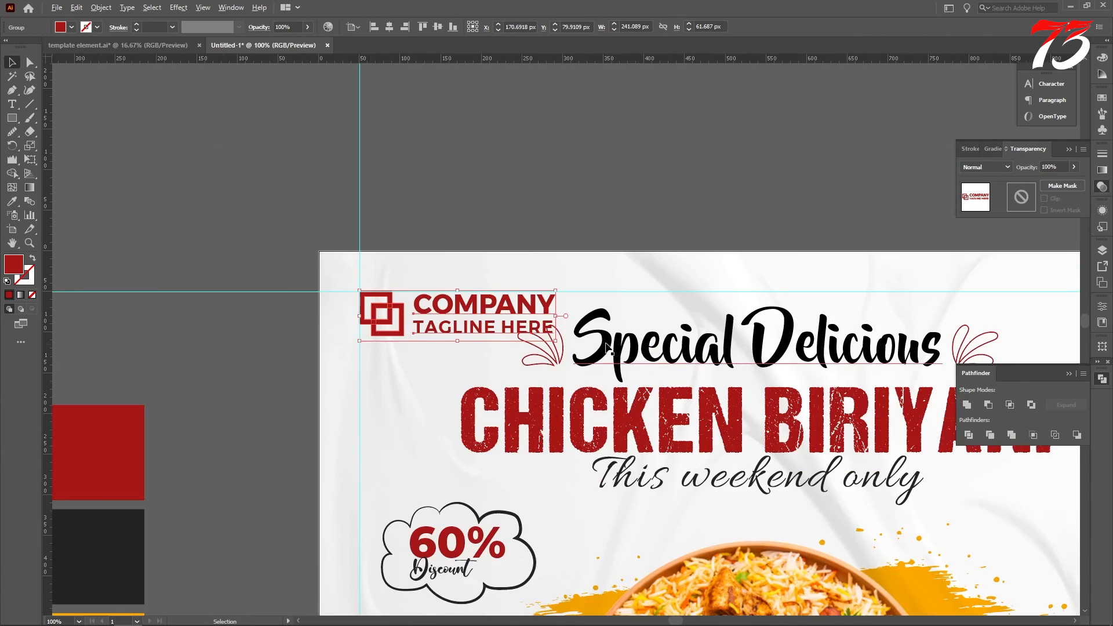
scroll(596, 360, "up", 2)
left_click_drag(517, 336, 400, 300)
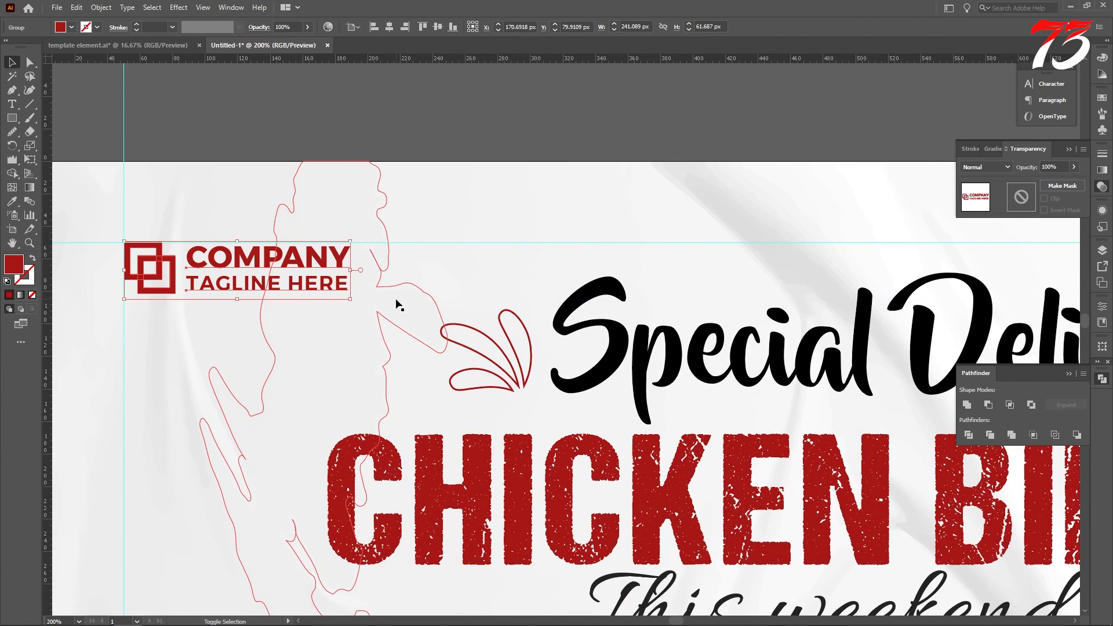
scroll(375, 256, "down", 6)
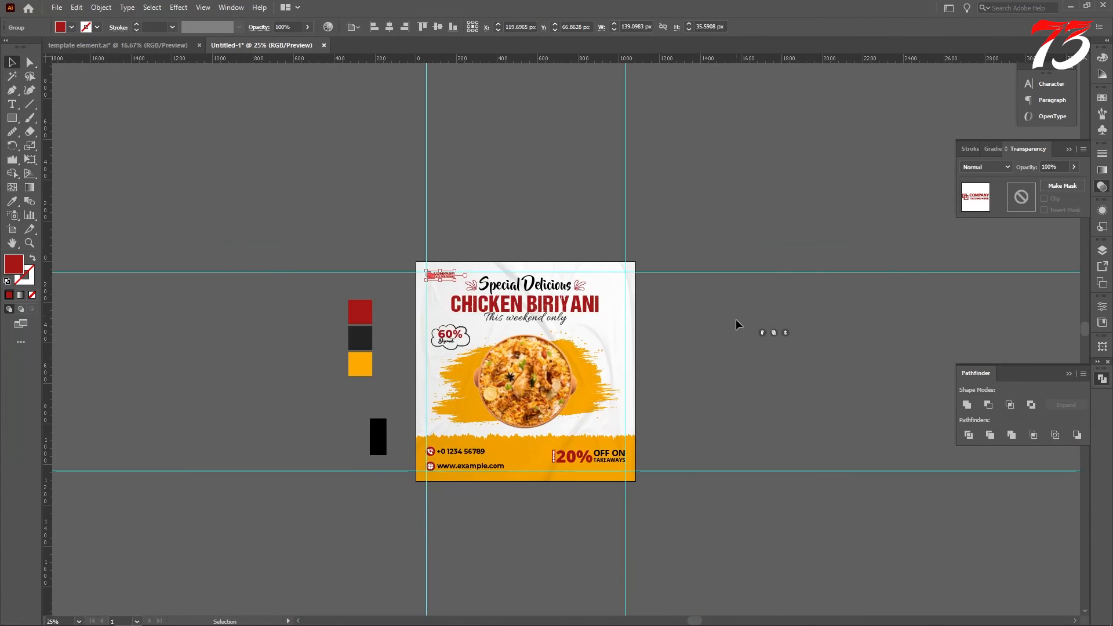
Step: Bring the three social icons just above the logo and recolour their circles with the logo's red
left_click_drag(764, 332, 435, 252)
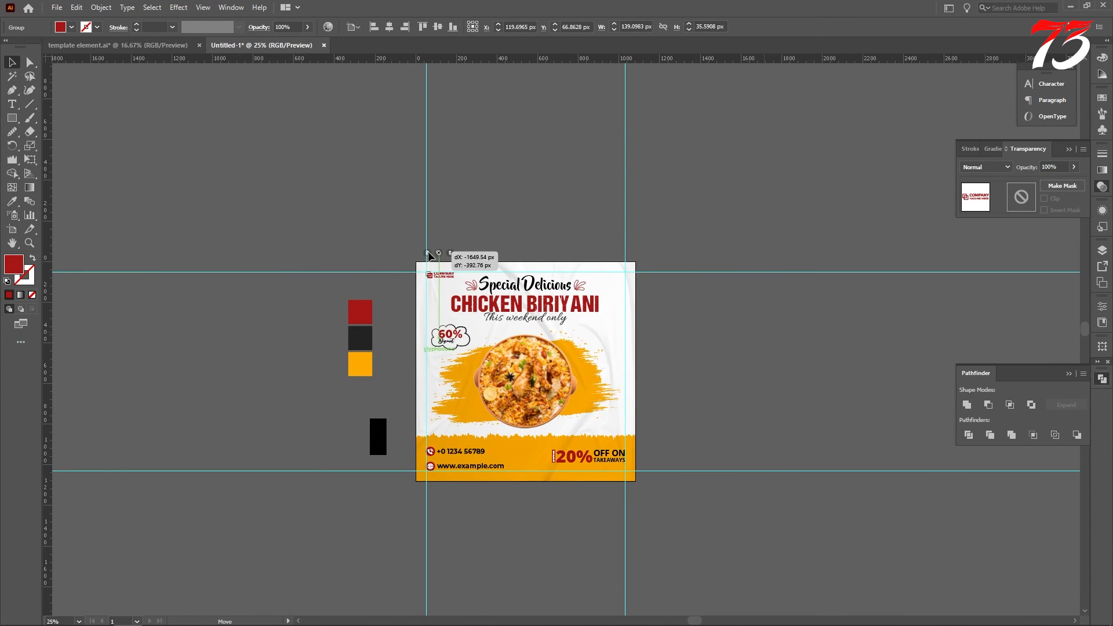
scroll(439, 270, "up", 5)
left_click(621, 207)
scroll(535, 214, "up", 3)
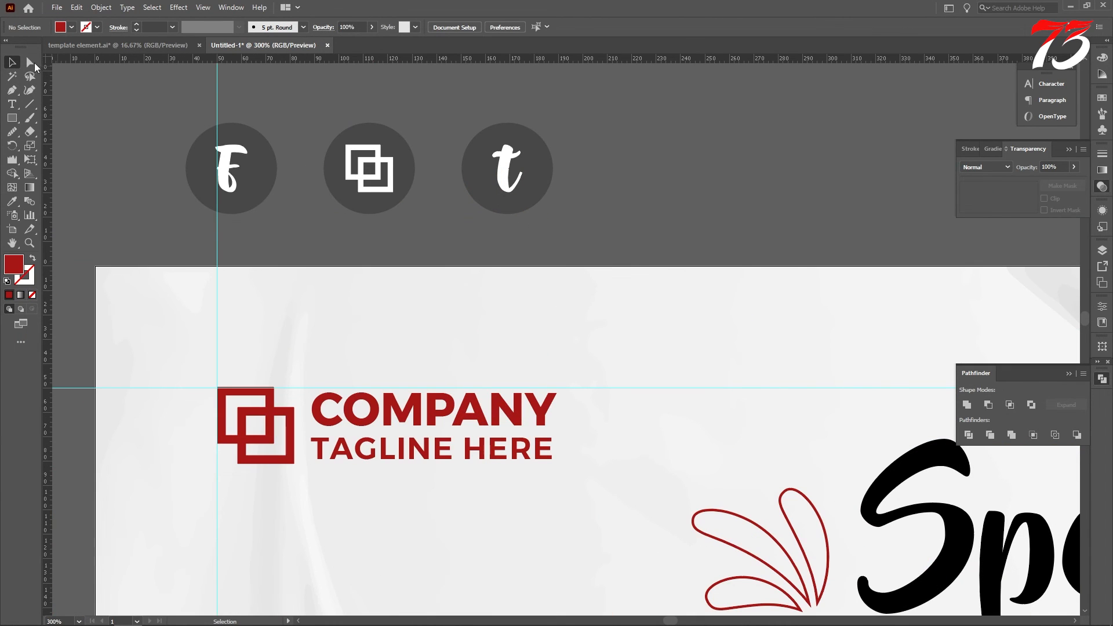
left_click(386, 209)
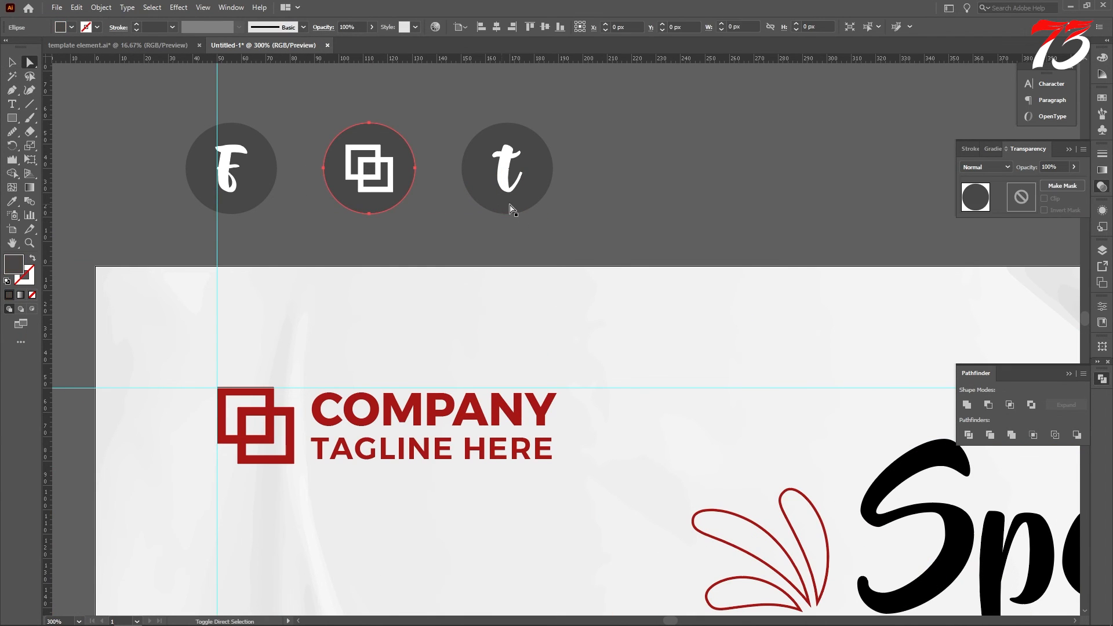
left_click(510, 208, "shift")
left_click(257, 212, "shift")
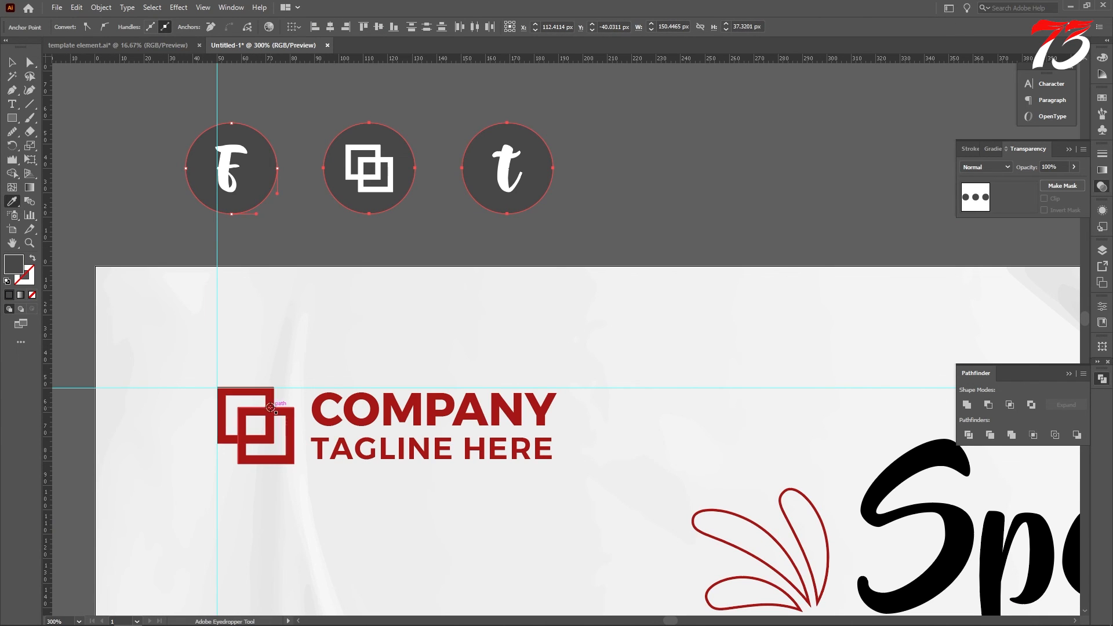
left_click(270, 408)
key("v")
scroll(210, 152, "down", 4)
left_click(353, 151)
scroll(249, 150, "down", 1)
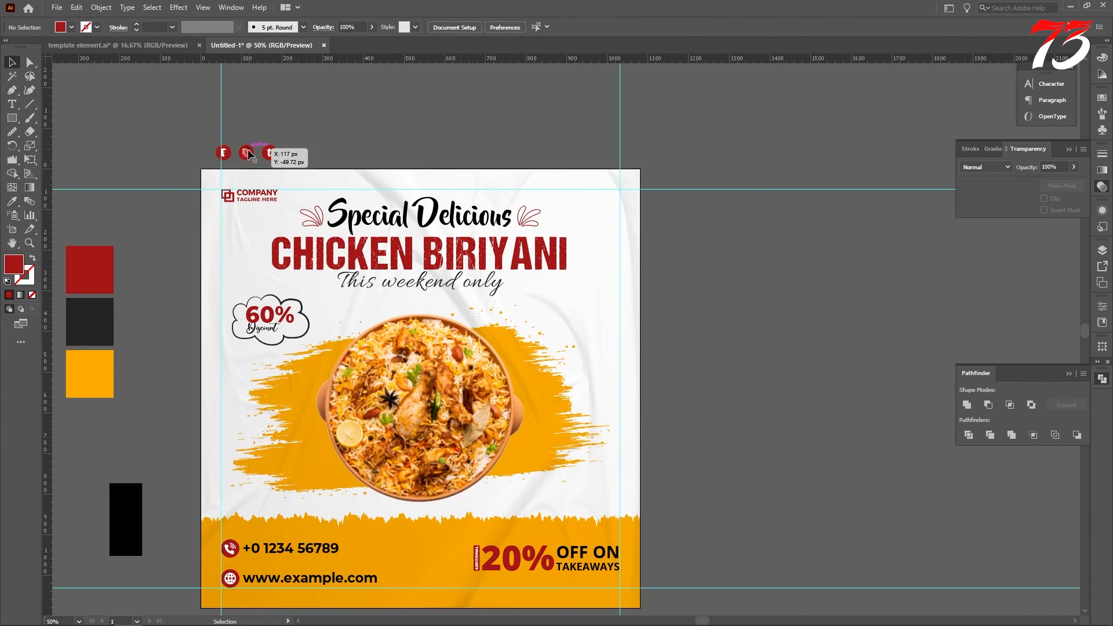
Step: Move the social icon group to the poster's upper-right corner and align it with the margin guides
left_click_drag(247, 154, 614, 197)
scroll(616, 216, "up", 8)
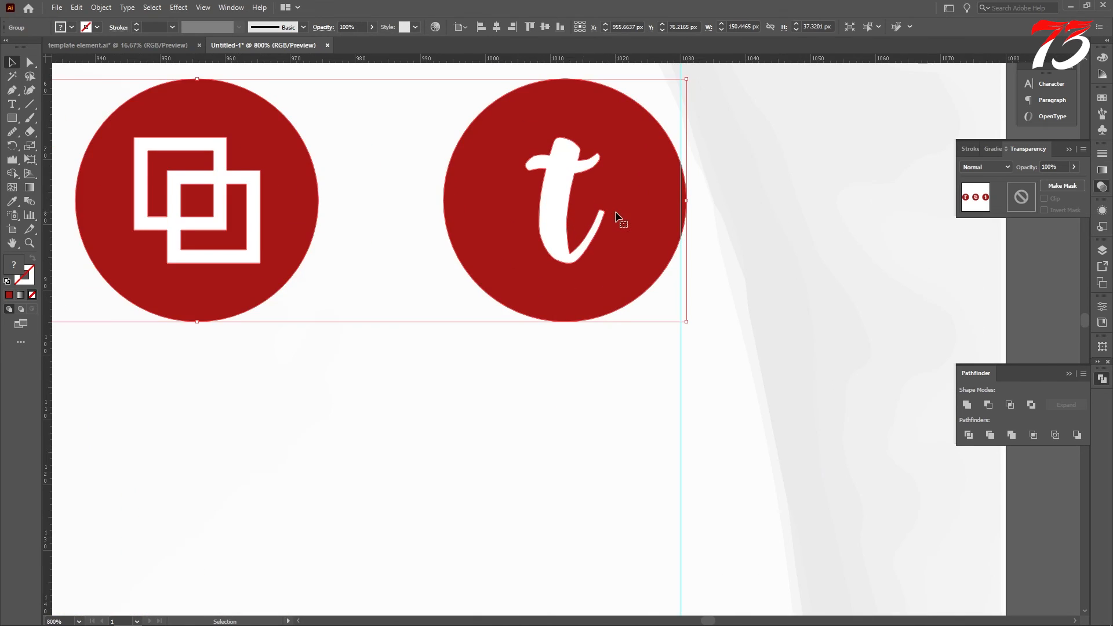
scroll(609, 218, "up", 1)
left_click_drag(611, 244, 603, 199)
scroll(609, 144, "up", 3)
scroll(557, 179, "up", 1)
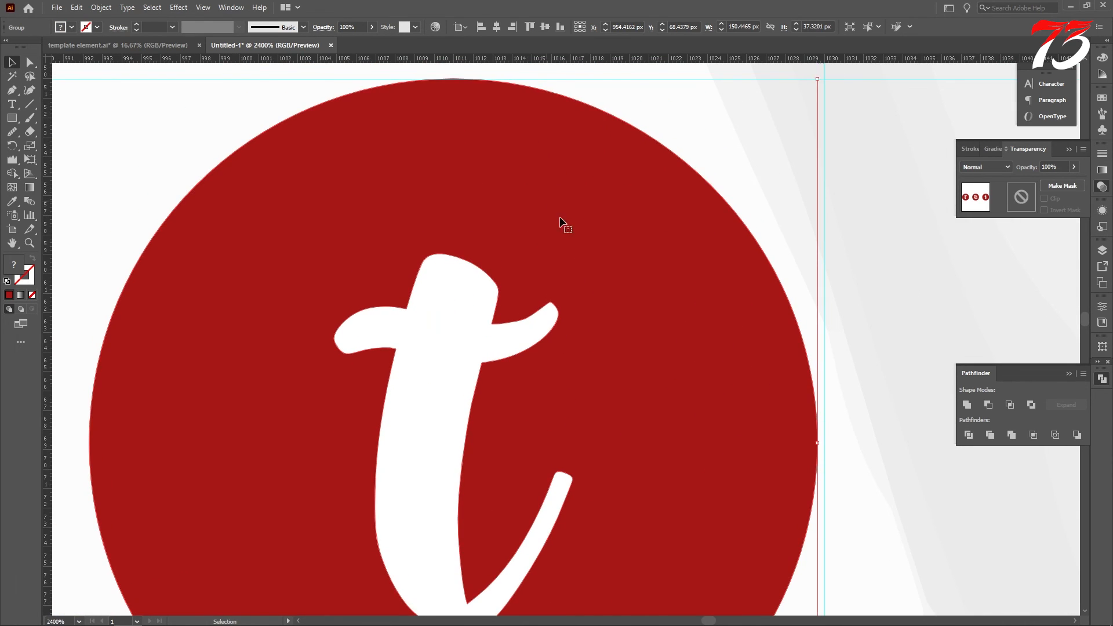
scroll(580, 237, "down", 5)
left_click_drag(634, 277, 637, 283)
scroll(643, 247, "down", 3)
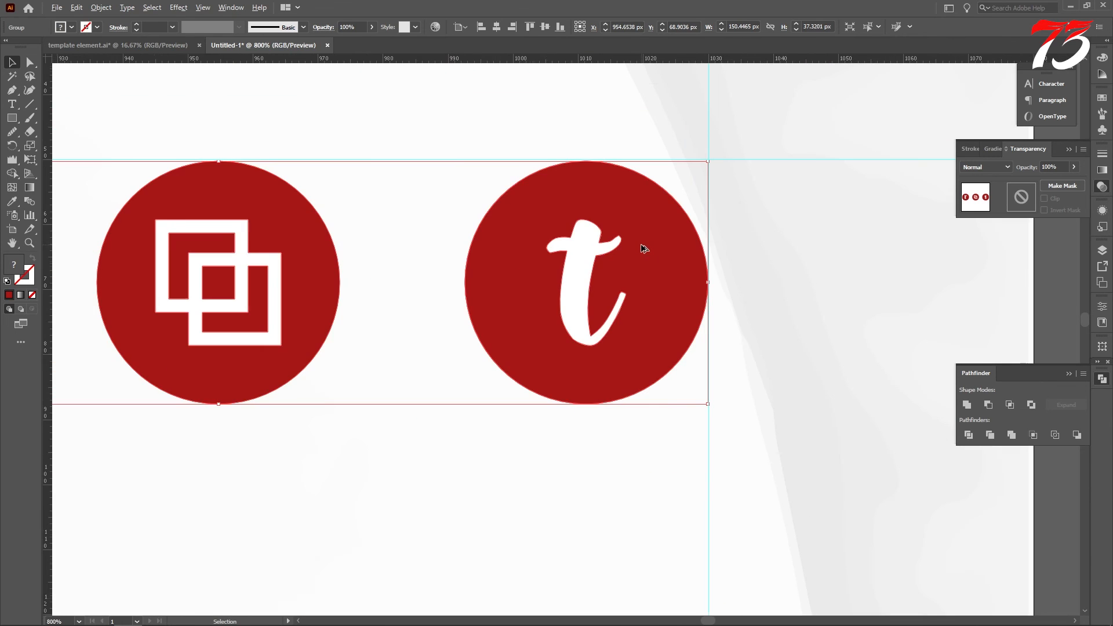